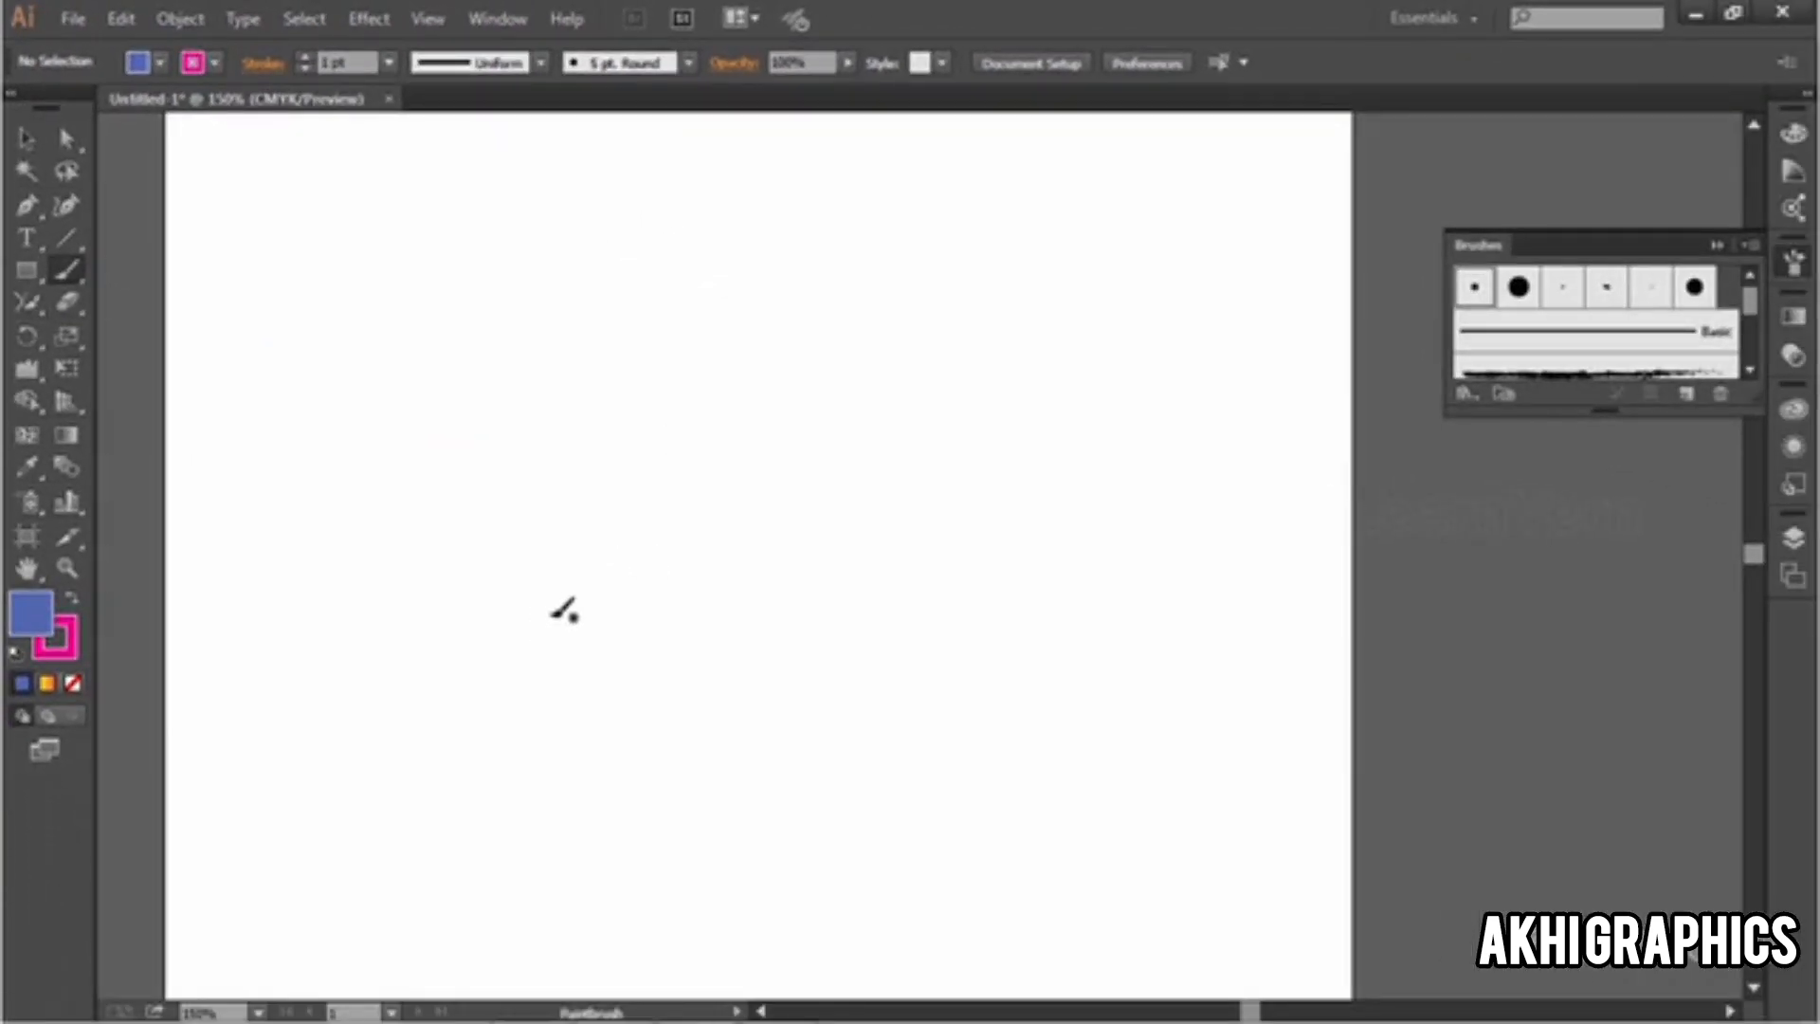
# Step: Try freehand Paintbrush strokes on the blank artboard and undo each one
pyautogui.moveTo(555, 597)
pyautogui.mouseDown()
pyautogui.moveTo(472, 493)
pyautogui.moveTo(710, 417)
pyautogui.moveTo(811, 510)
pyautogui.mouseUp()
pyautogui.hotkey('ctrl', 'z')
pyautogui.moveTo(595, 332)
pyautogui.mouseDown()
pyautogui.moveTo(612, 495)
pyautogui.moveTo(603, 457)
pyautogui.moveTo(558, 431)
pyautogui.moveTo(629, 354)
pyautogui.moveTo(689, 389)
pyautogui.moveTo(744, 351)
pyautogui.mouseUp()
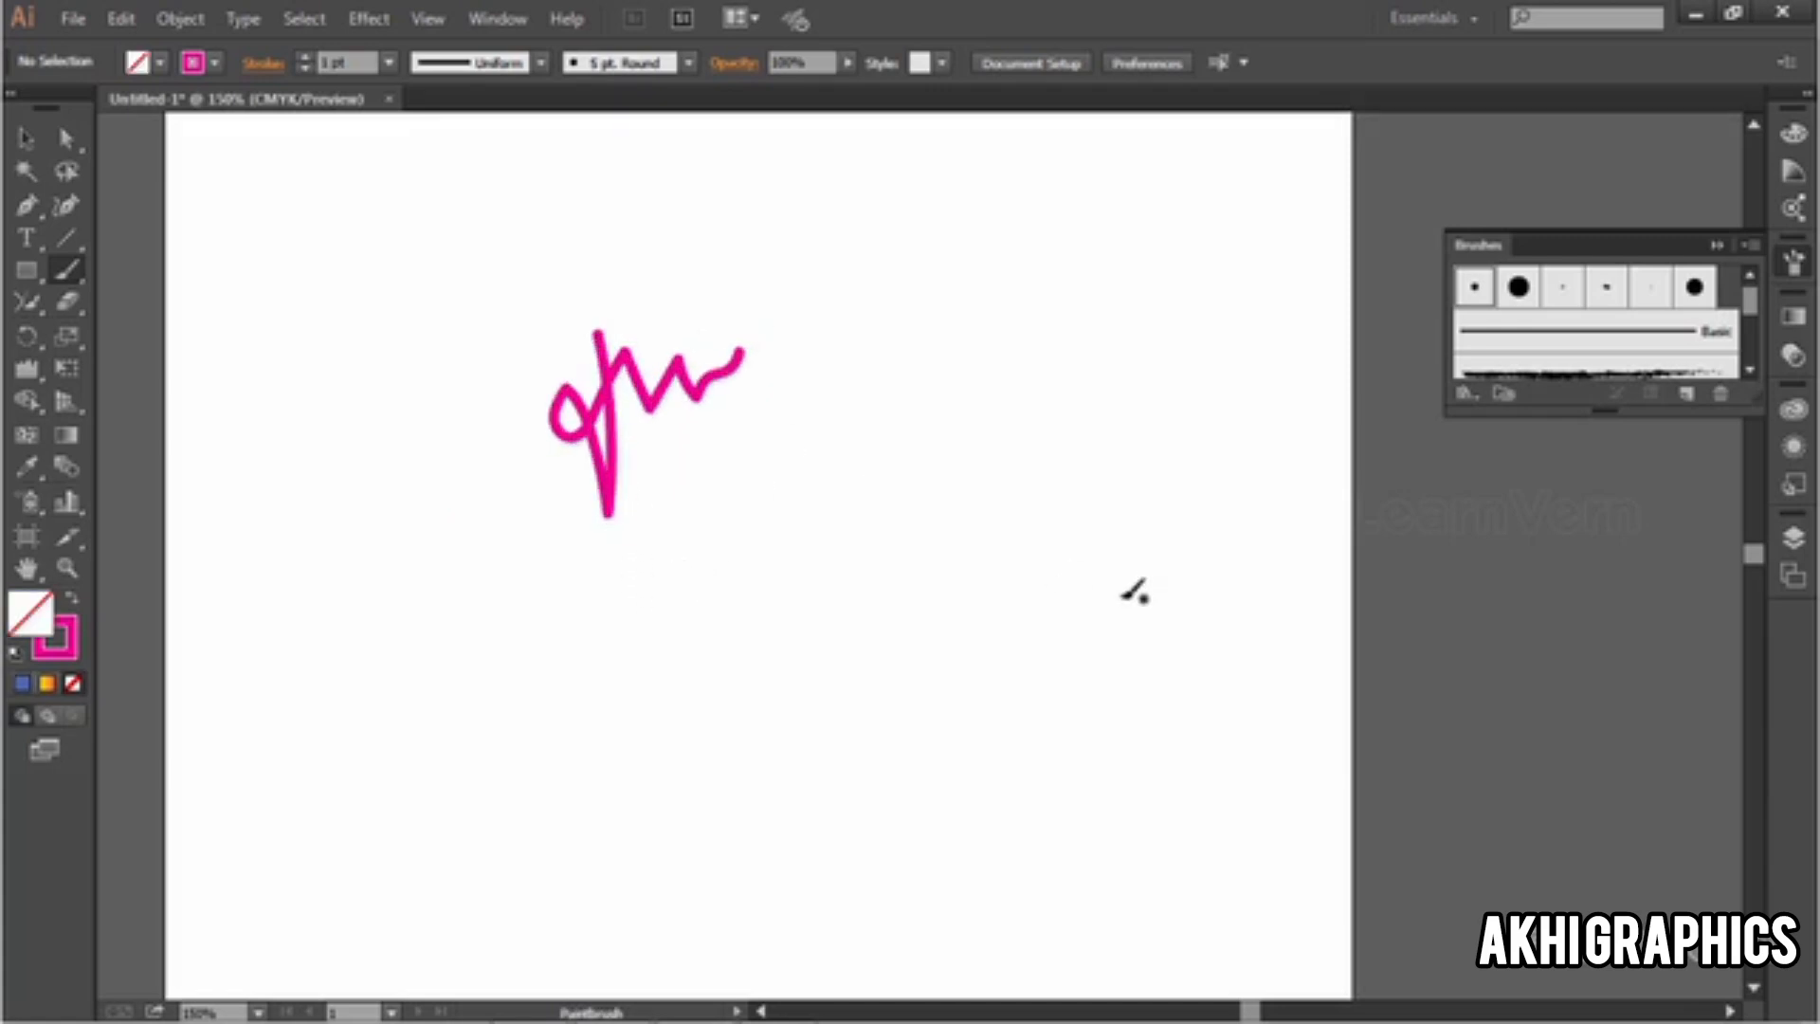
pyautogui.hotkey('ctrl', 'z')
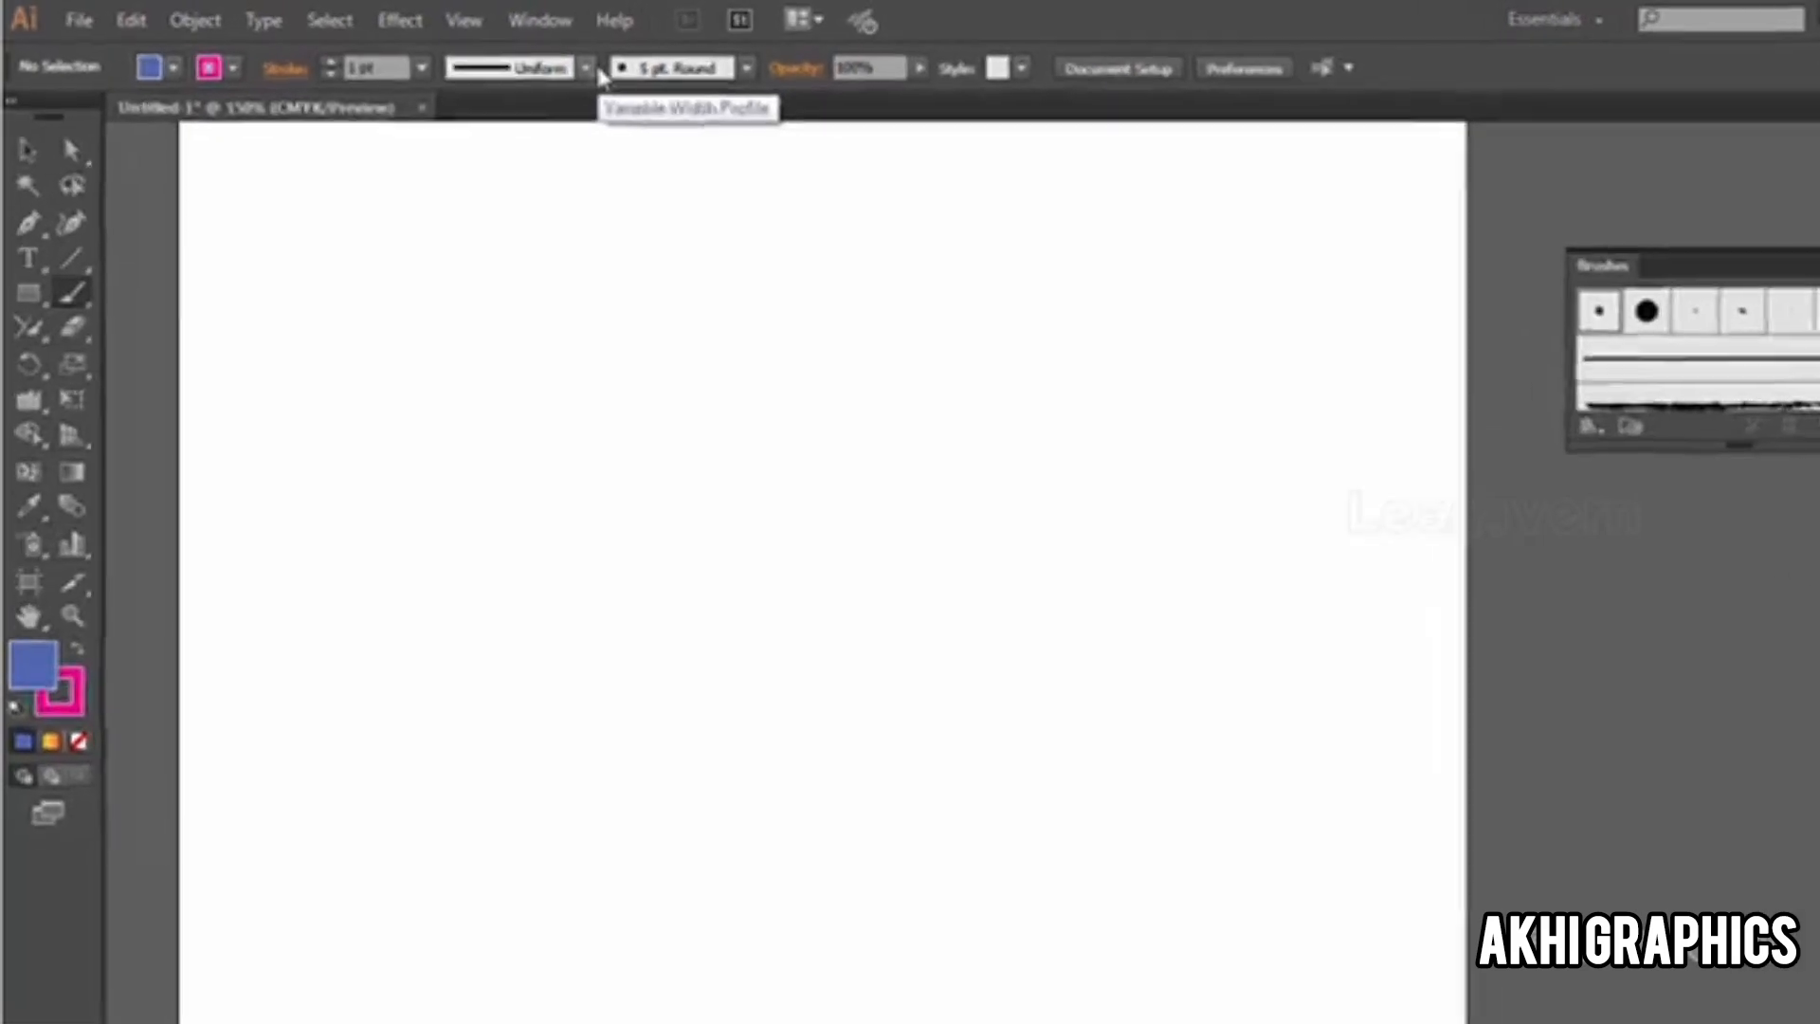
# Step: Move the Brushes panel over the artboard and enlarge it to show all its brushes
pyautogui.click(655, 26)
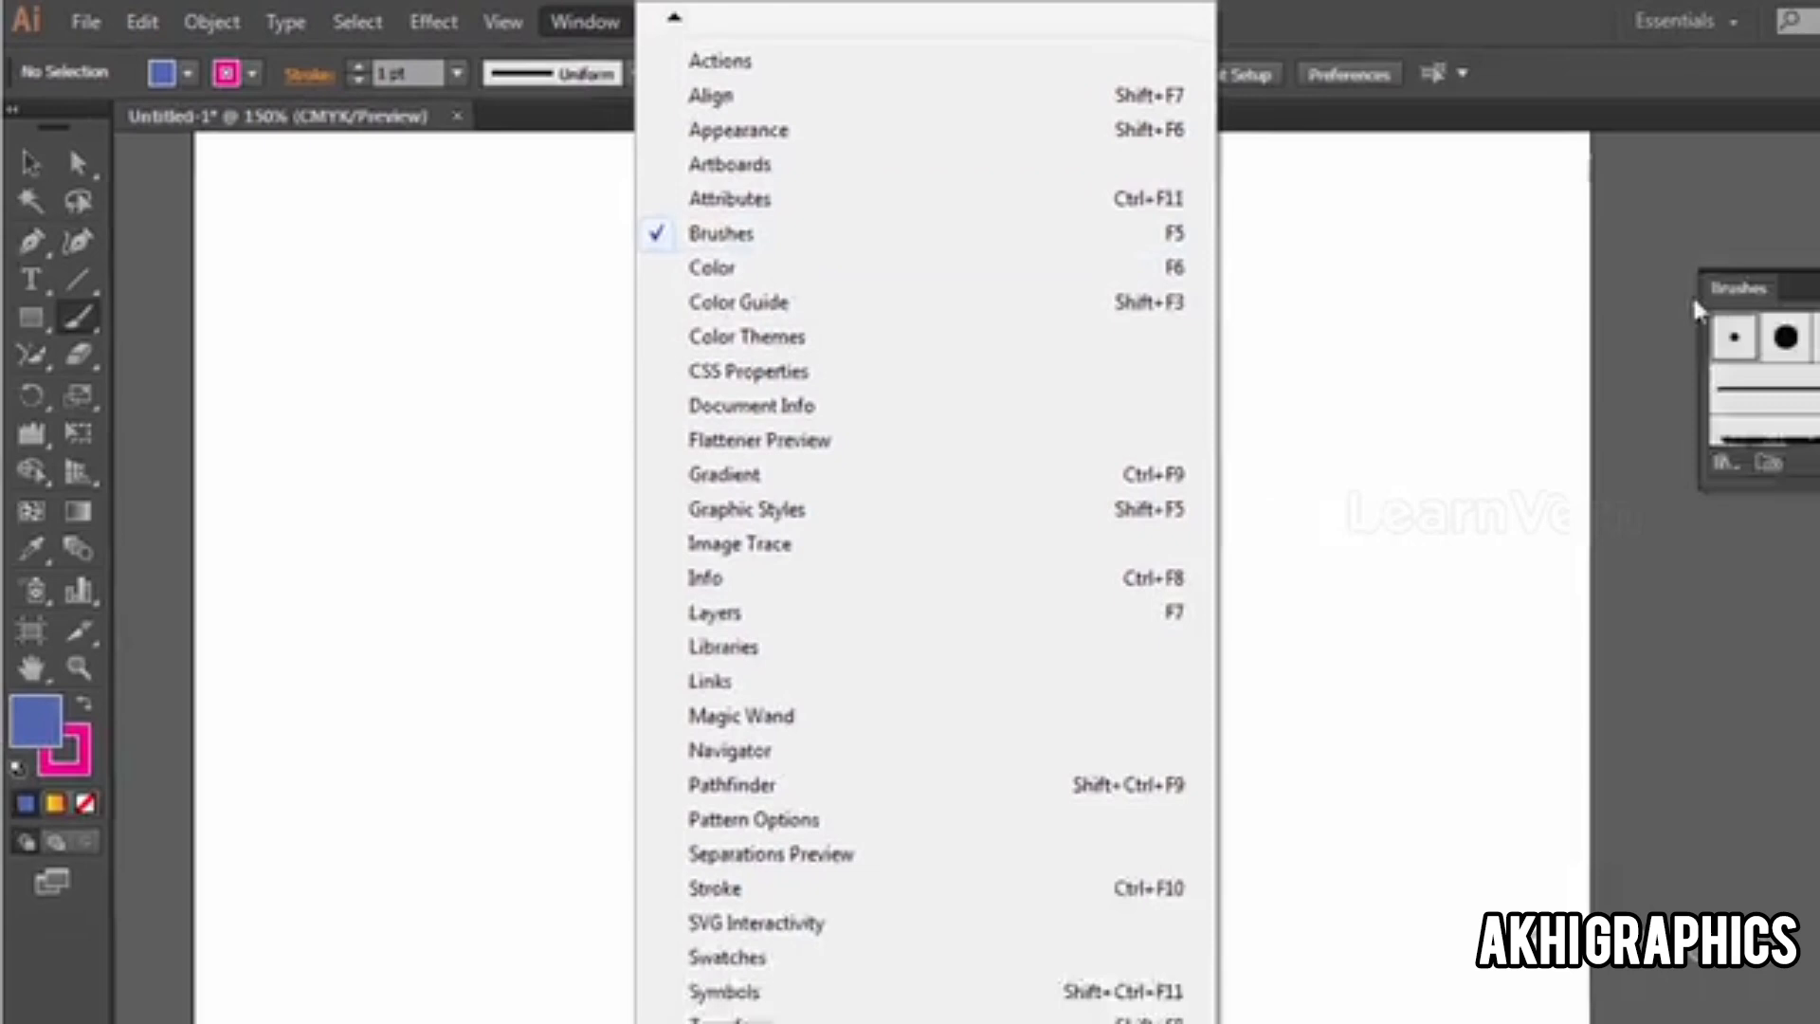
pyautogui.moveTo(1696, 303); pyautogui.dragTo(791, 220)
pyautogui.moveTo(906, 376)
pyautogui.mouseDown()
pyautogui.moveTo(938, 445)
pyautogui.moveTo(974, 820)
pyautogui.mouseUp()
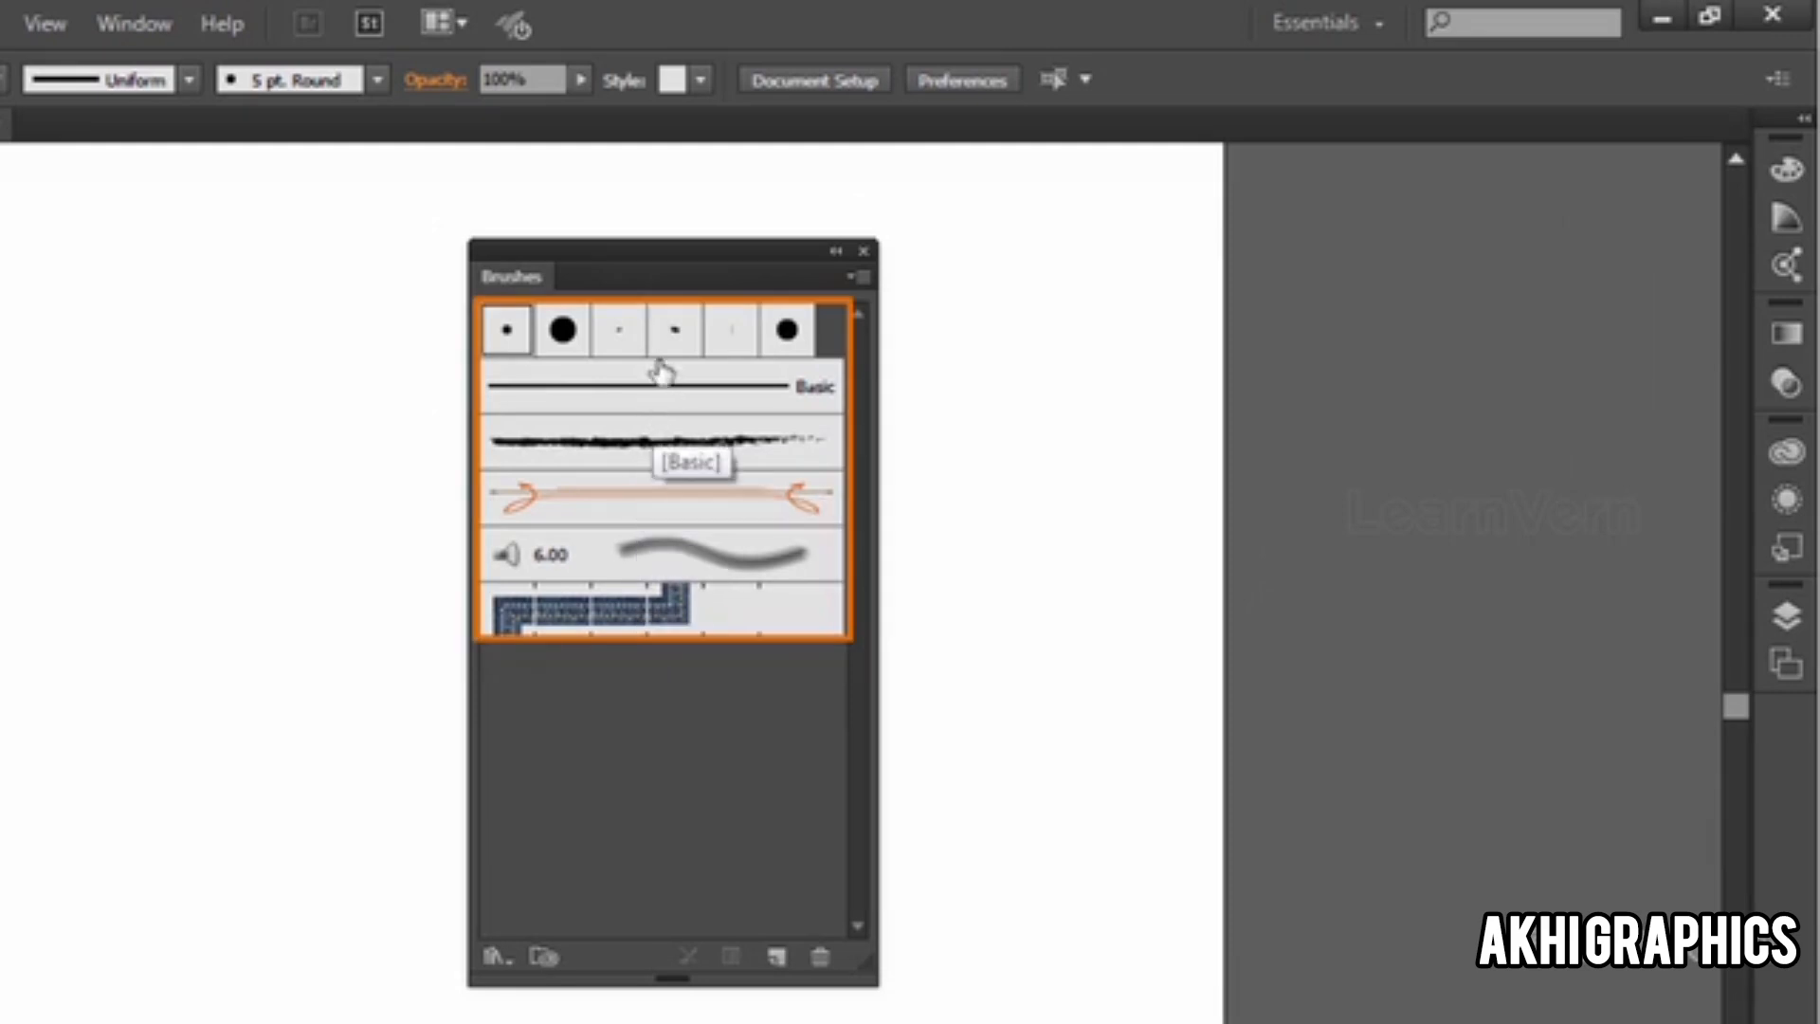
# Step: Open the Artistic_Calligraphic brush library, enlarge its panel in place of the Brushes panel, and advance it to the Artistic_Ink library
pyautogui.click(492, 965)
pyautogui.moveTo(586, 618)
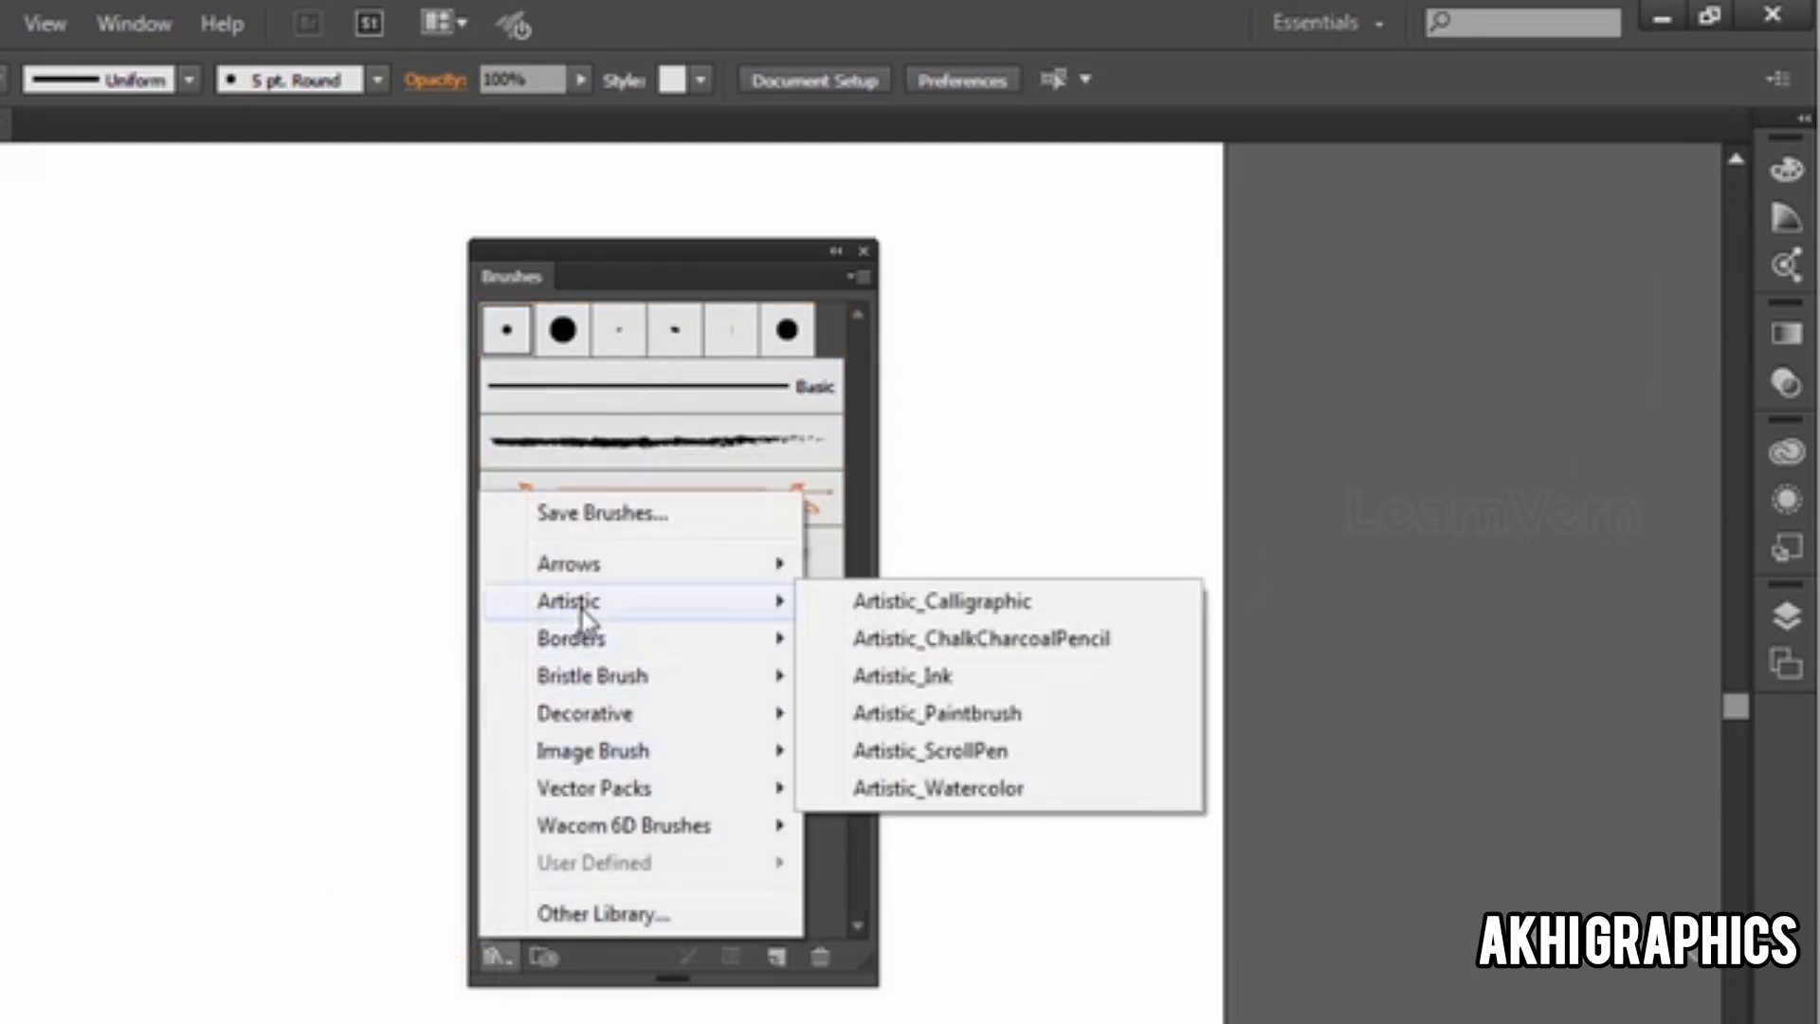
pyautogui.click(910, 606)
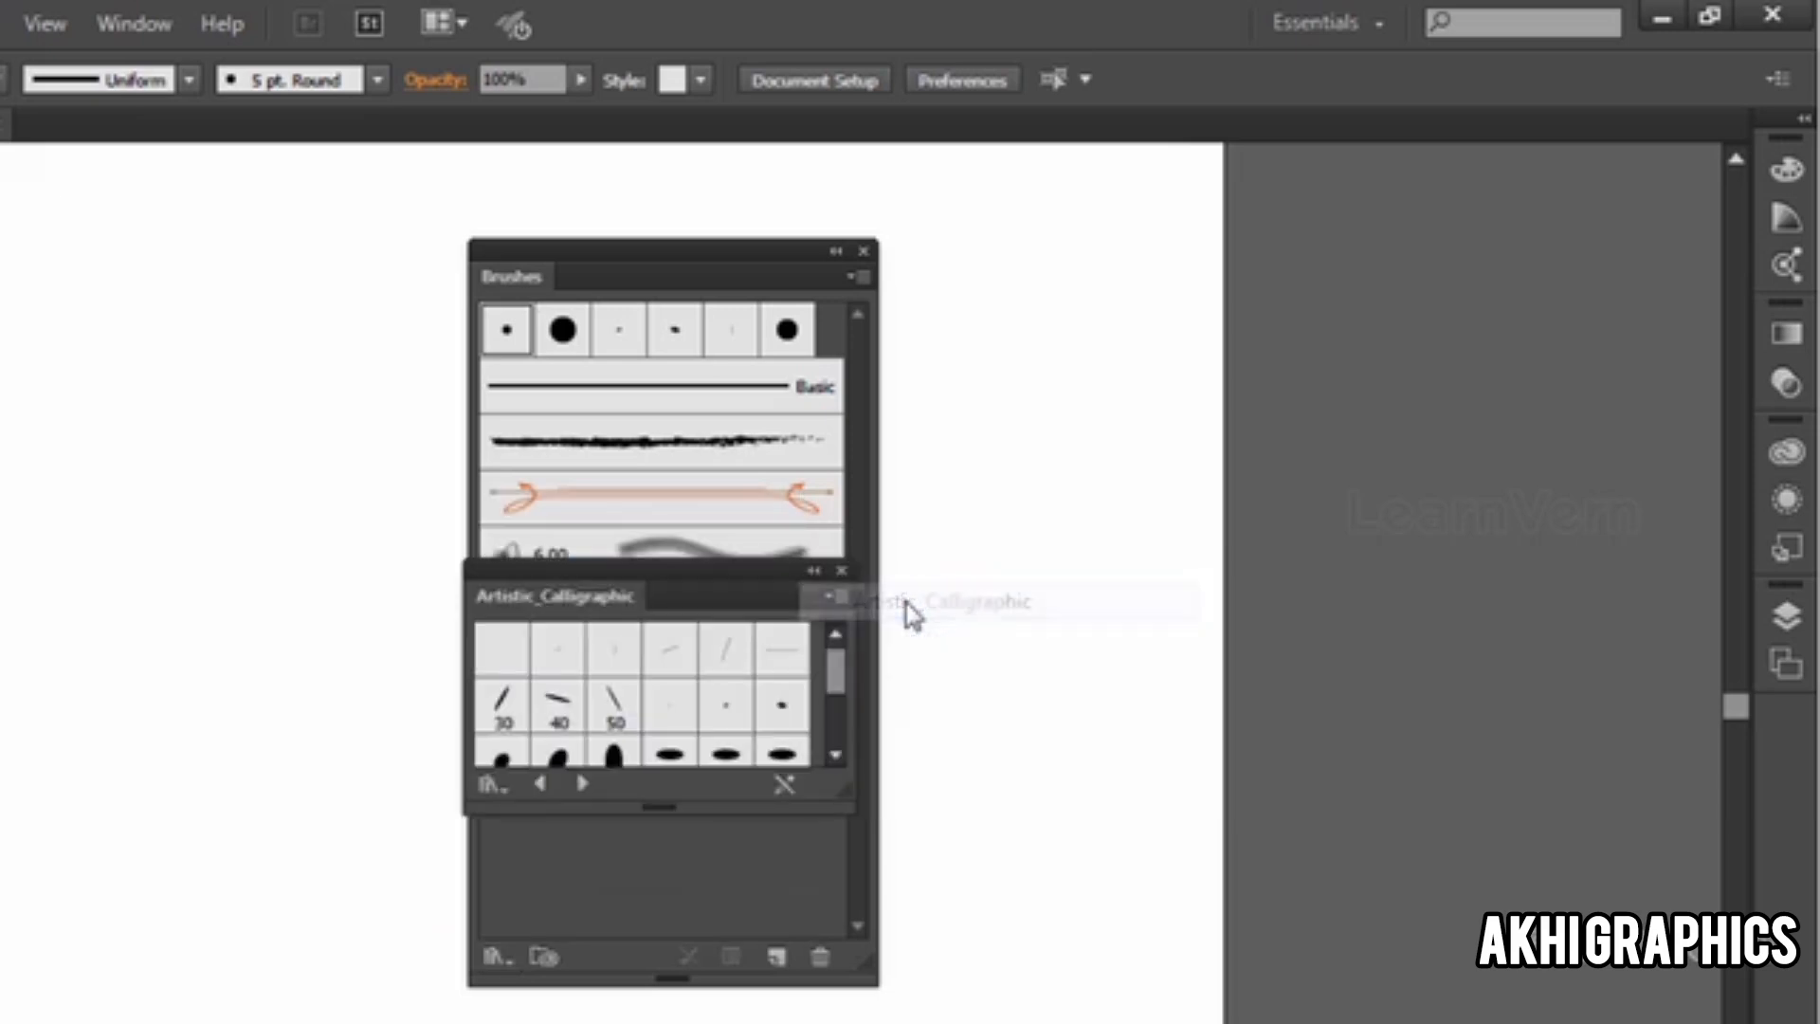
pyautogui.moveTo(689, 574)
pyautogui.mouseDown()
pyautogui.moveTo(320, 285)
pyautogui.moveTo(292, 164)
pyautogui.mouseUp()
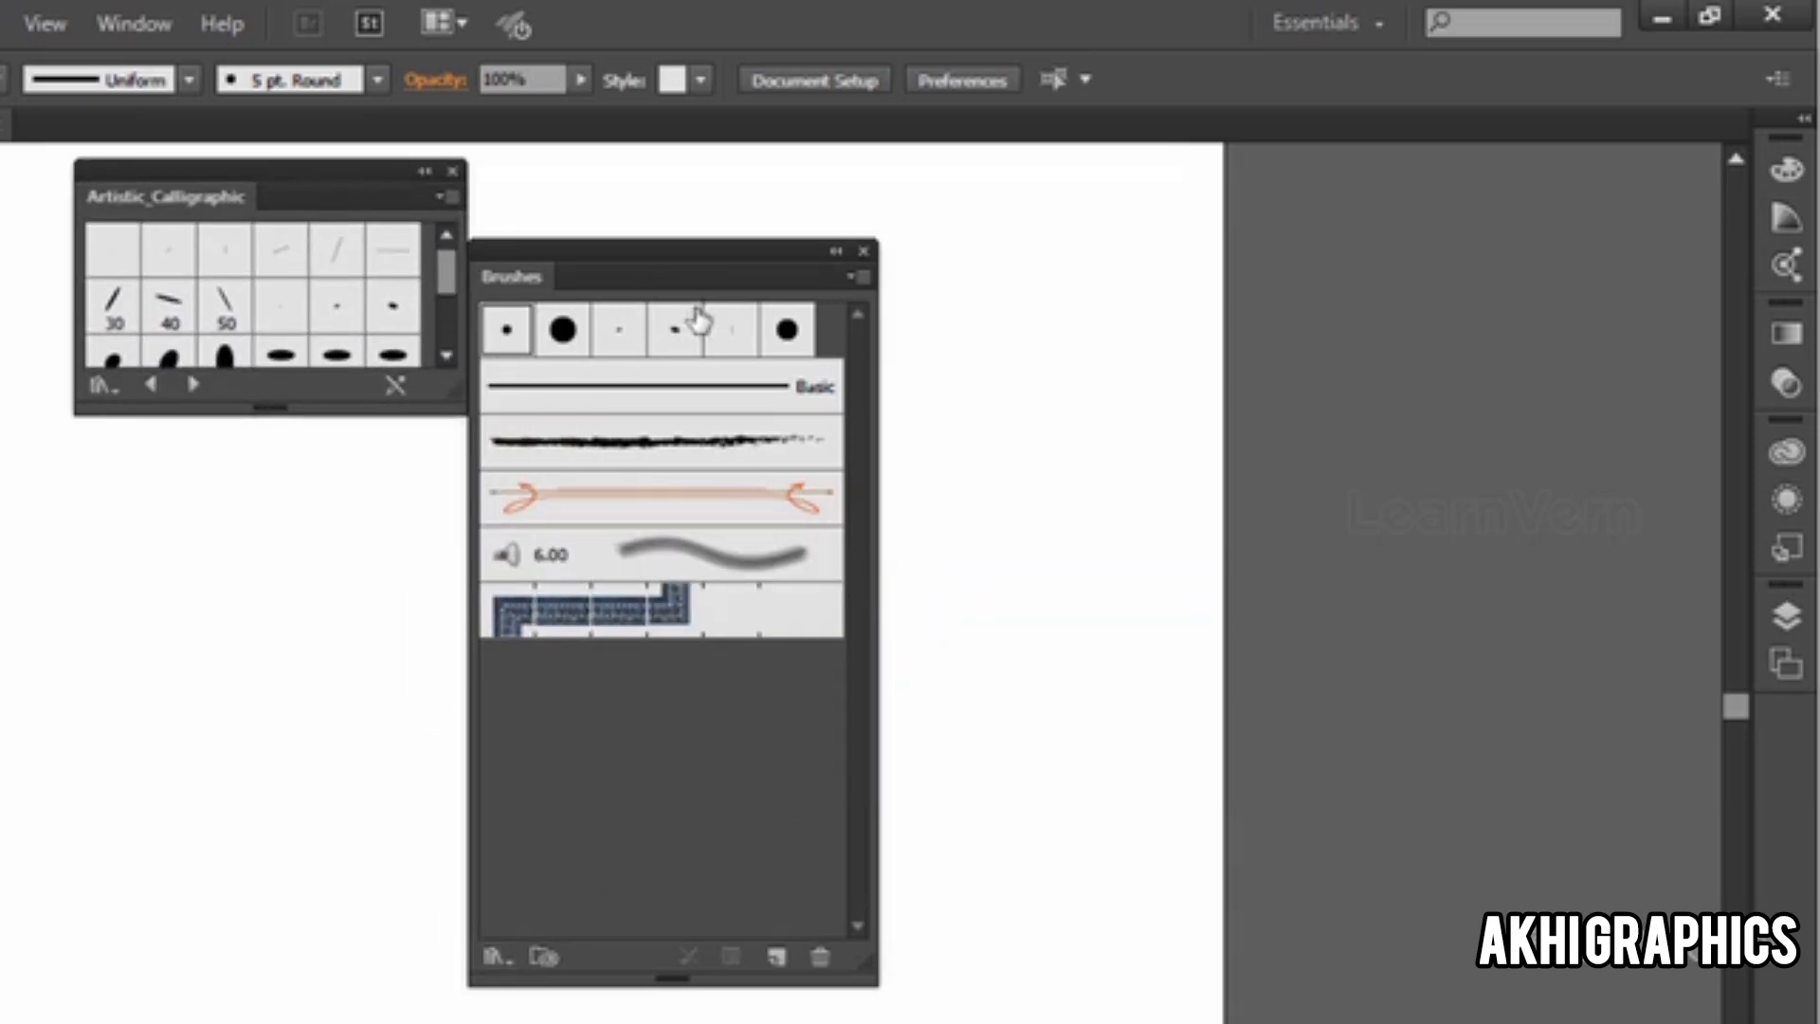
pyautogui.click(835, 250)
pyautogui.moveTo(499, 512); pyautogui.dragTo(796, 1019)
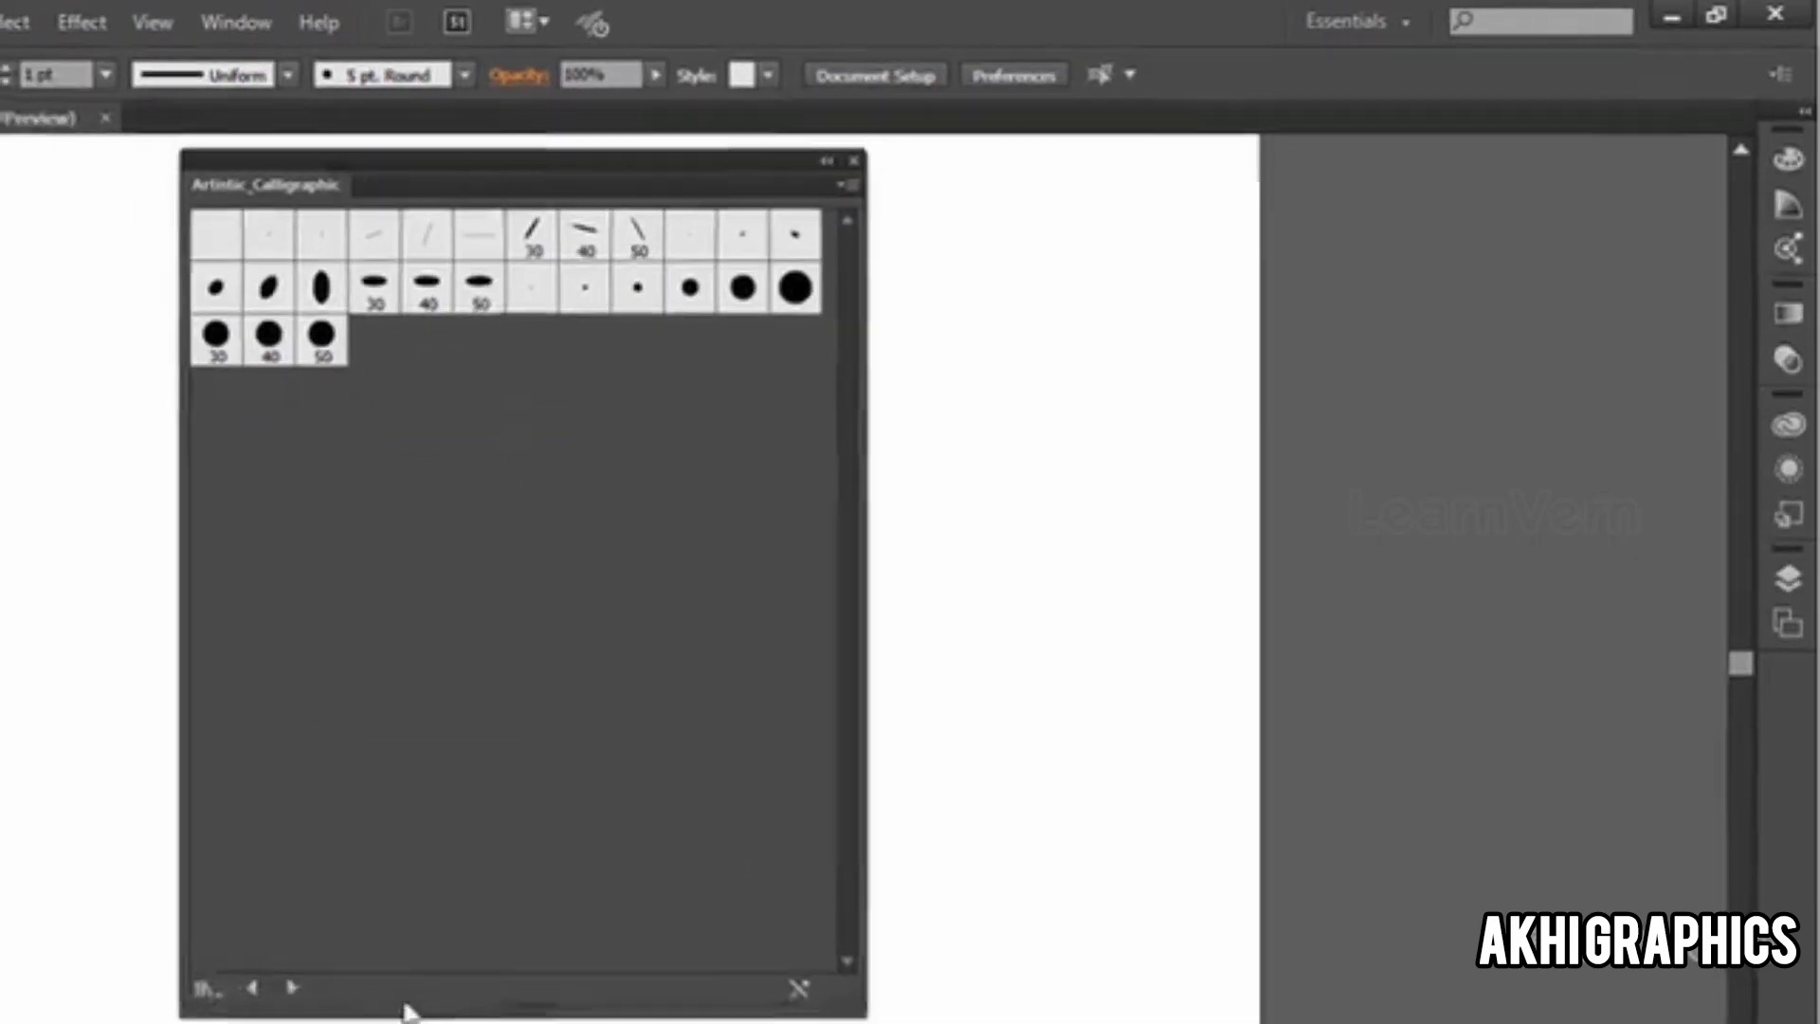
pyautogui.click(193, 1023)
pyautogui.click(358, 950)
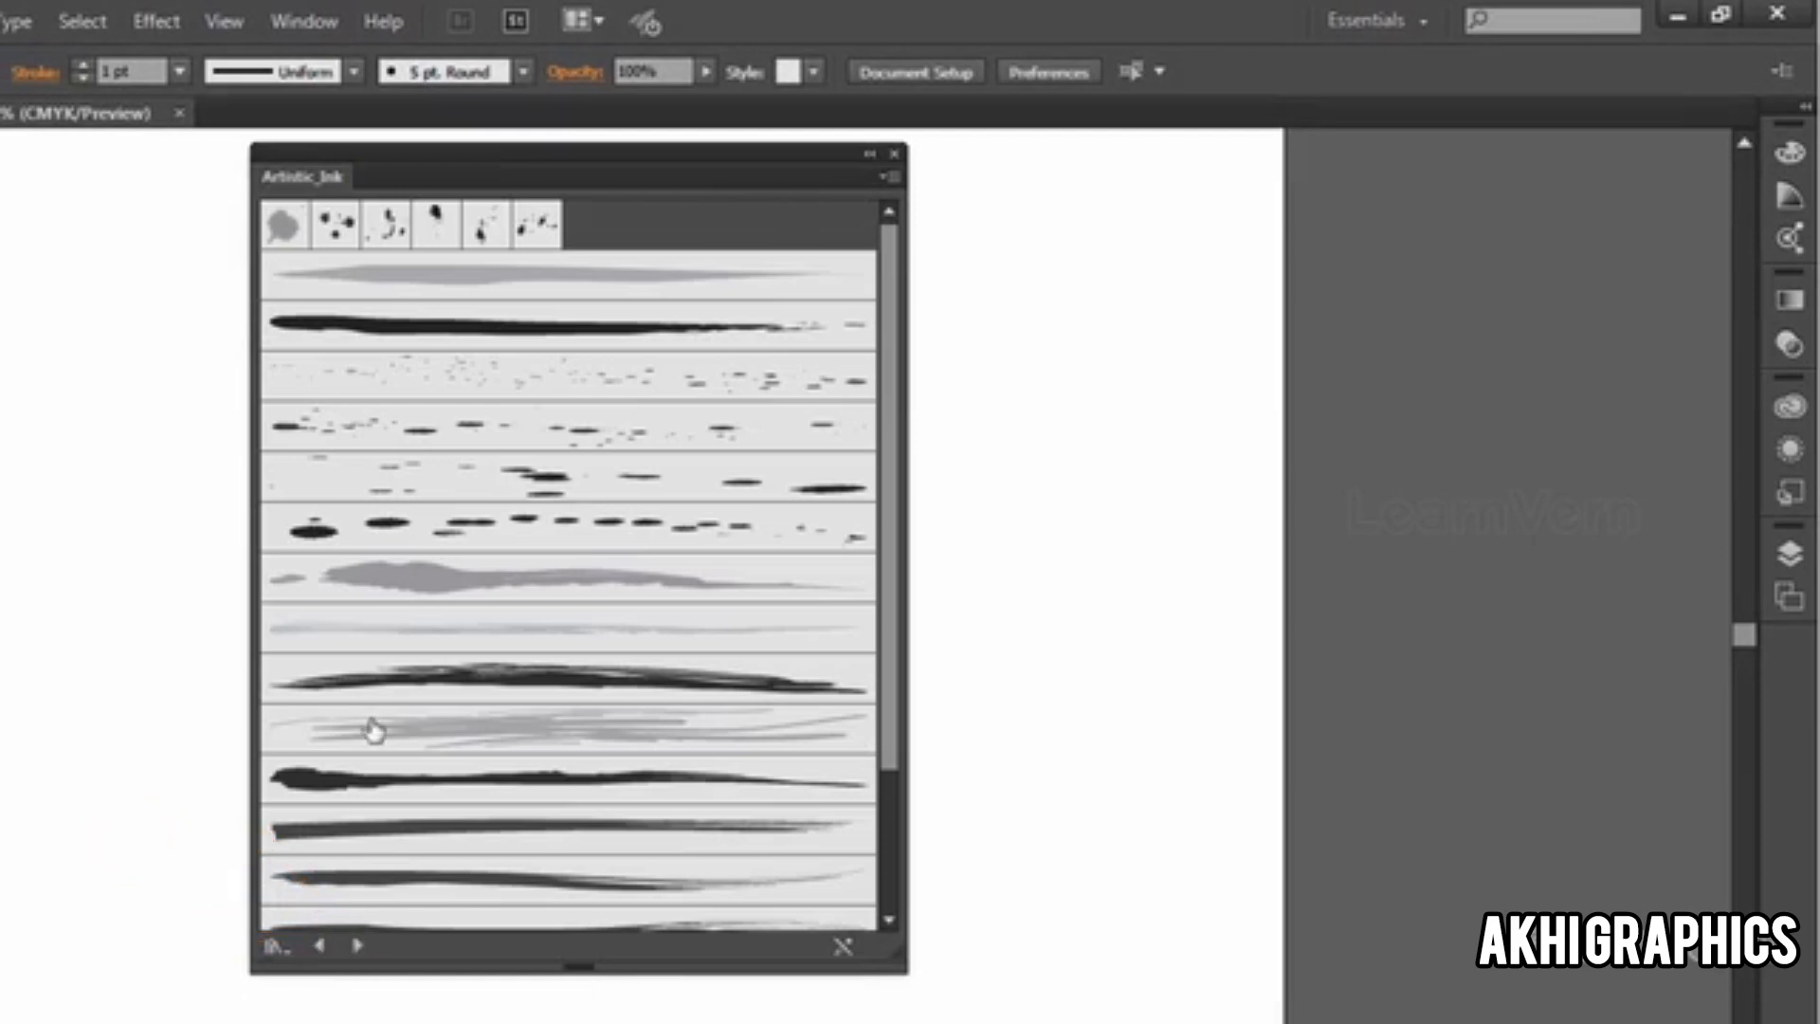
# Step: Test a blotted grey and a dry-bristle black Artistic_Ink brush with freehand strokes beside the library, undoing each stroke
pyautogui.click(403, 590)
pyautogui.moveTo(1044, 403)
pyautogui.mouseDown()
pyautogui.moveTo(1149, 431)
pyautogui.moveTo(1275, 438)
pyautogui.mouseUp()
pyautogui.hotkey('ctrl', 'z')
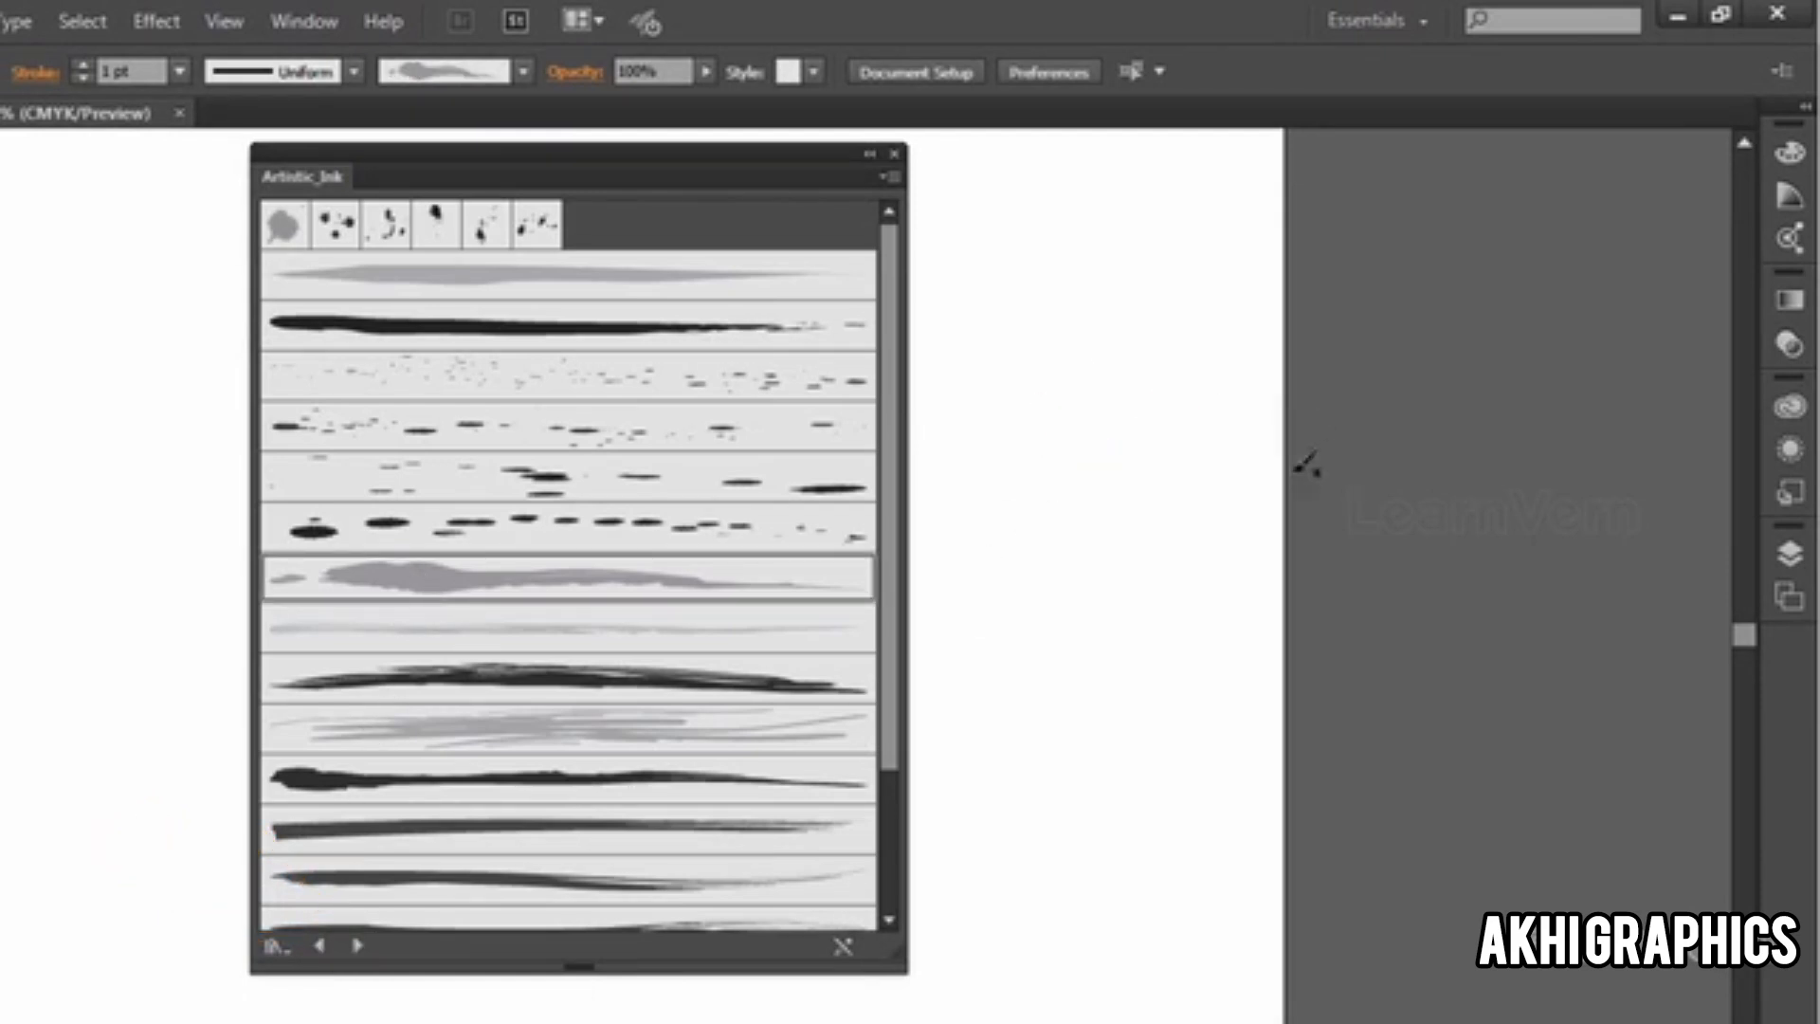
pyautogui.moveTo(999, 227); pyautogui.dragTo(1003, 231)
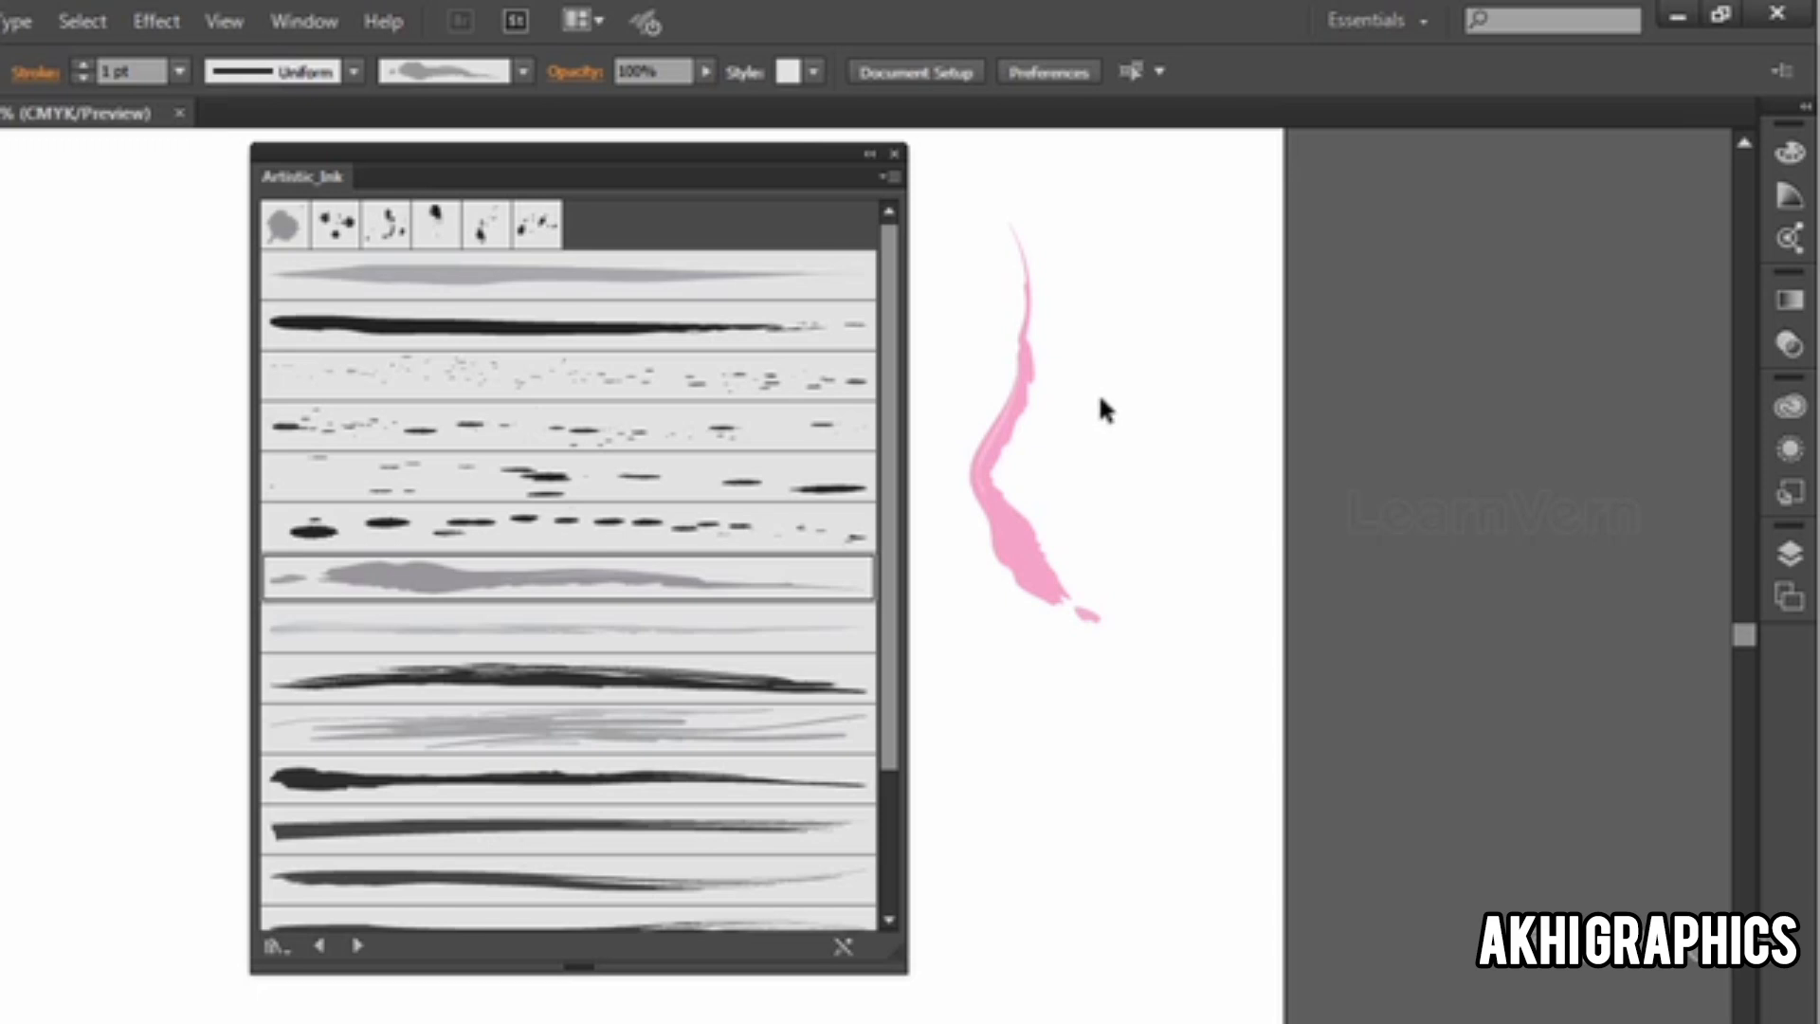
pyautogui.hotkey('ctrl', 'z')
pyautogui.click(670, 678)
pyautogui.moveTo(1019, 478); pyautogui.dragTo(1294, 489)
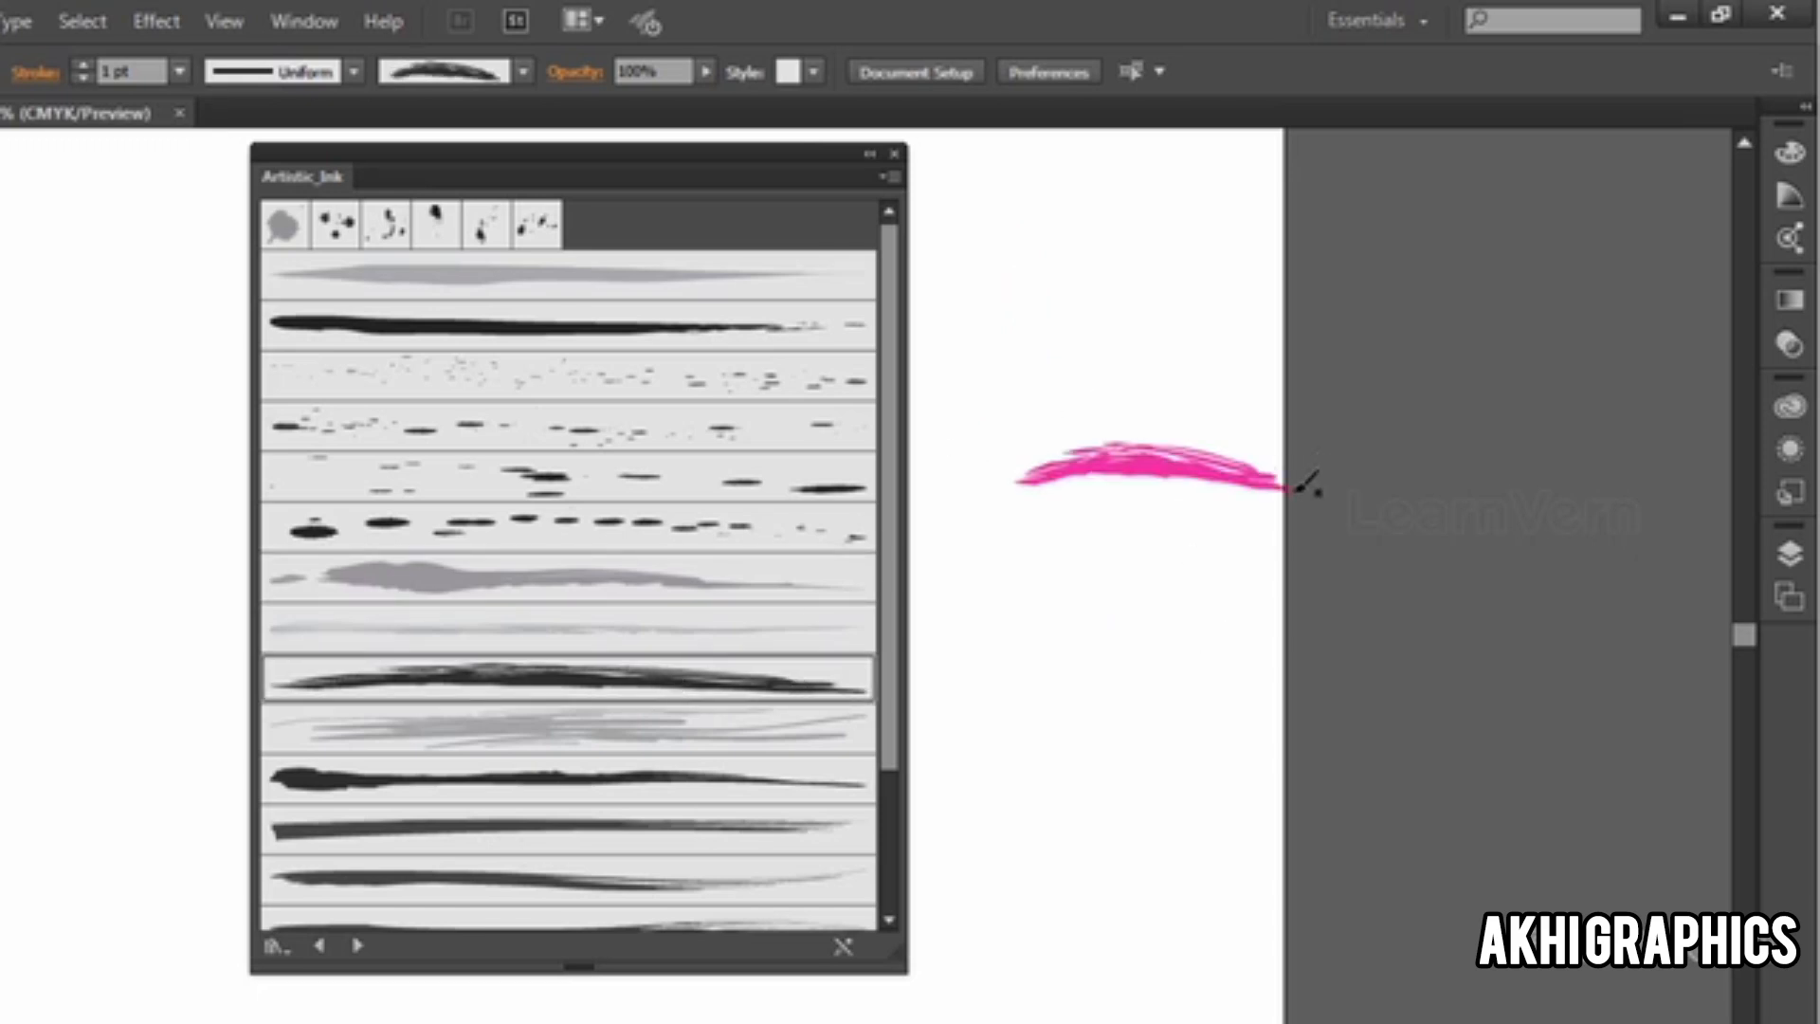
pyautogui.hotkey('ctrl', 'z')
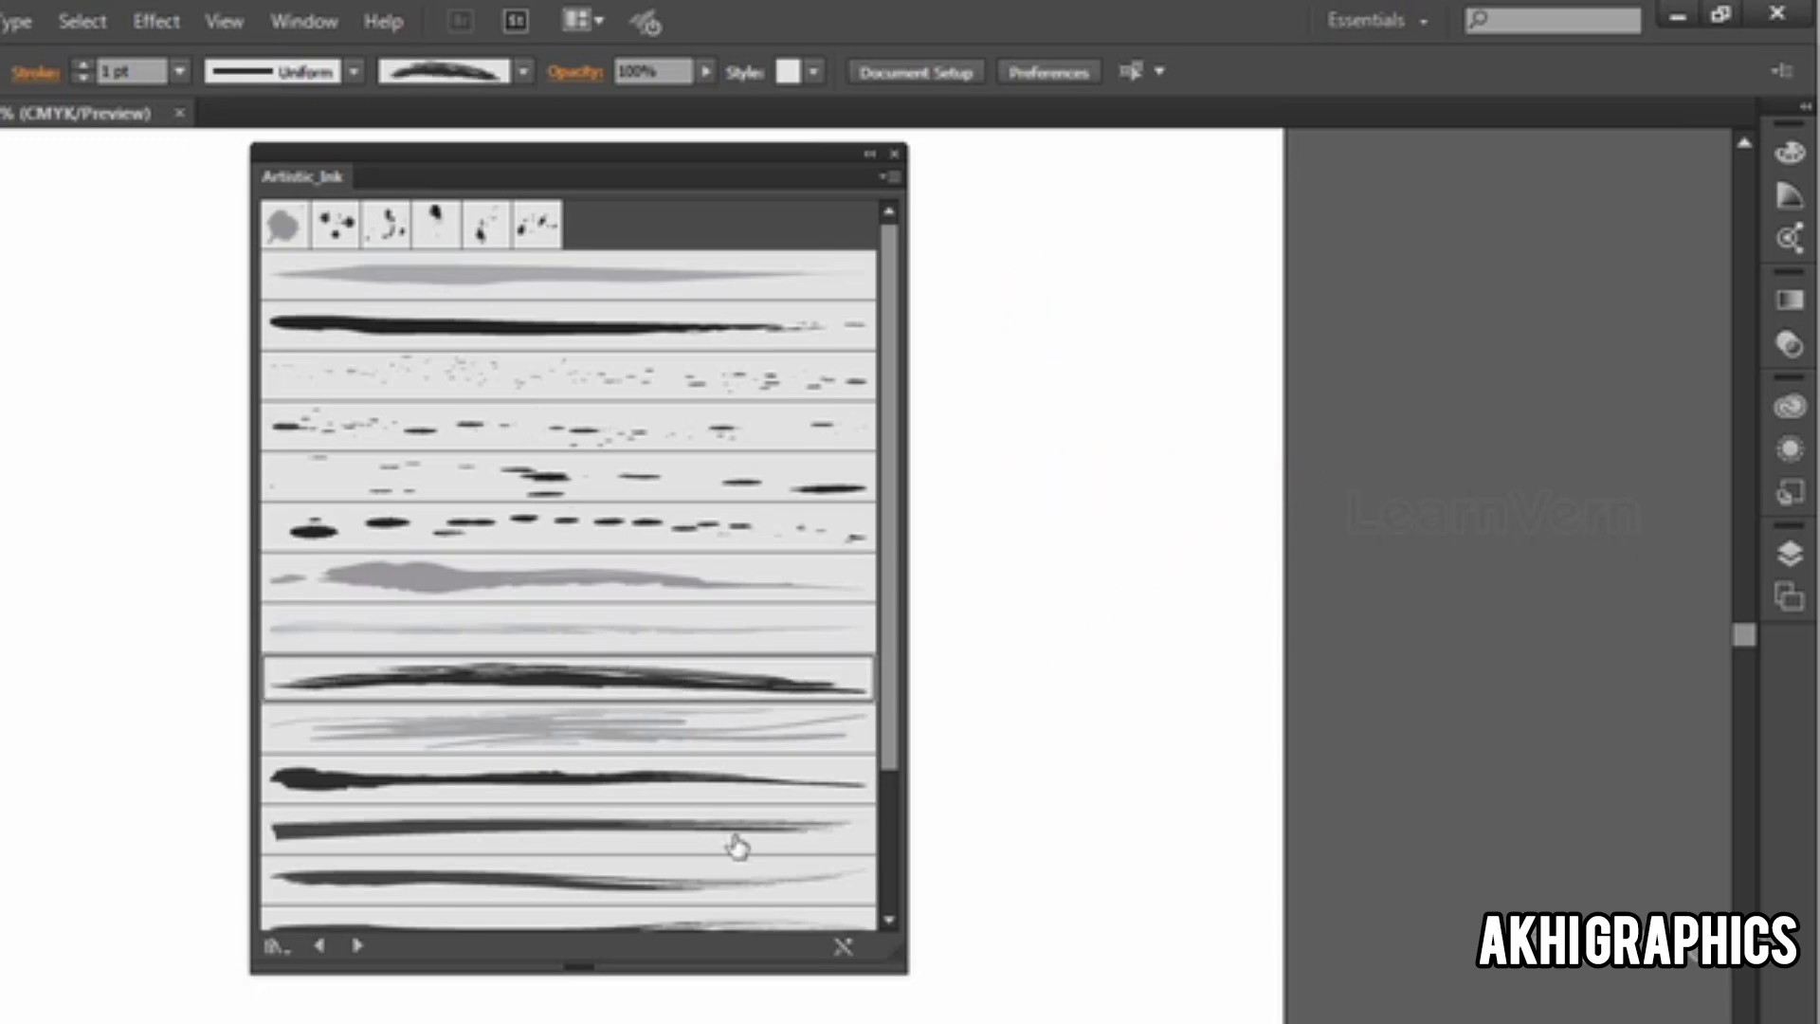
# Step: Advance the brush library to Borders_Dashed and place its panel at the artboard's right edge
pyautogui.click(368, 943)
pyautogui.click(368, 943)
pyautogui.click(368, 943)
pyautogui.click(368, 943)
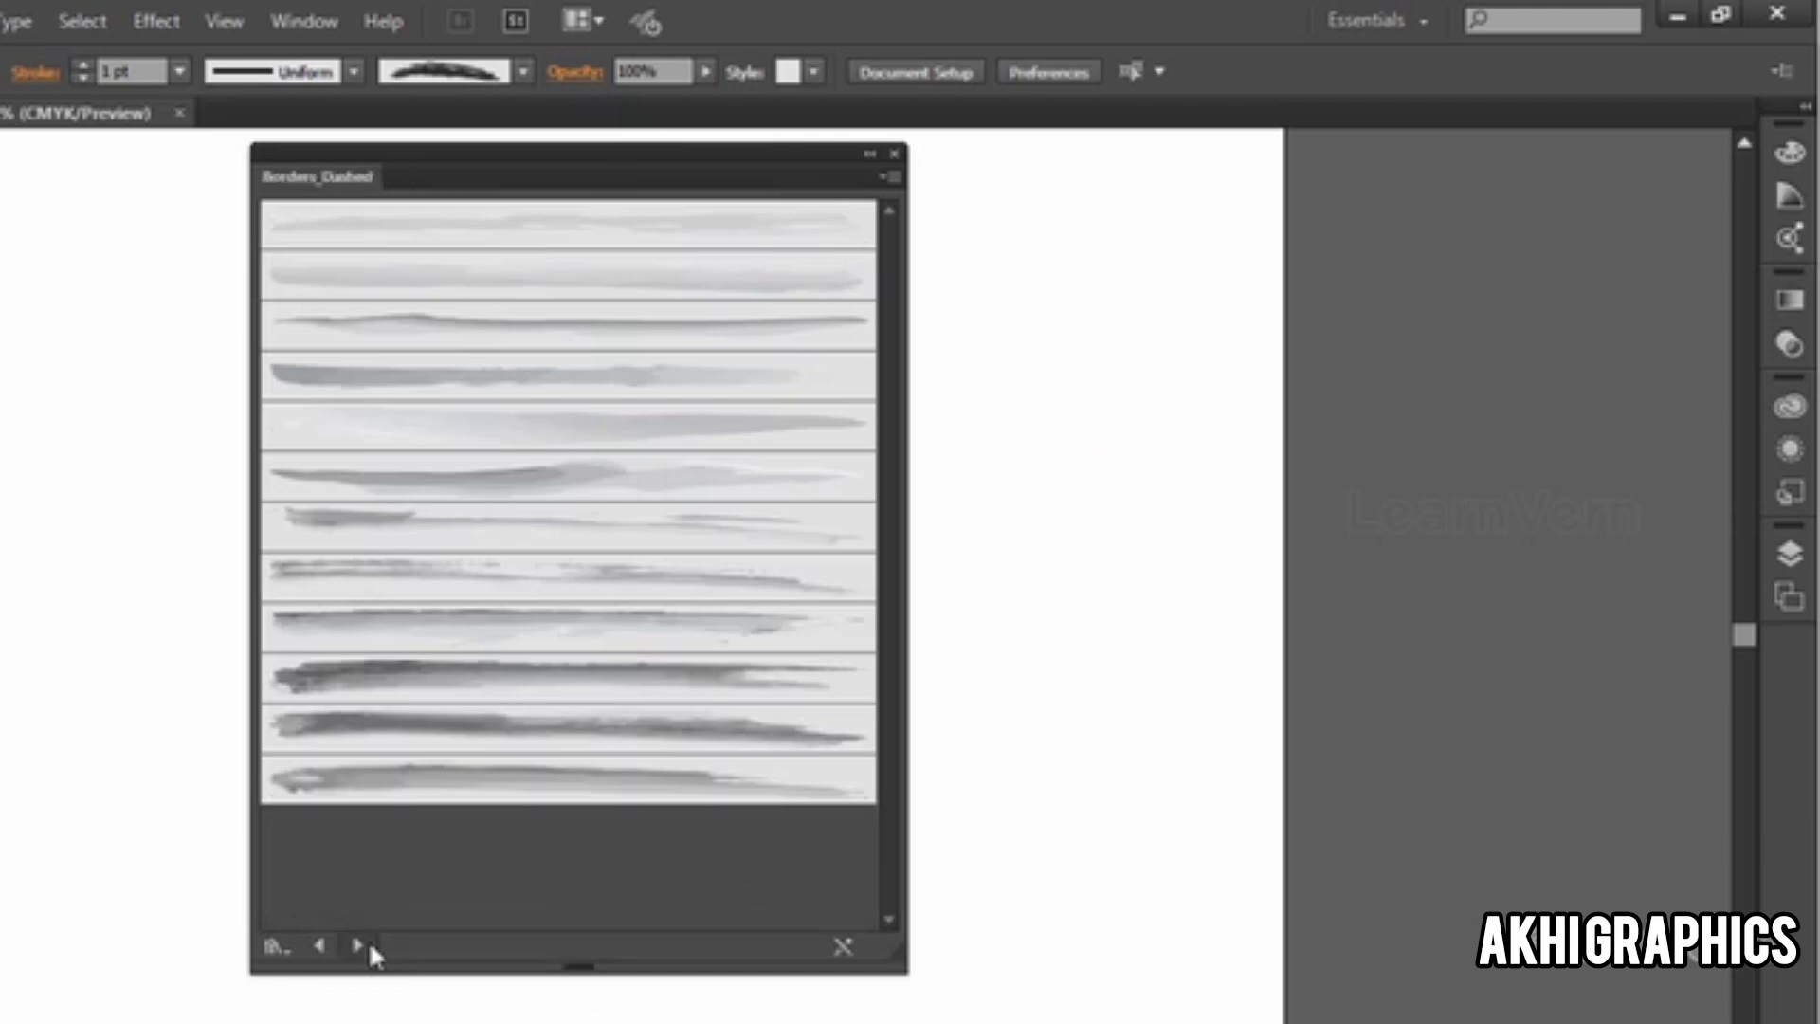
pyautogui.moveTo(688, 159); pyautogui.dragTo(1278, 183)
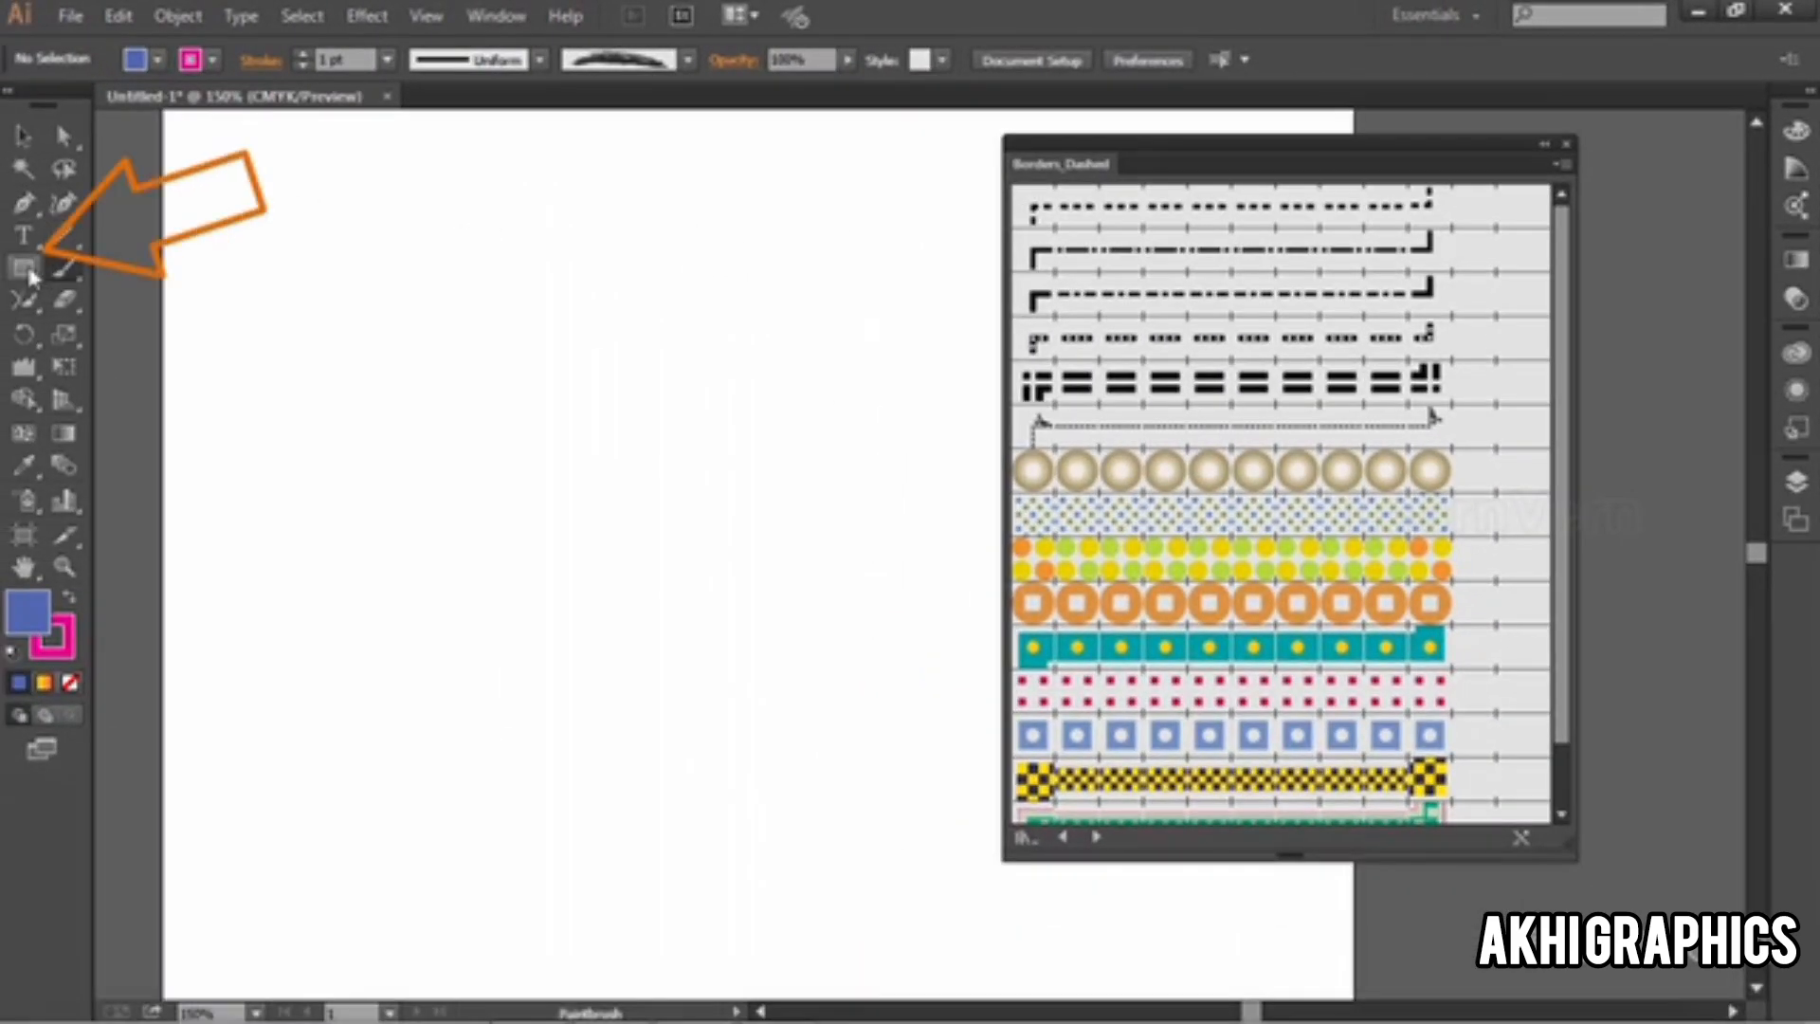
# Step: Draw a large ellipse in the middle of the artboard and apply the beige circle border brush to it
pyautogui.moveTo(24, 268); pyautogui.dragTo(114, 325)
pyautogui.moveTo(433, 294)
pyautogui.mouseDown()
pyautogui.moveTo(861, 748)
pyautogui.moveTo(970, 805)
pyautogui.mouseUp()
pyautogui.click(1116, 481)
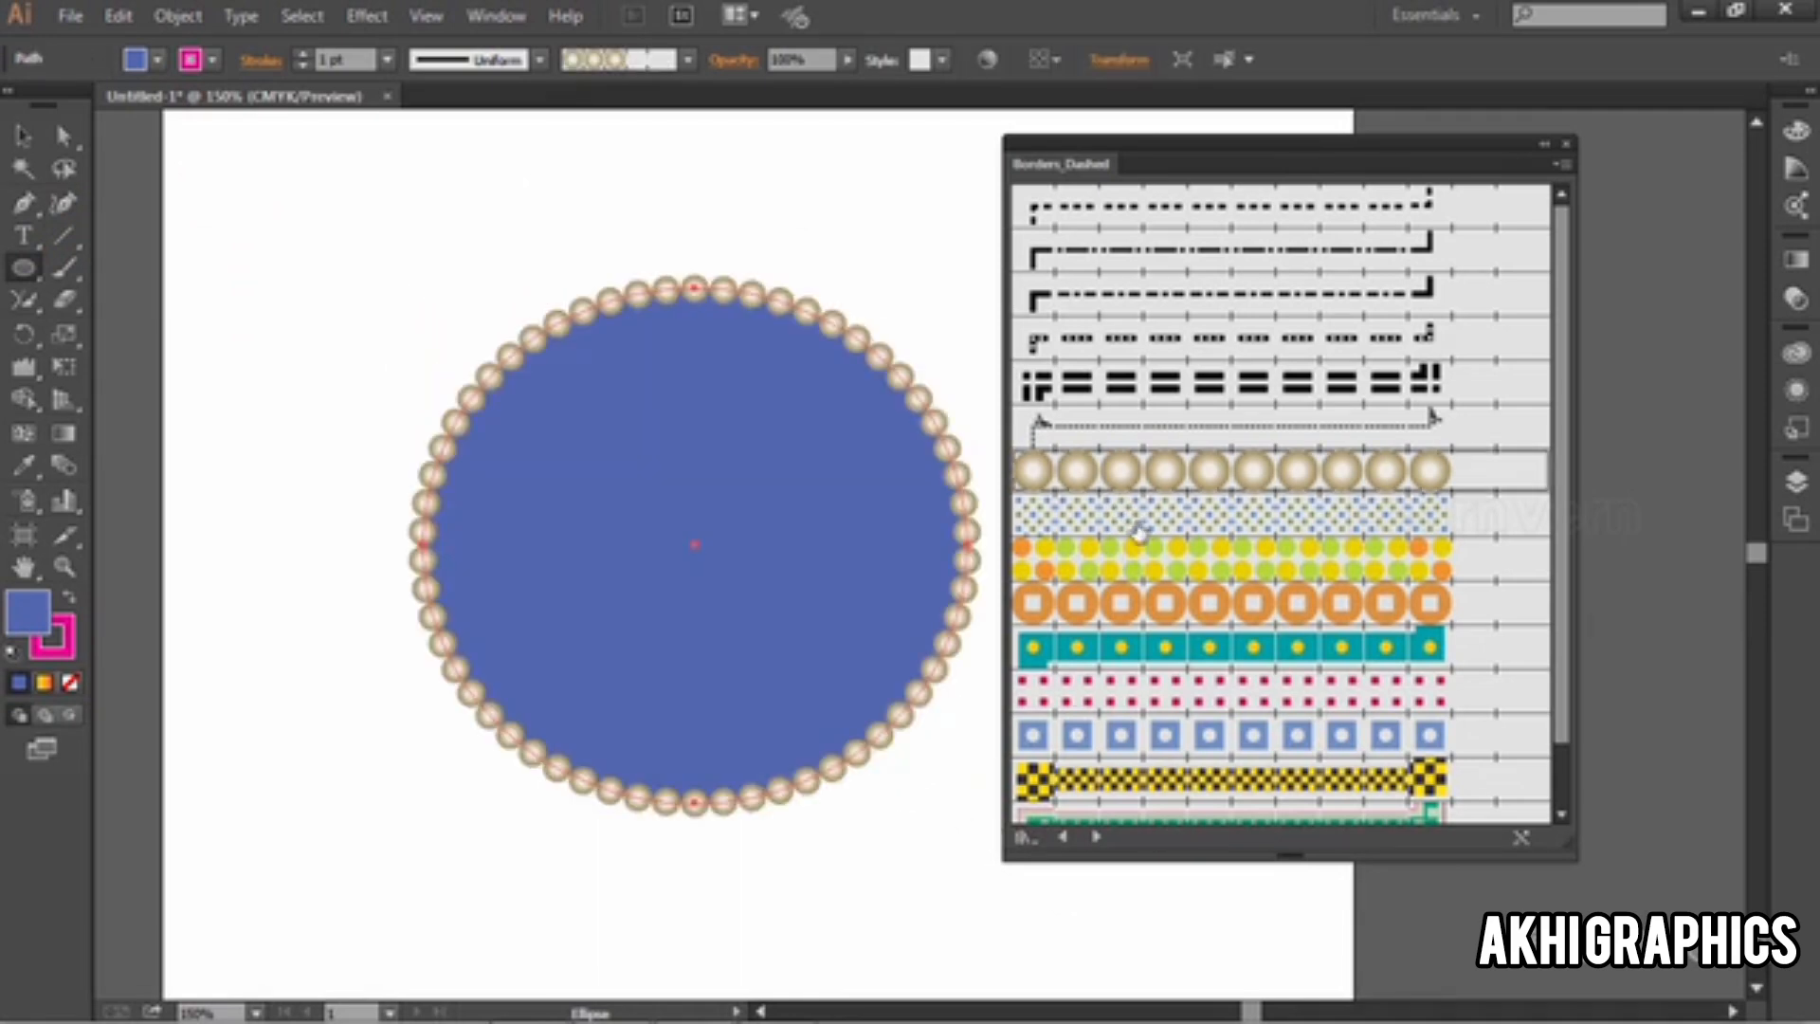
# Step: Try the thin dotted line, the small blue-green dots and the yellow-green dots border brushes on the ellipse
pyautogui.click(1088, 434)
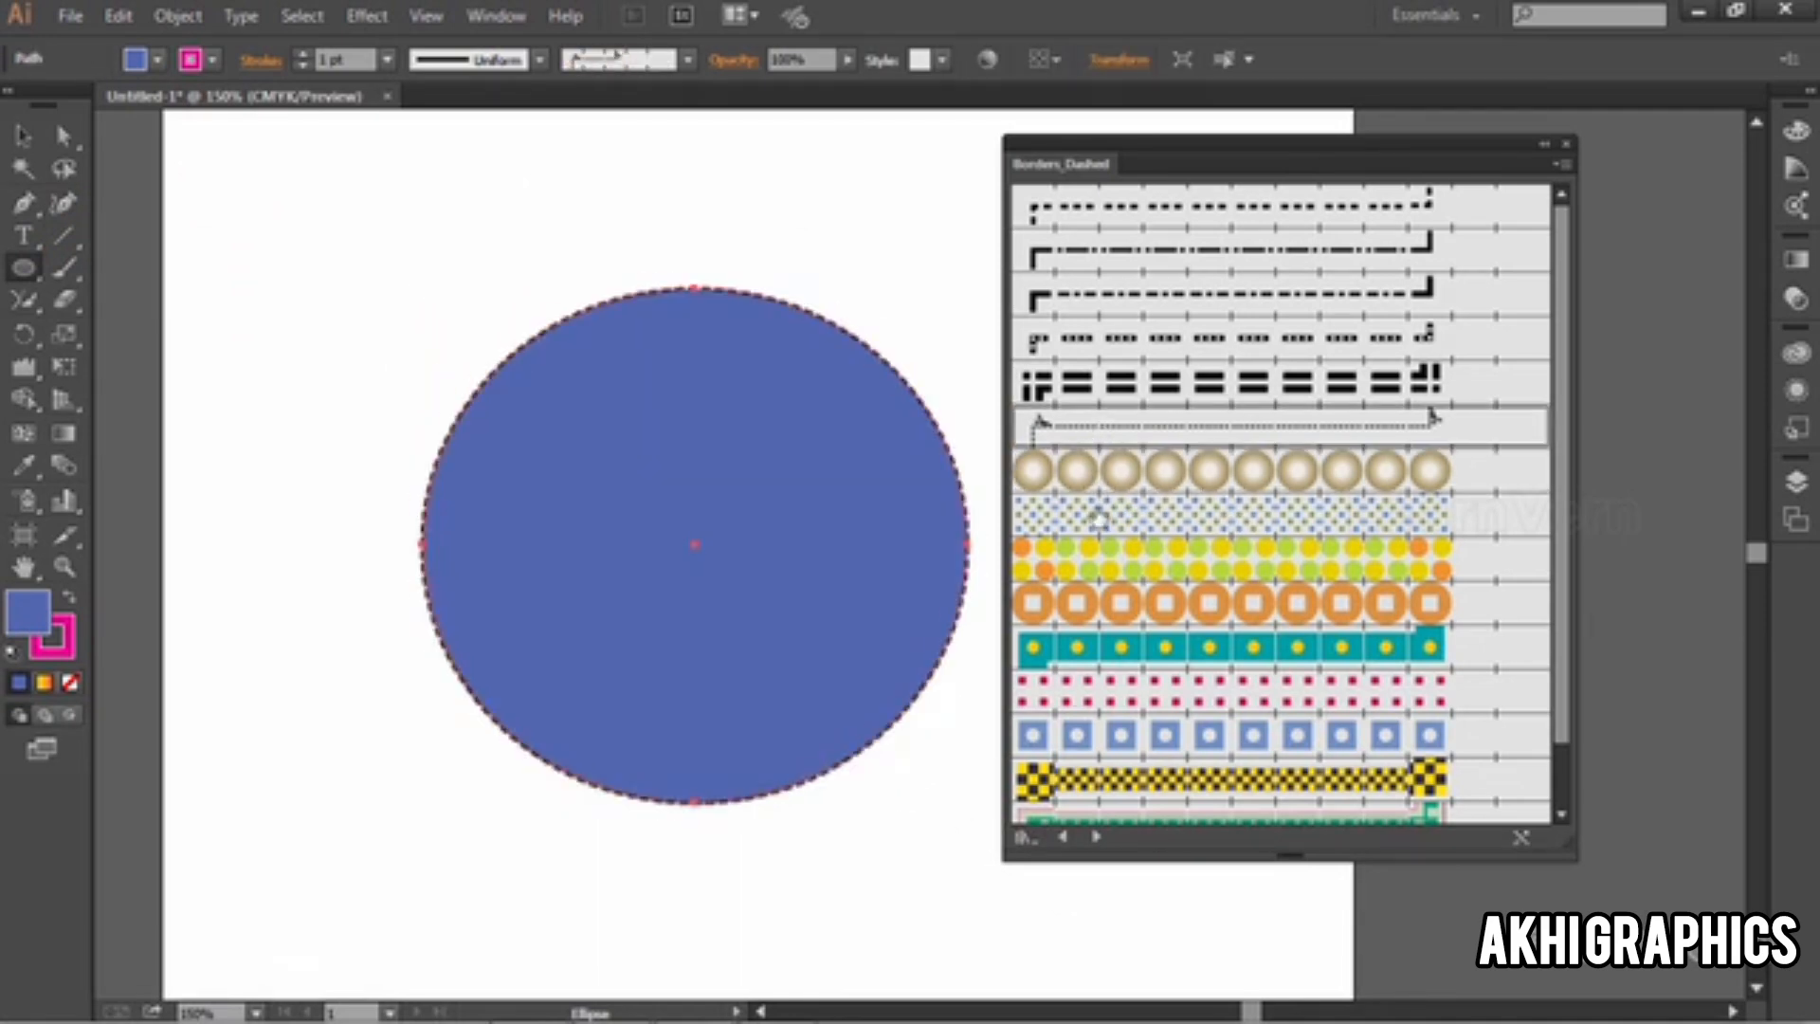
pyautogui.click(1098, 528)
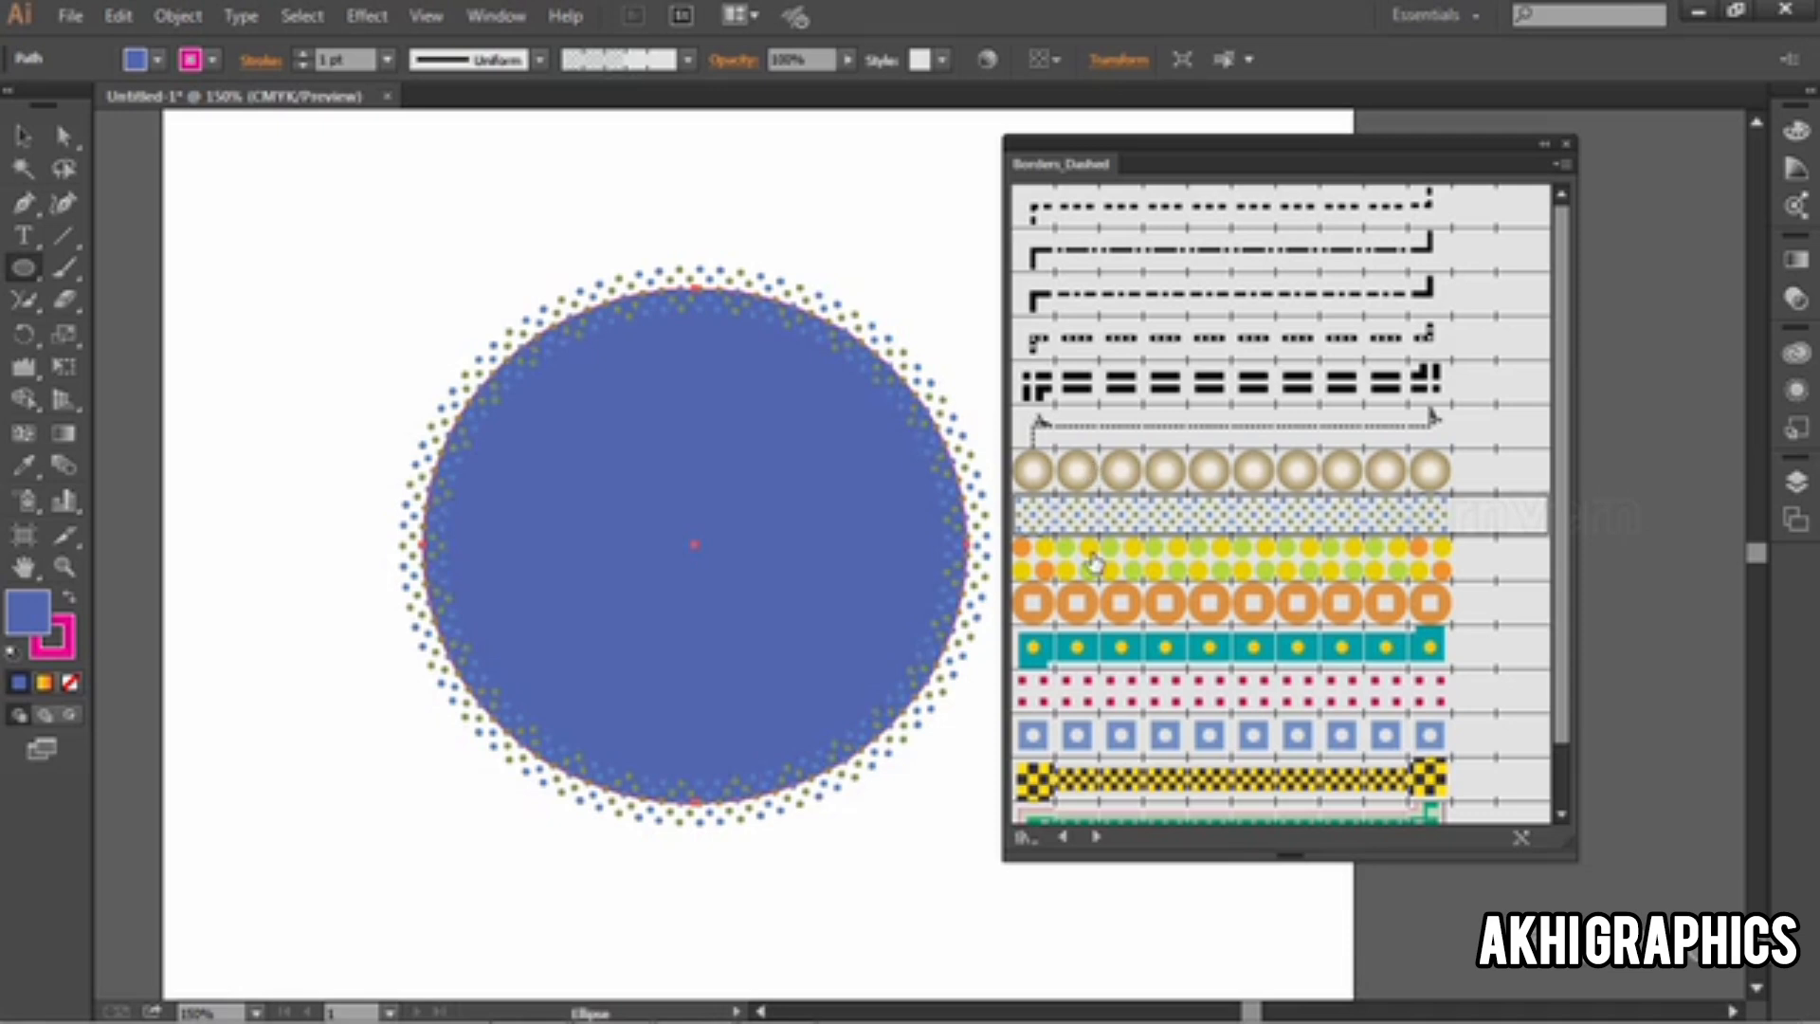
pyautogui.click(1092, 561)
# Step: Try stroke weights of 8 pt and 4 pt on the ellipse and settle on 0.75 pt
pyautogui.click(387, 60)
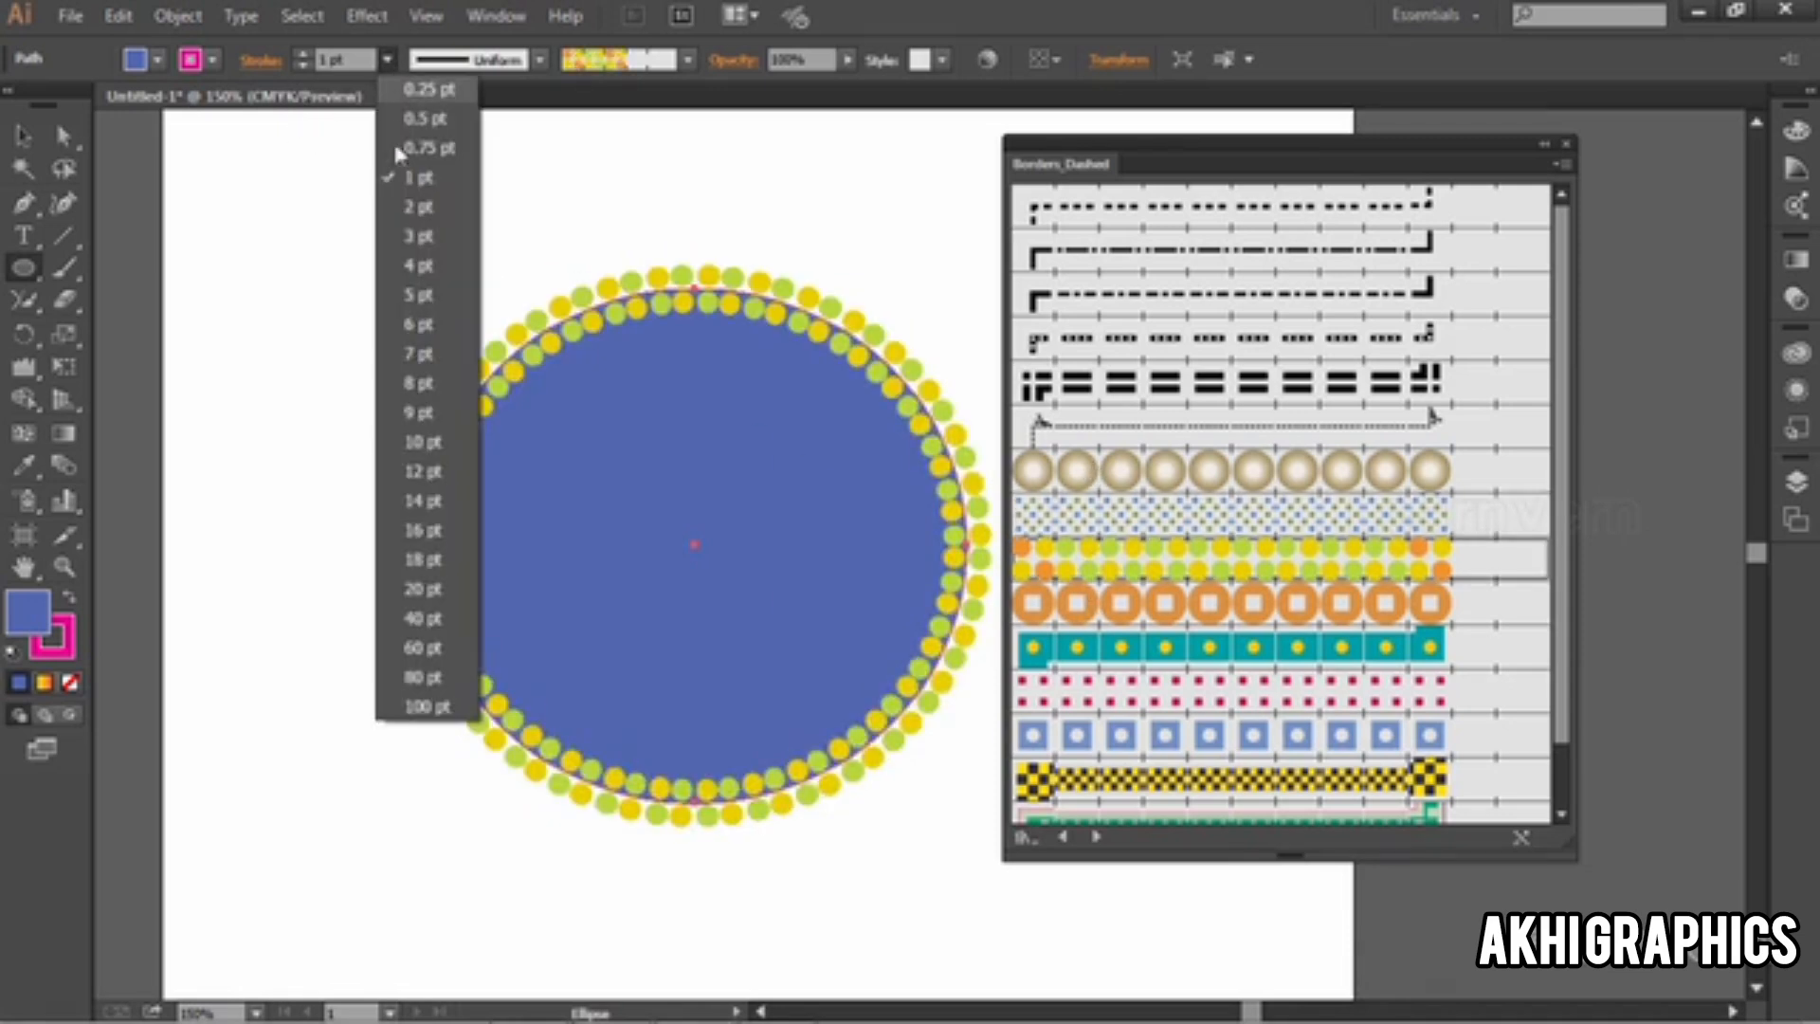
pyautogui.click(417, 382)
pyautogui.click(387, 59)
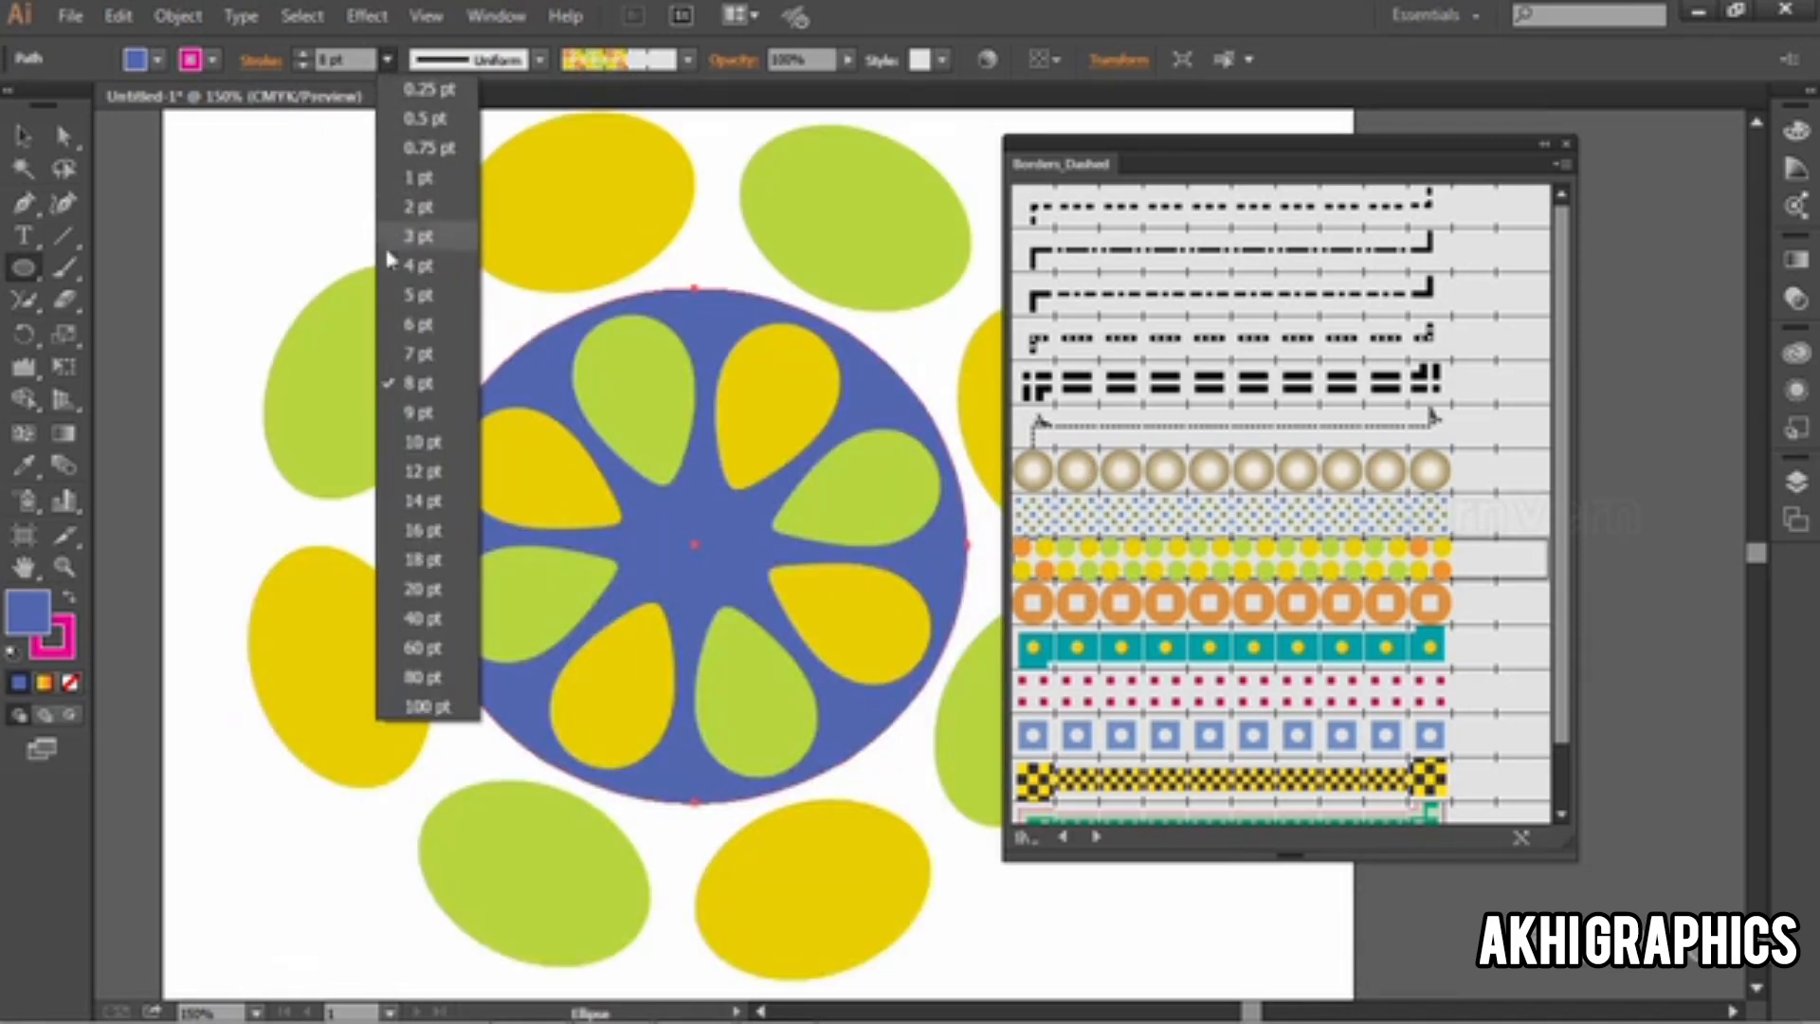
pyautogui.click(418, 265)
pyautogui.click(387, 60)
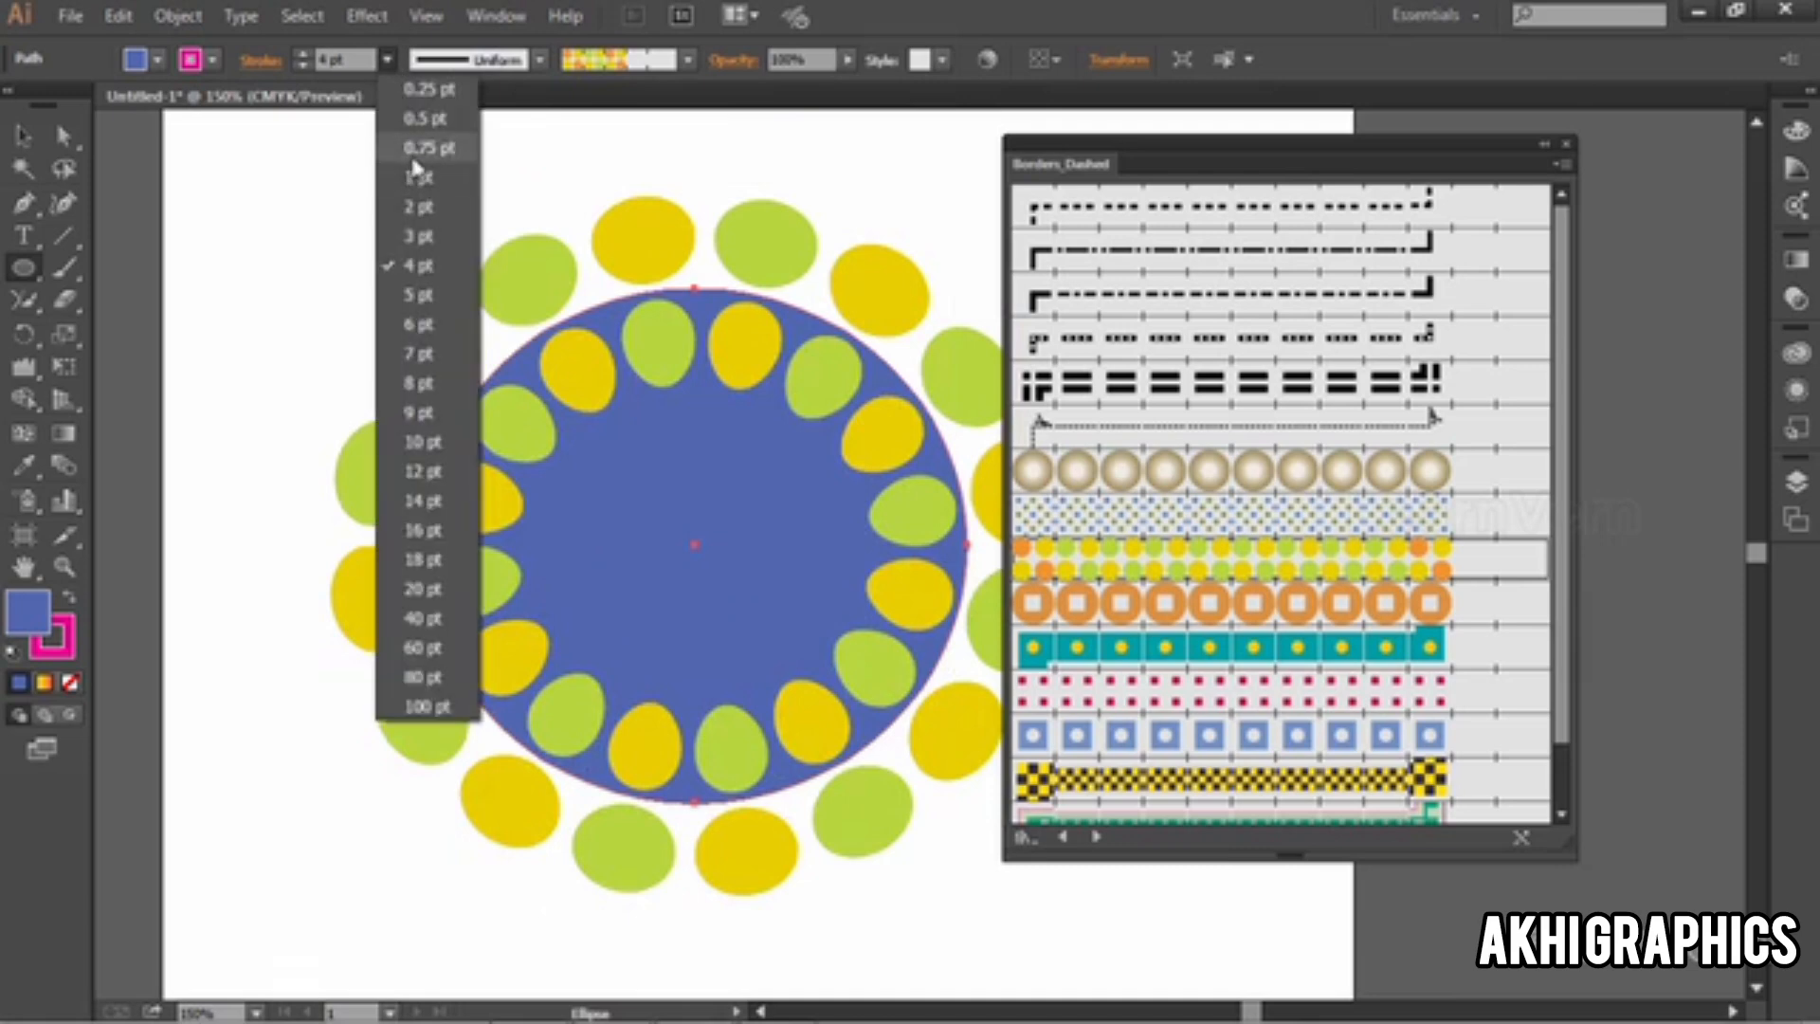
pyautogui.click(417, 150)
# Step: Try the crimson dotted border brush on the ellipse and settle on the blue squares border brush
pyautogui.scroll(-2, 1111, 739)
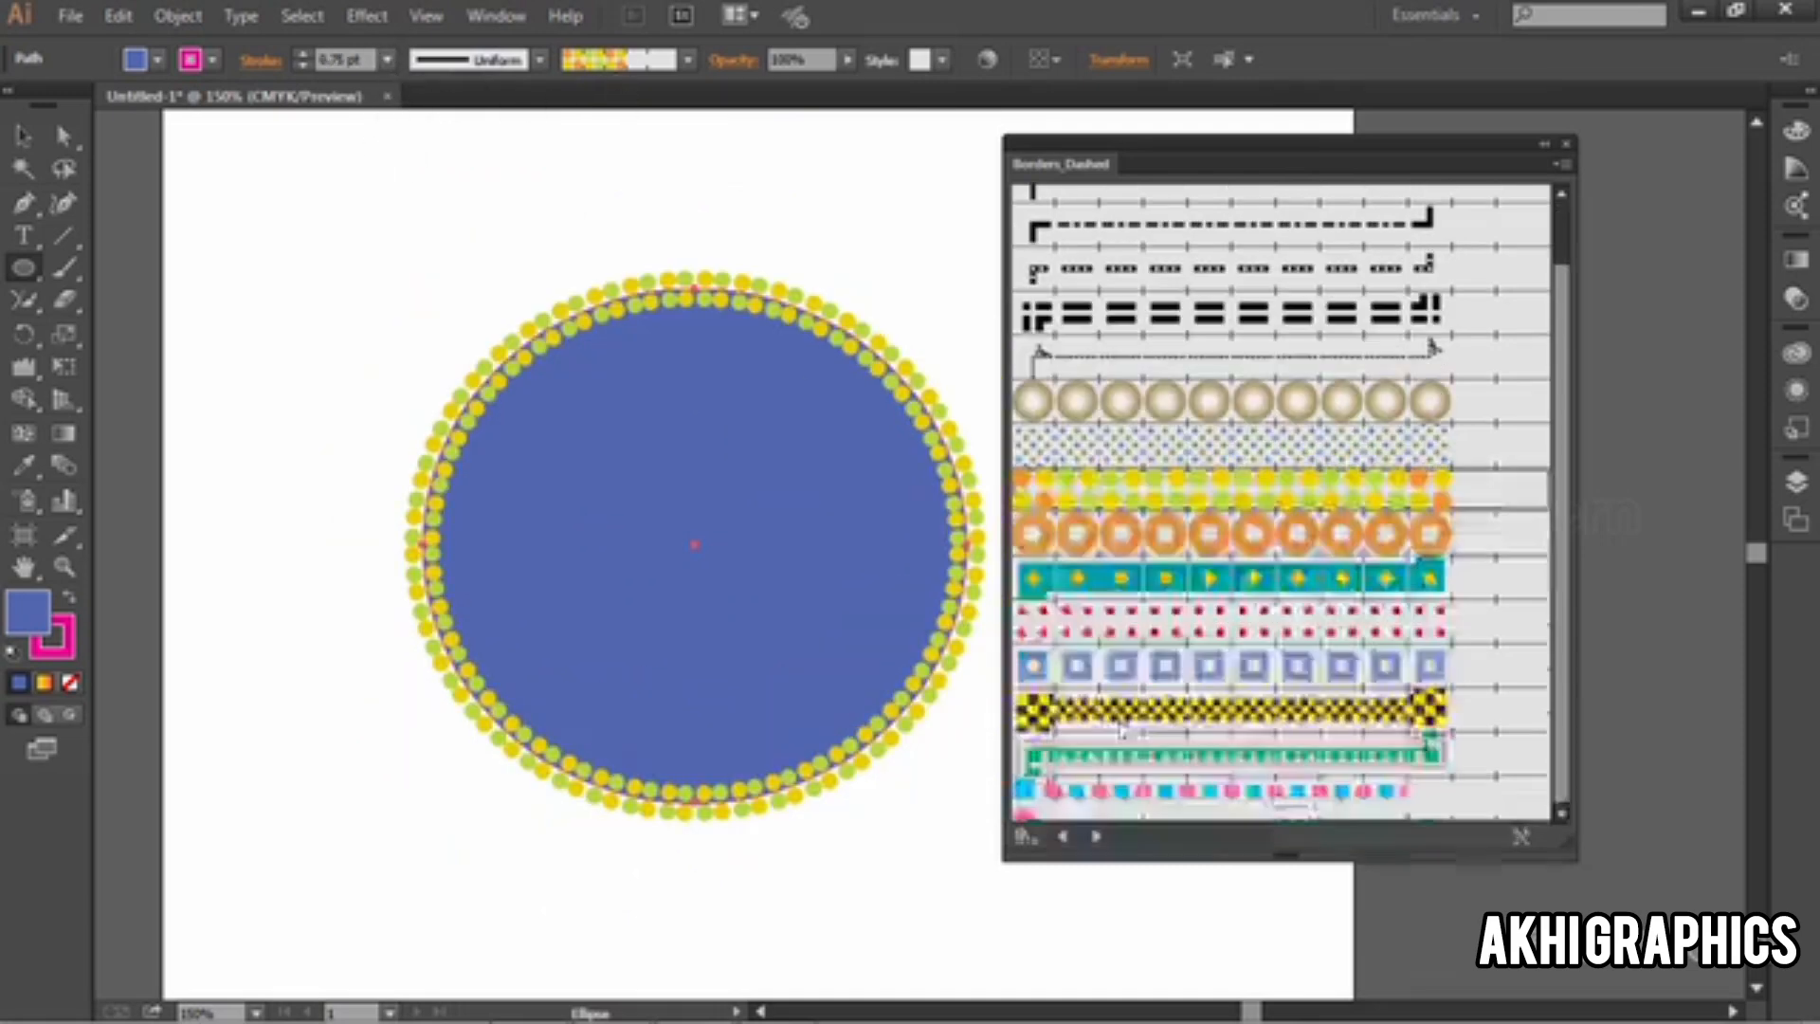
pyautogui.click(1100, 665)
pyautogui.click(1090, 621)
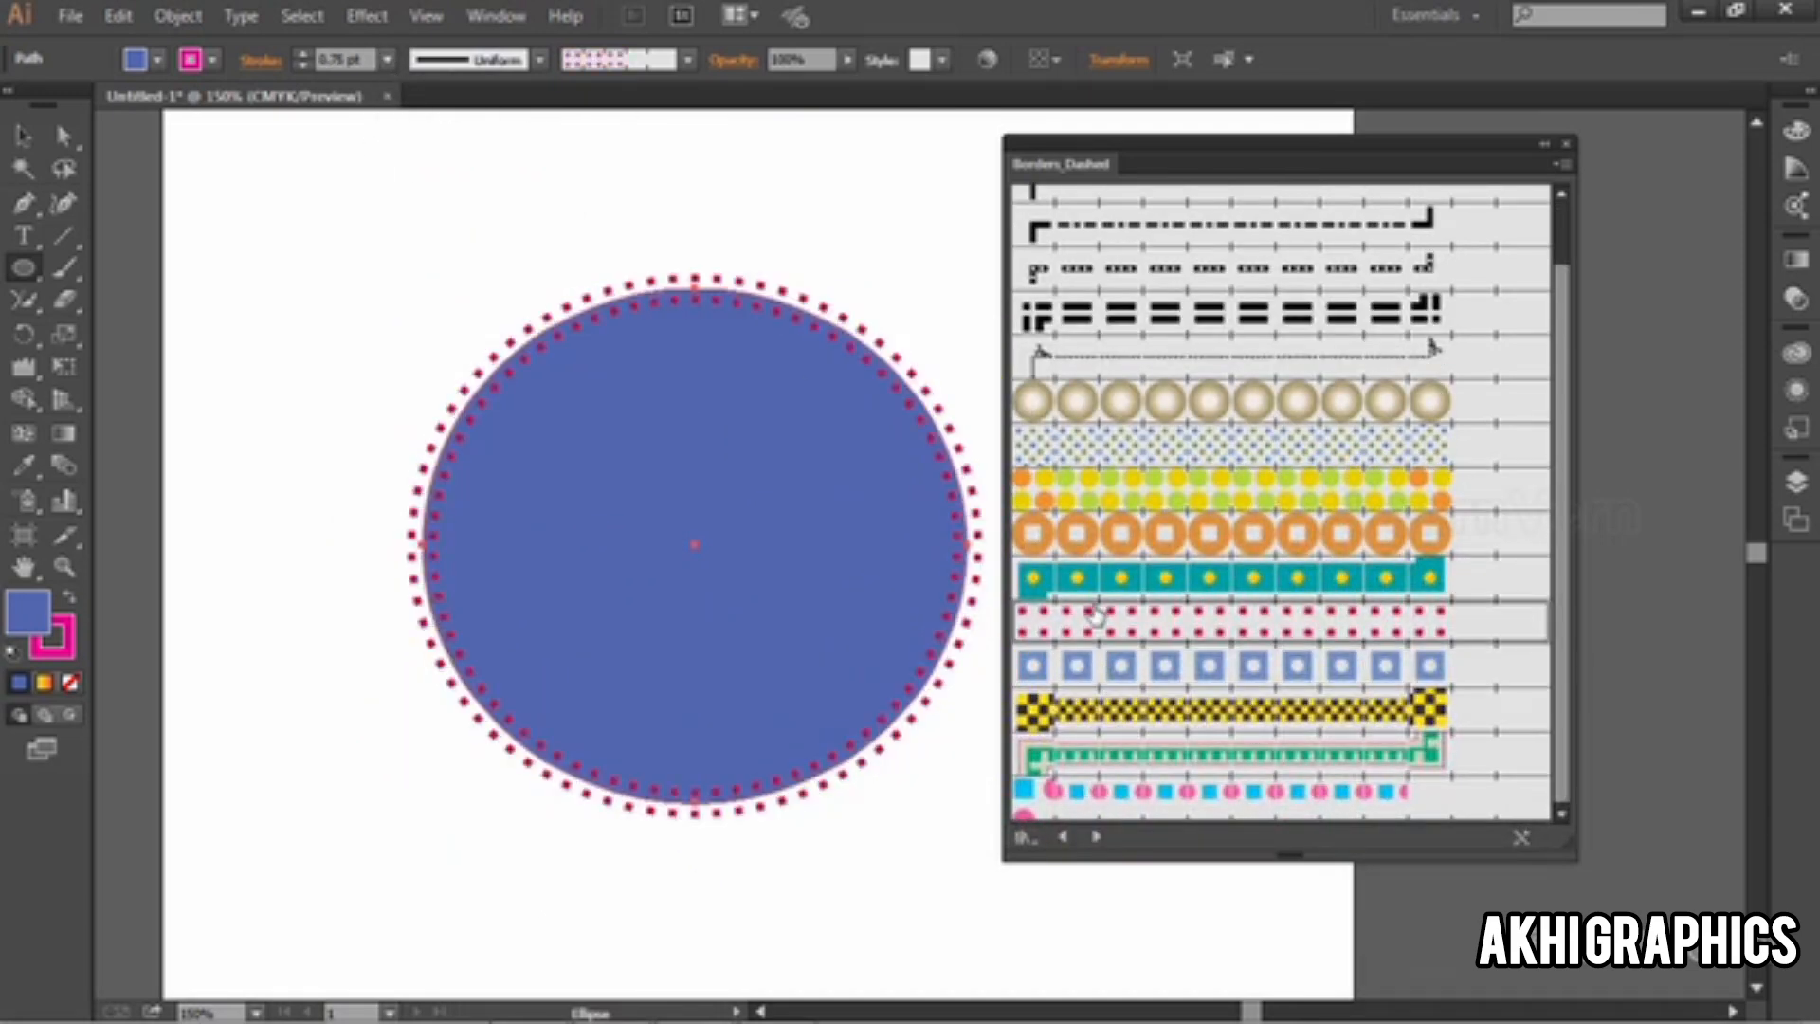
pyautogui.click(1085, 668)
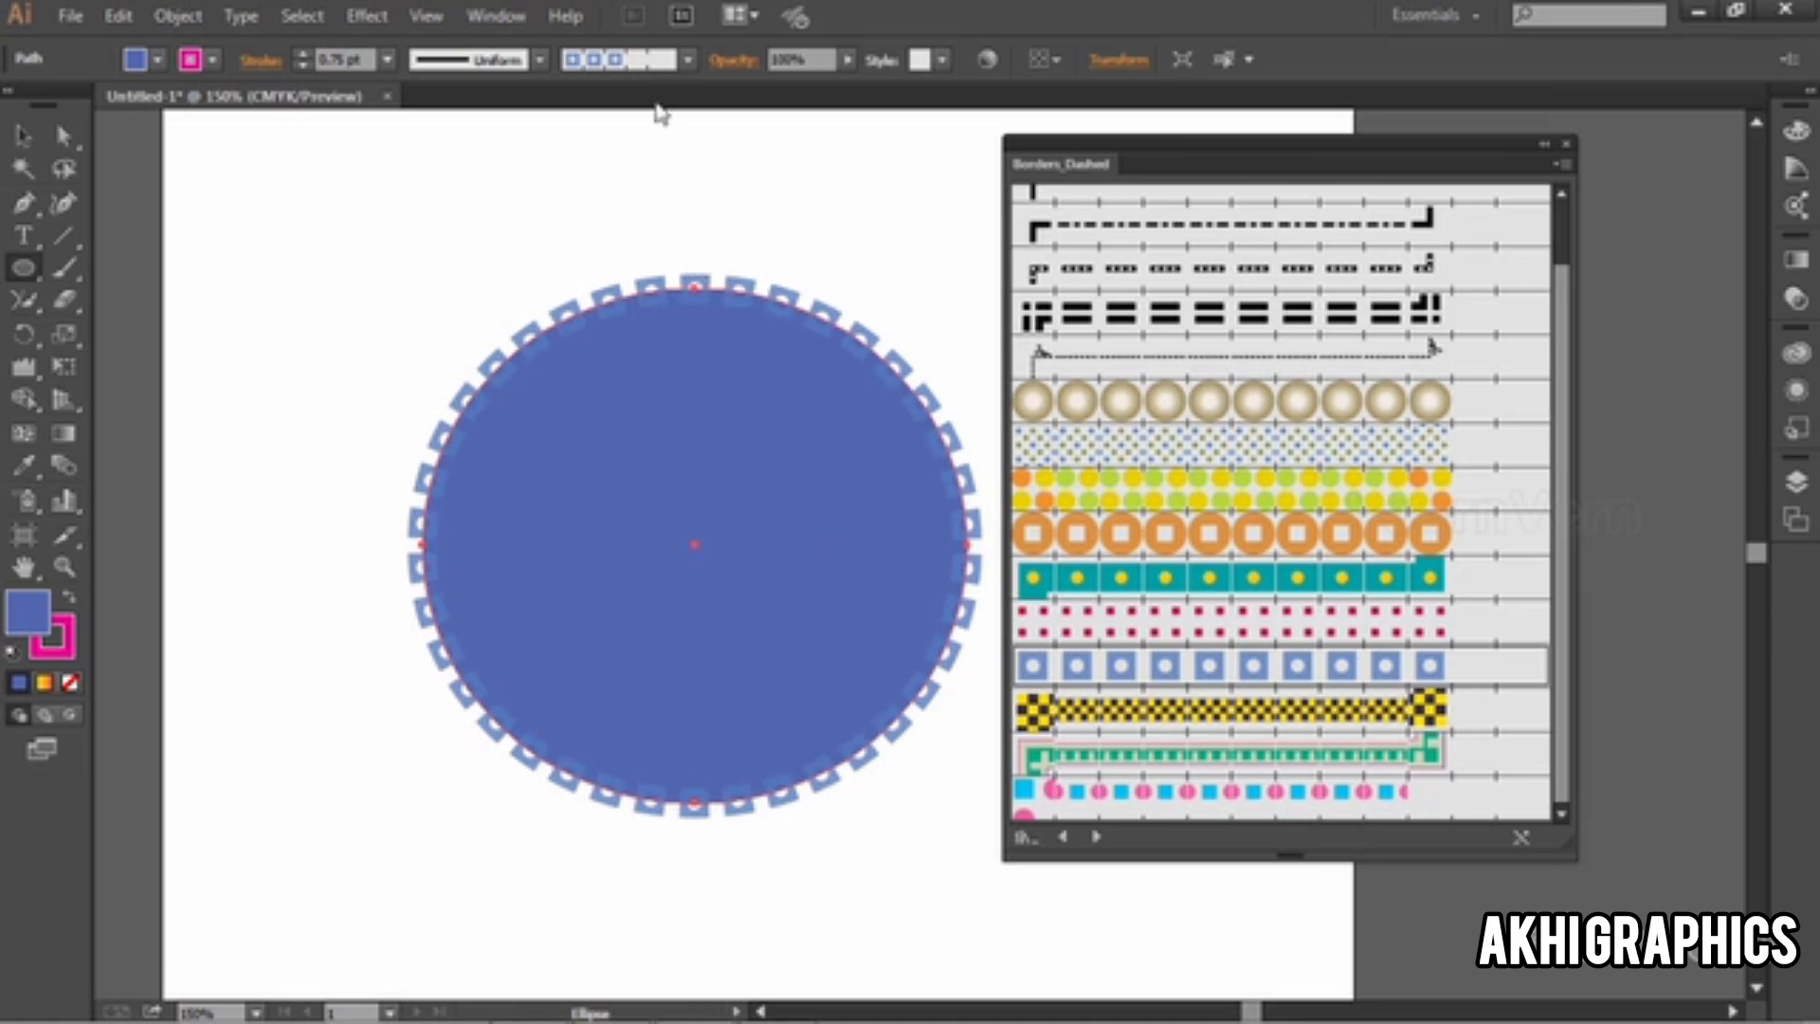
# Step: Change the ellipse's fill colour to dark green after trying dark blue
pyautogui.click(157, 59)
pyautogui.click(164, 101)
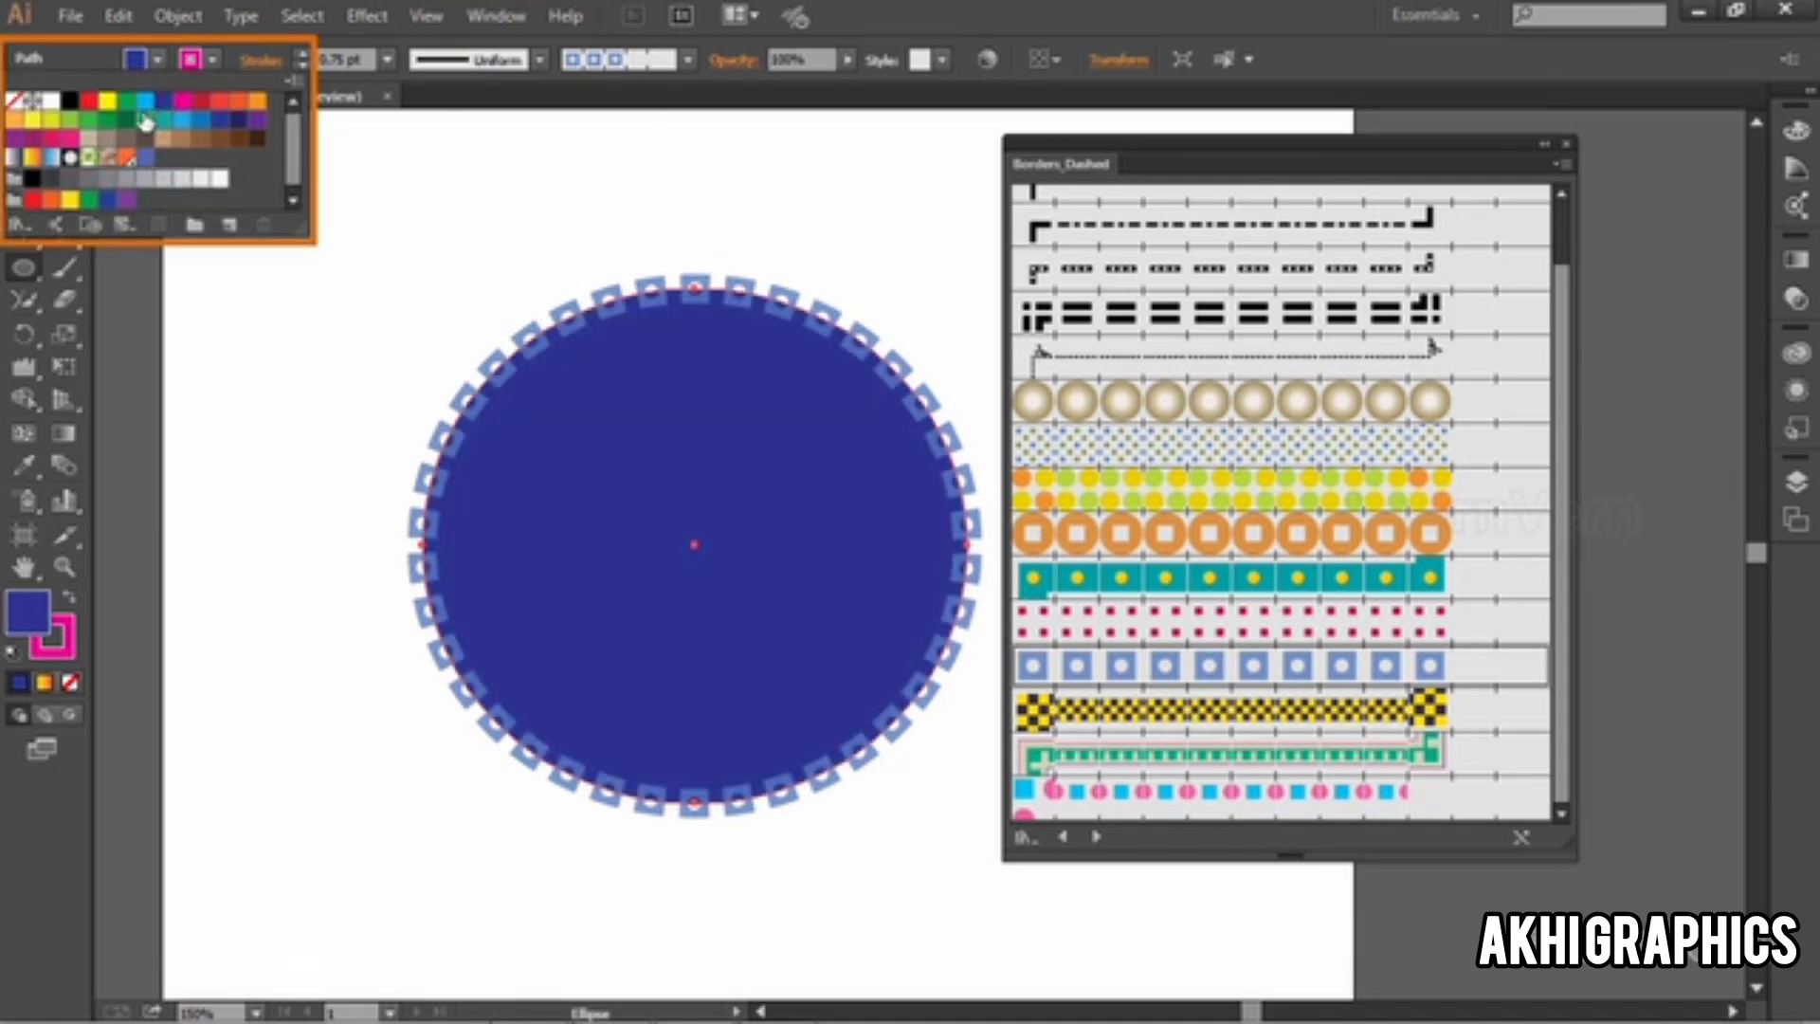
pyautogui.click(107, 119)
pyautogui.click(126, 120)
# Step: Set the ellipse's stroke colour to bright red
pyautogui.click(213, 60)
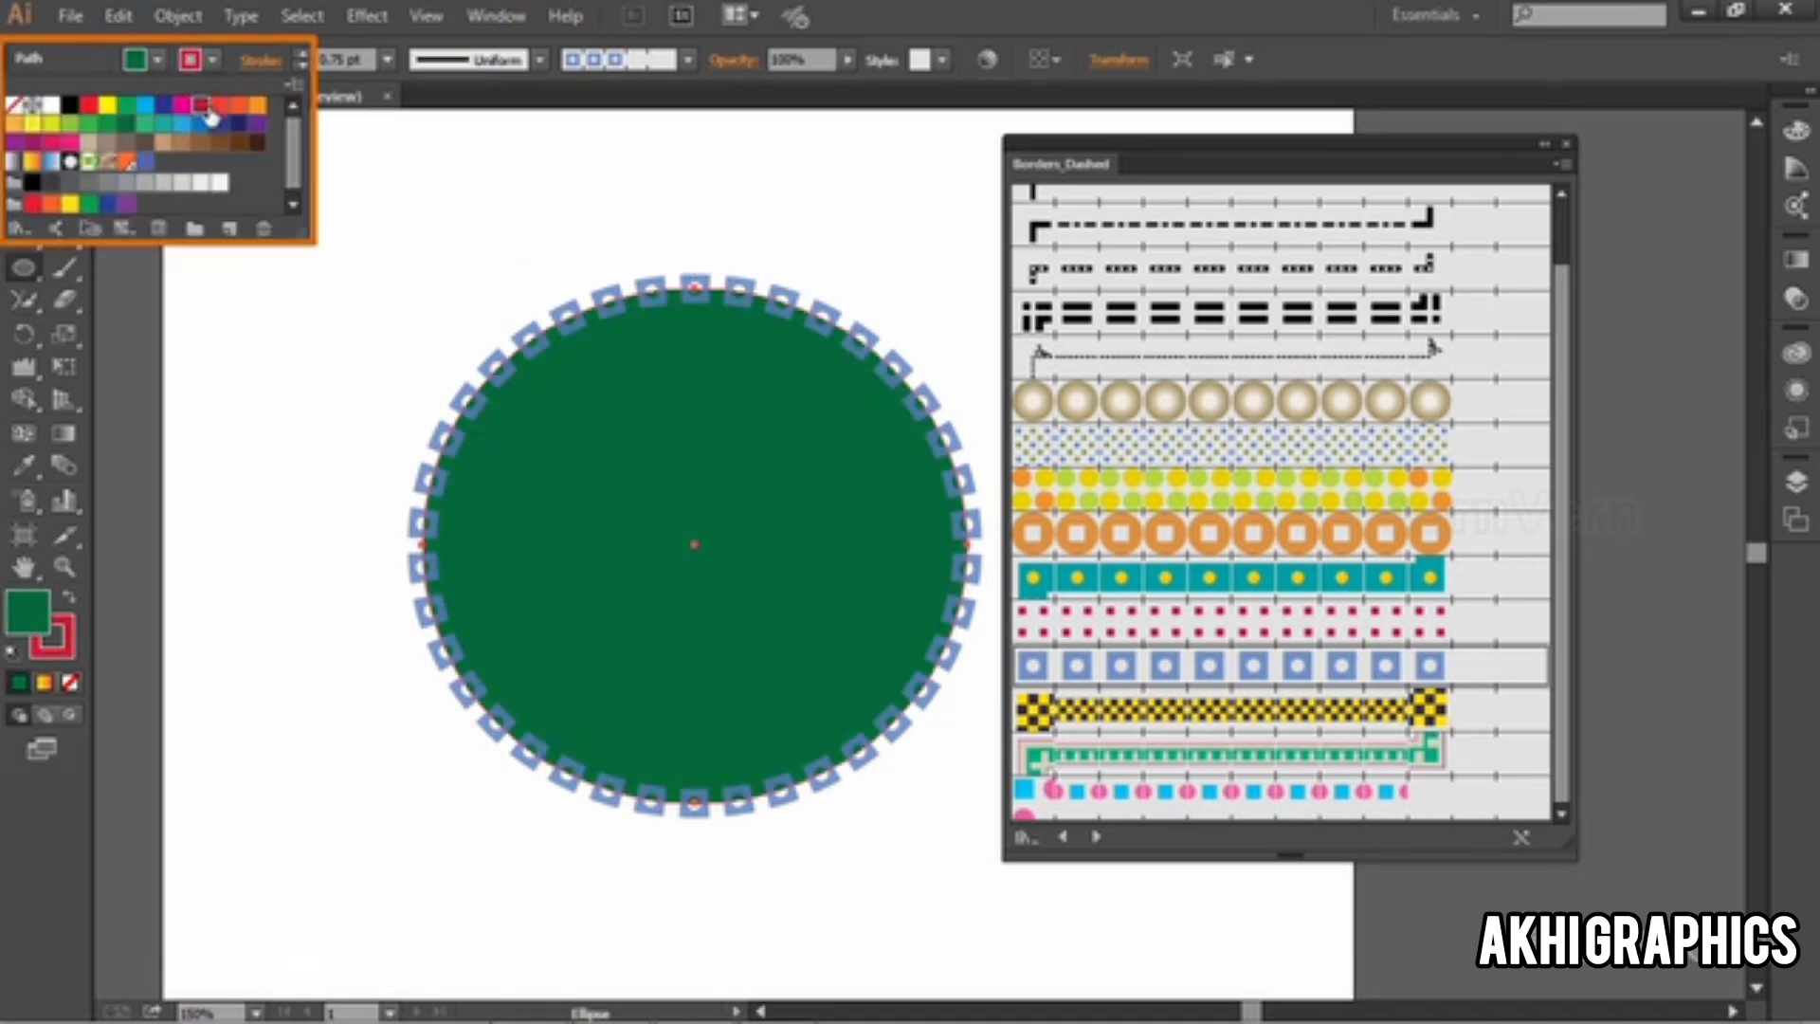
pyautogui.click(219, 104)
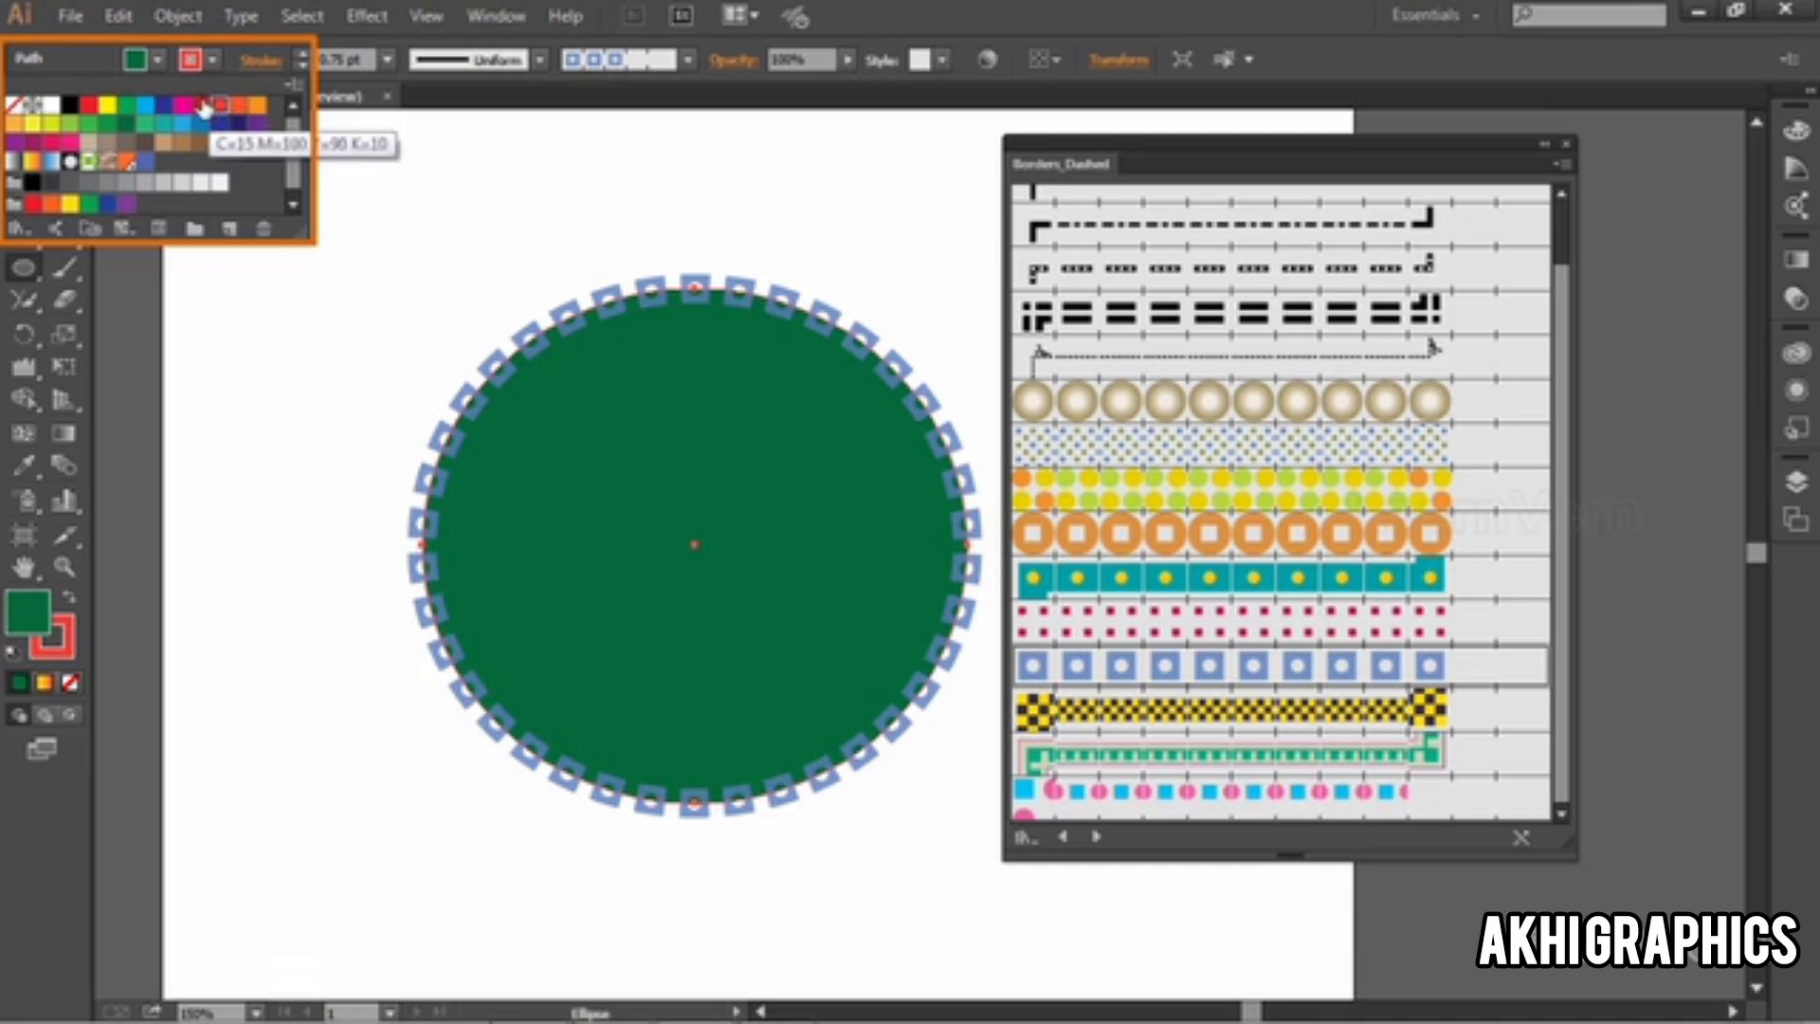
pyautogui.click(633, 106)
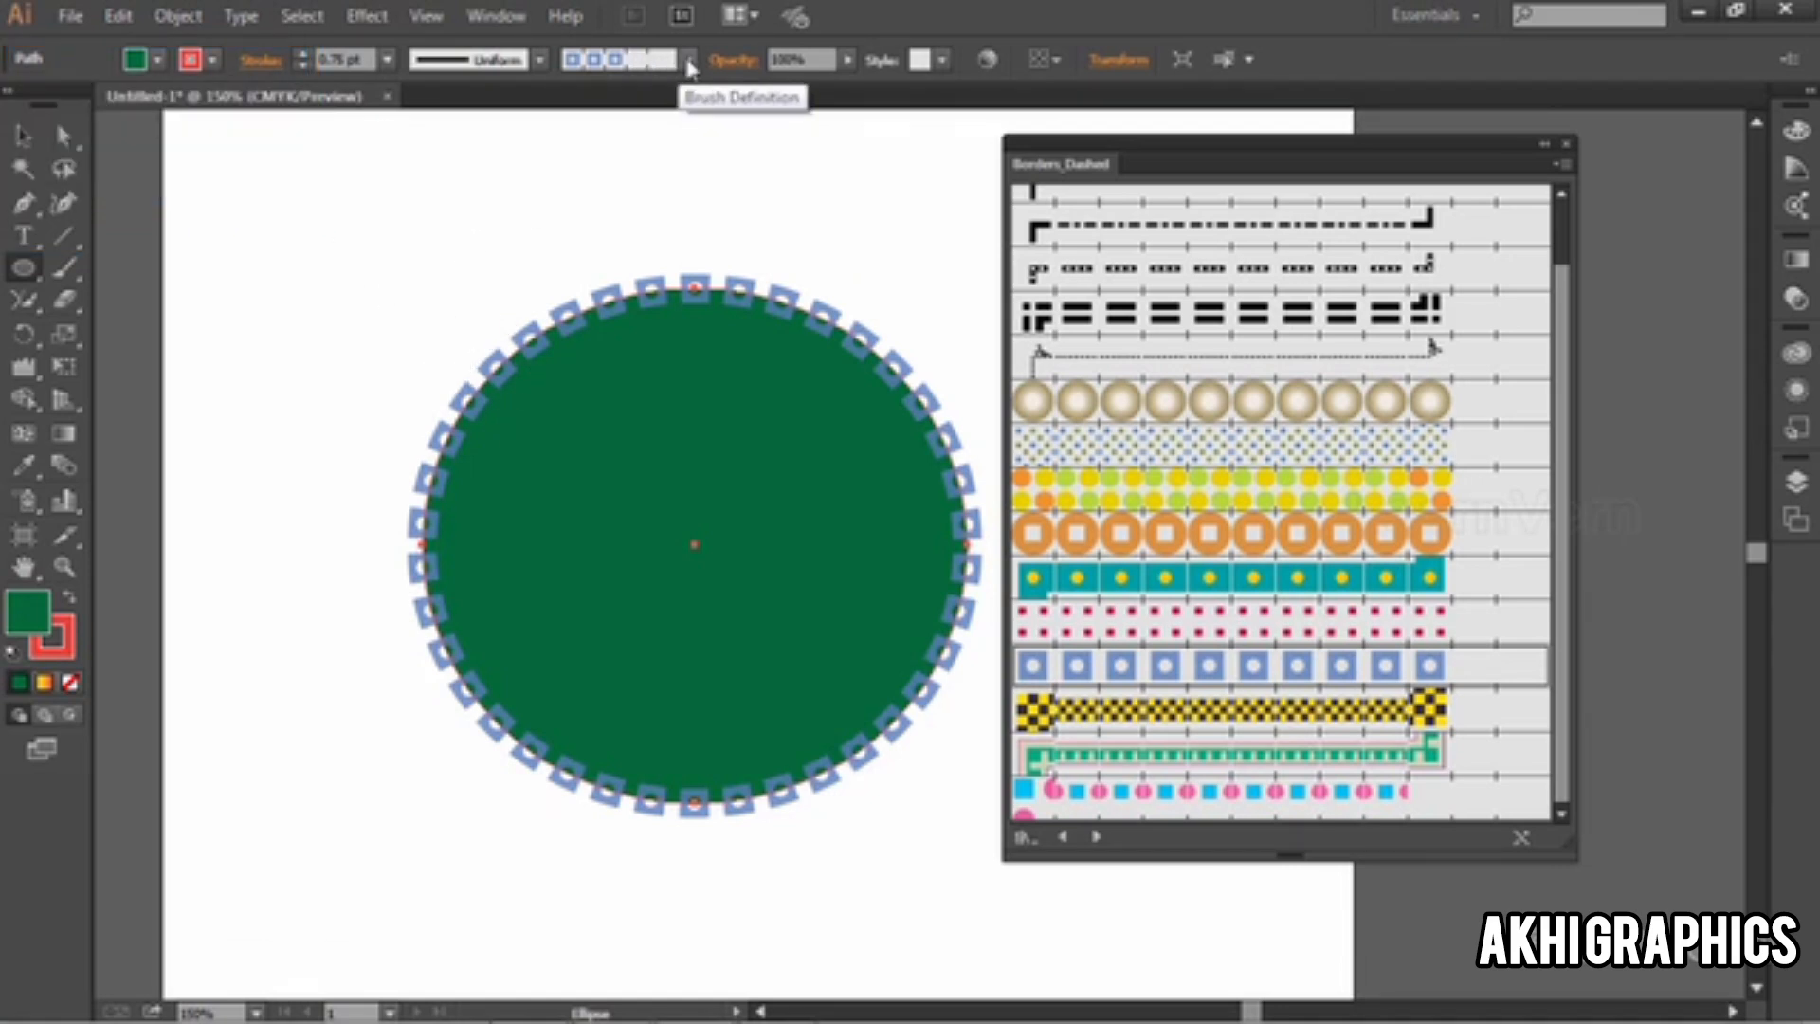
# Step: Set the colorization method of the ellipse's pattern brush stroke to Tints and Shades, with the preview on
pyautogui.click(689, 60)
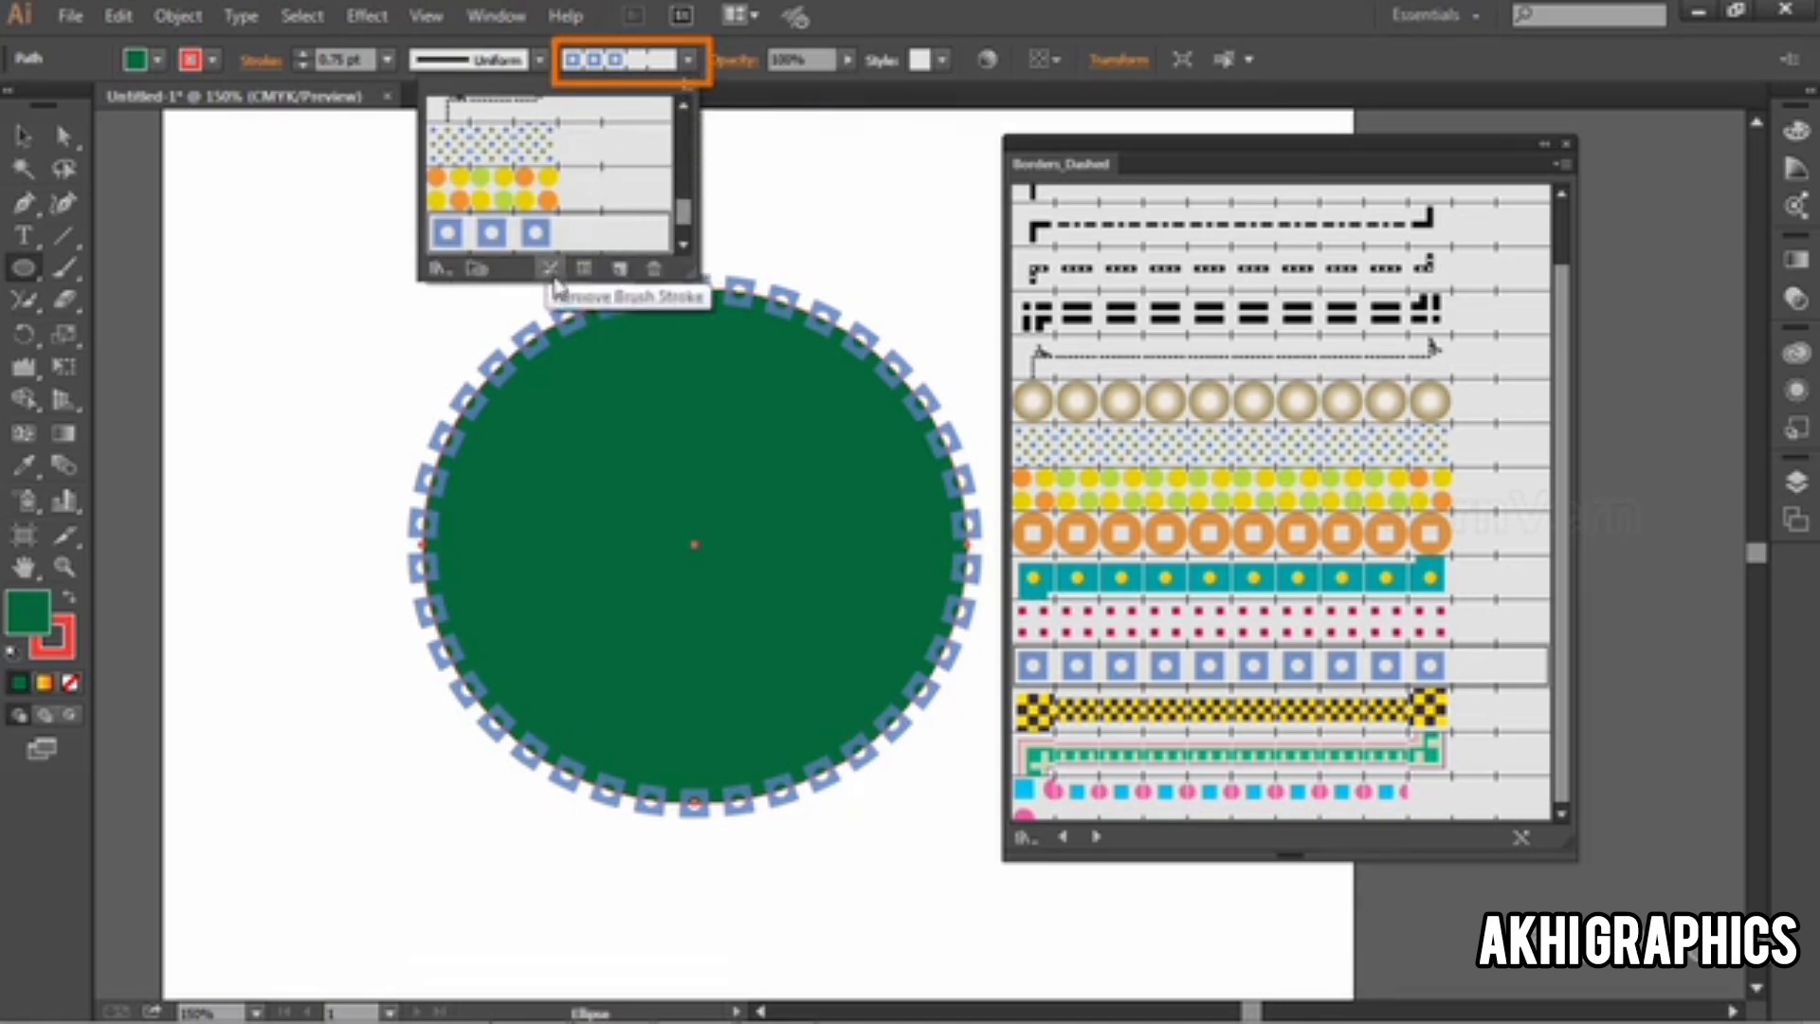
pyautogui.click(586, 270)
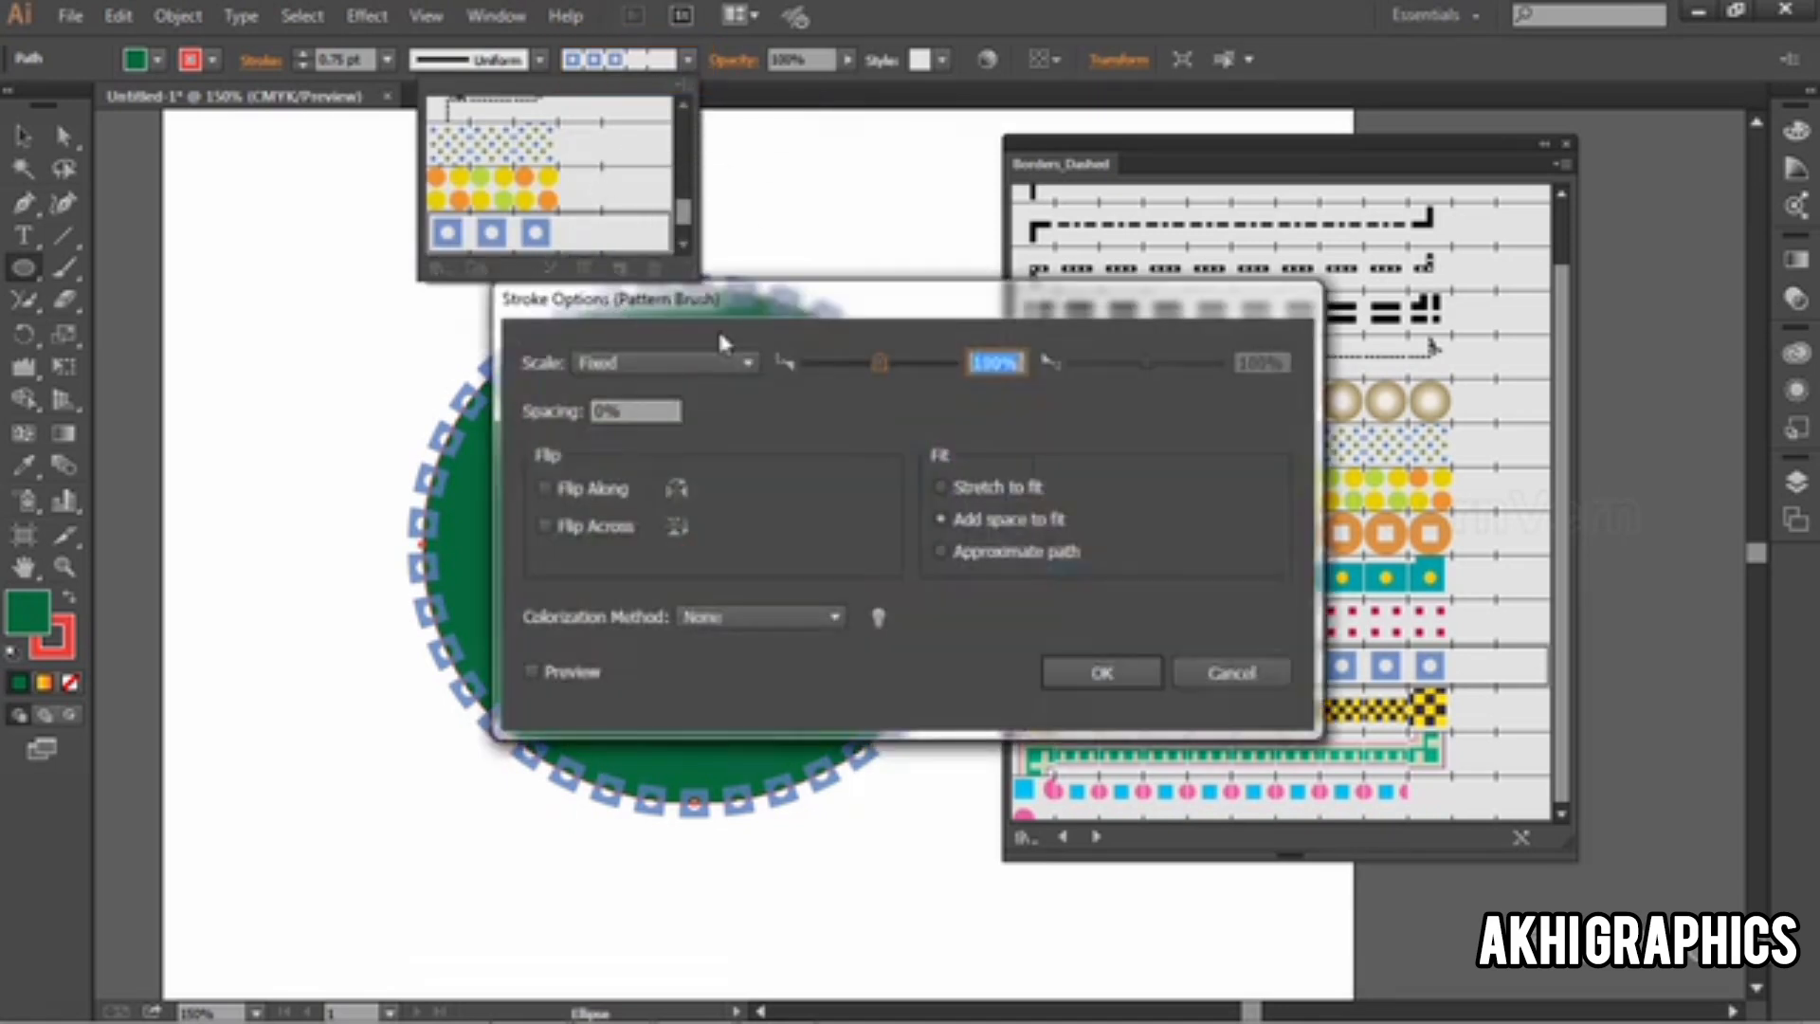
pyautogui.moveTo(965, 304)
pyautogui.mouseDown()
pyautogui.moveTo(1117, 123)
pyautogui.moveTo(1162, 117)
pyautogui.mouseUp()
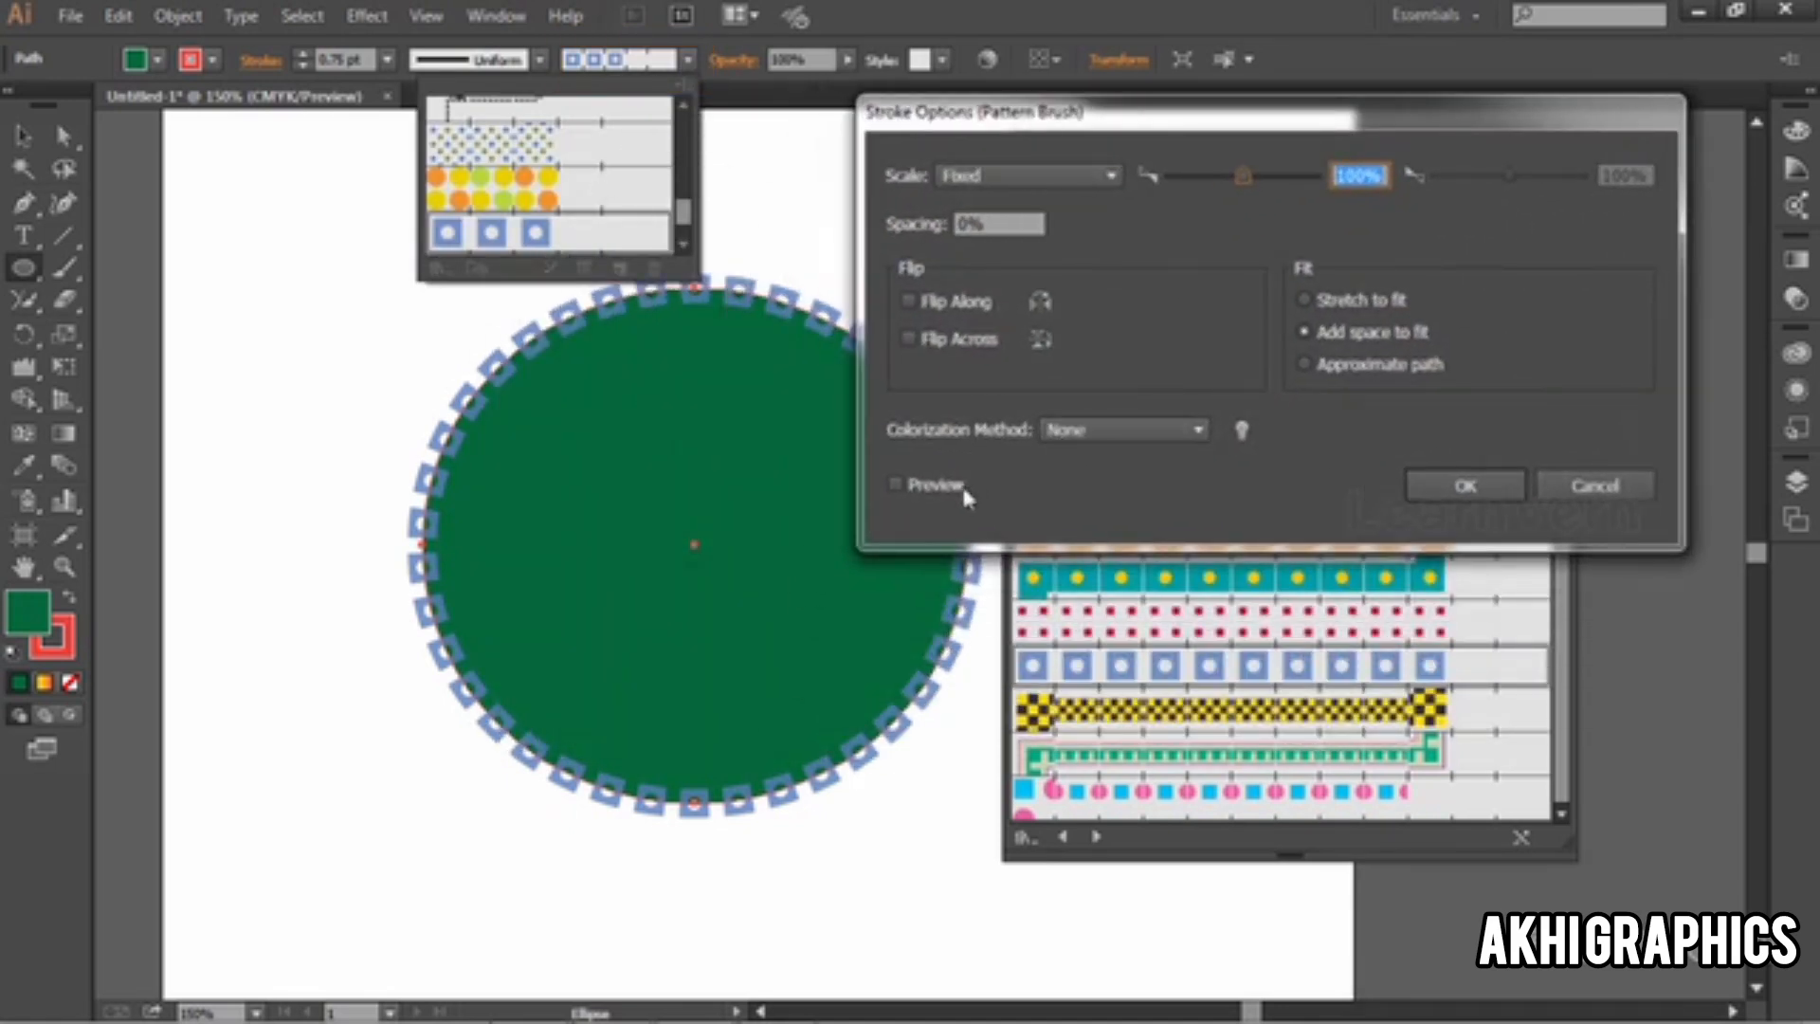
pyautogui.click(924, 484)
pyautogui.click(1081, 429)
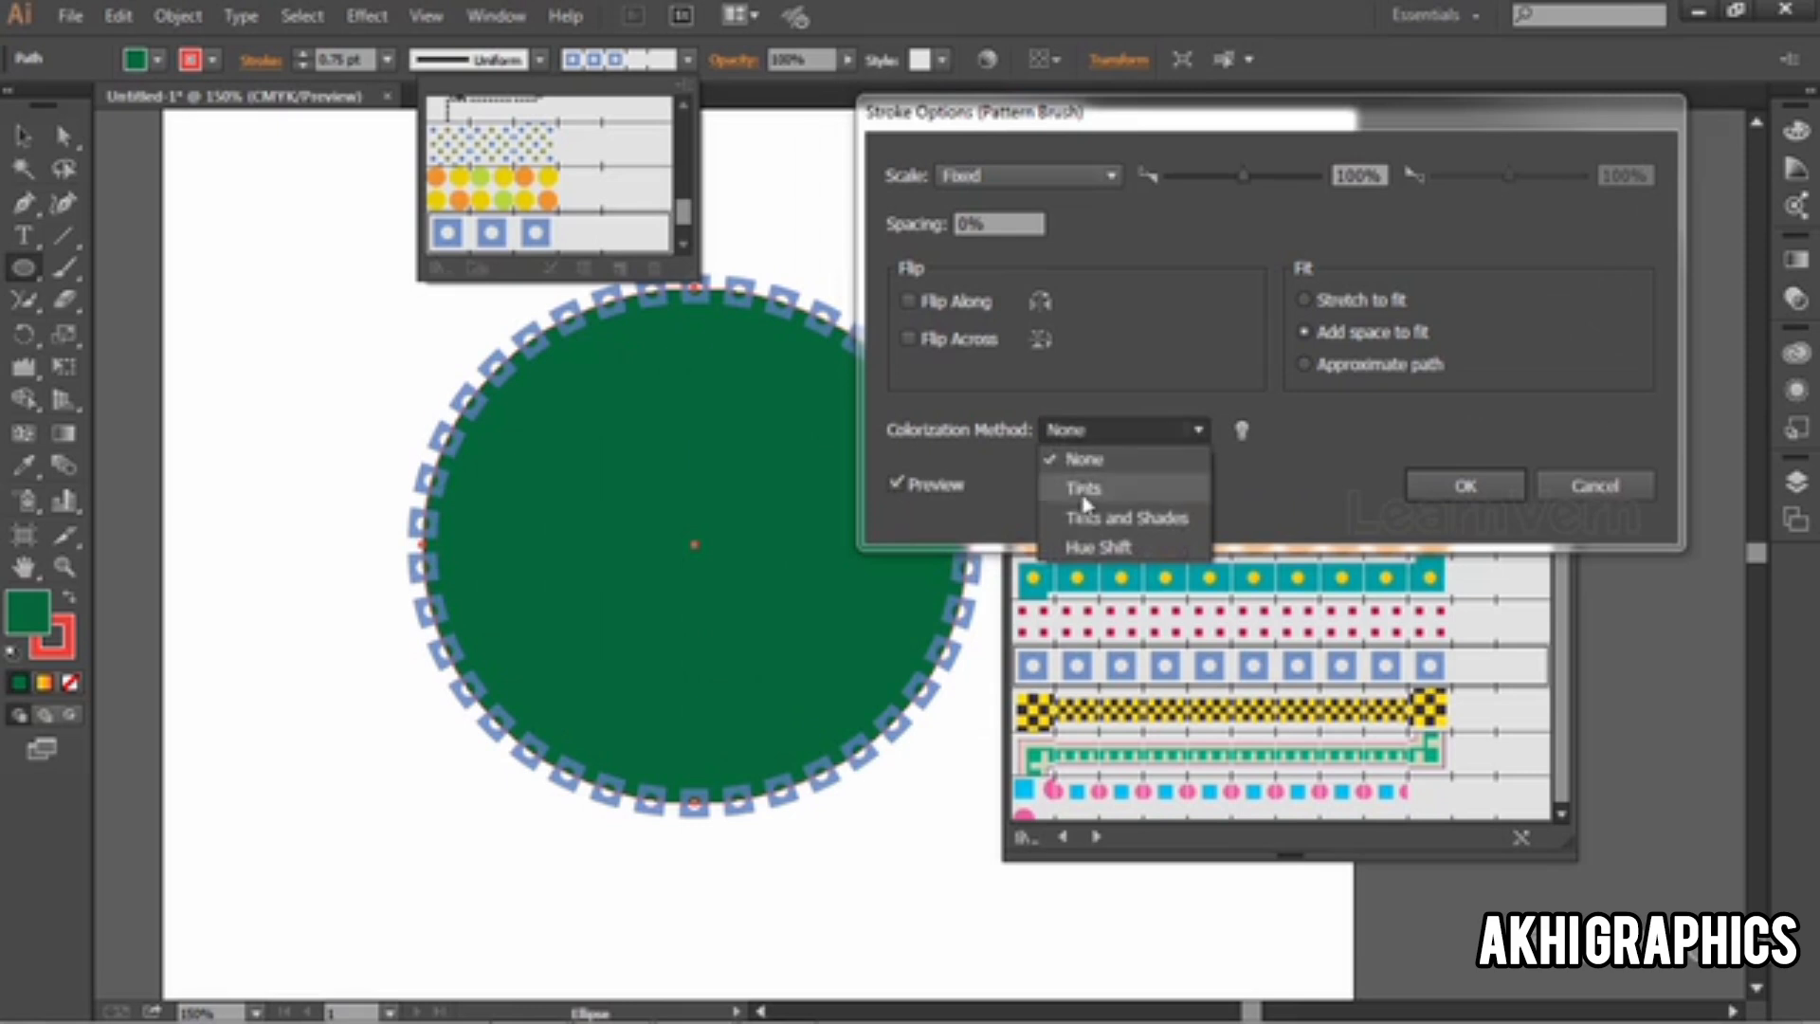
pyautogui.click(1082, 493)
pyautogui.click(1079, 436)
pyautogui.click(1090, 514)
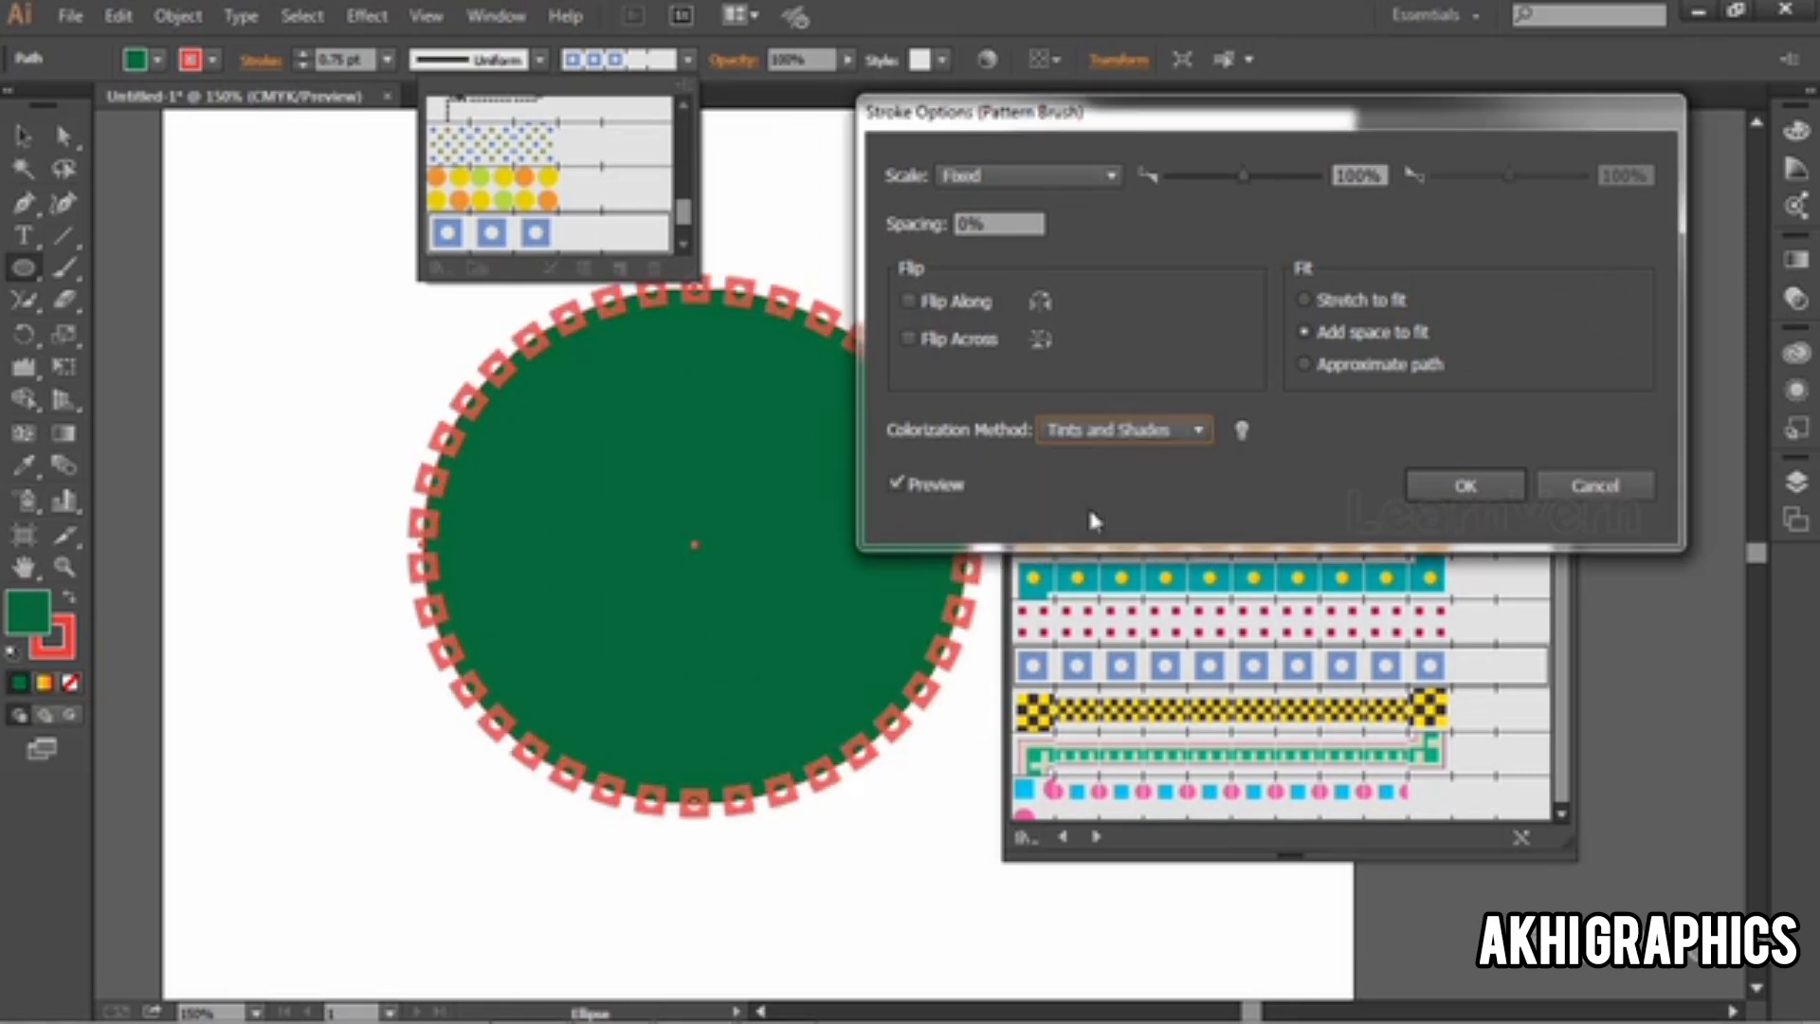
pyautogui.click(1465, 485)
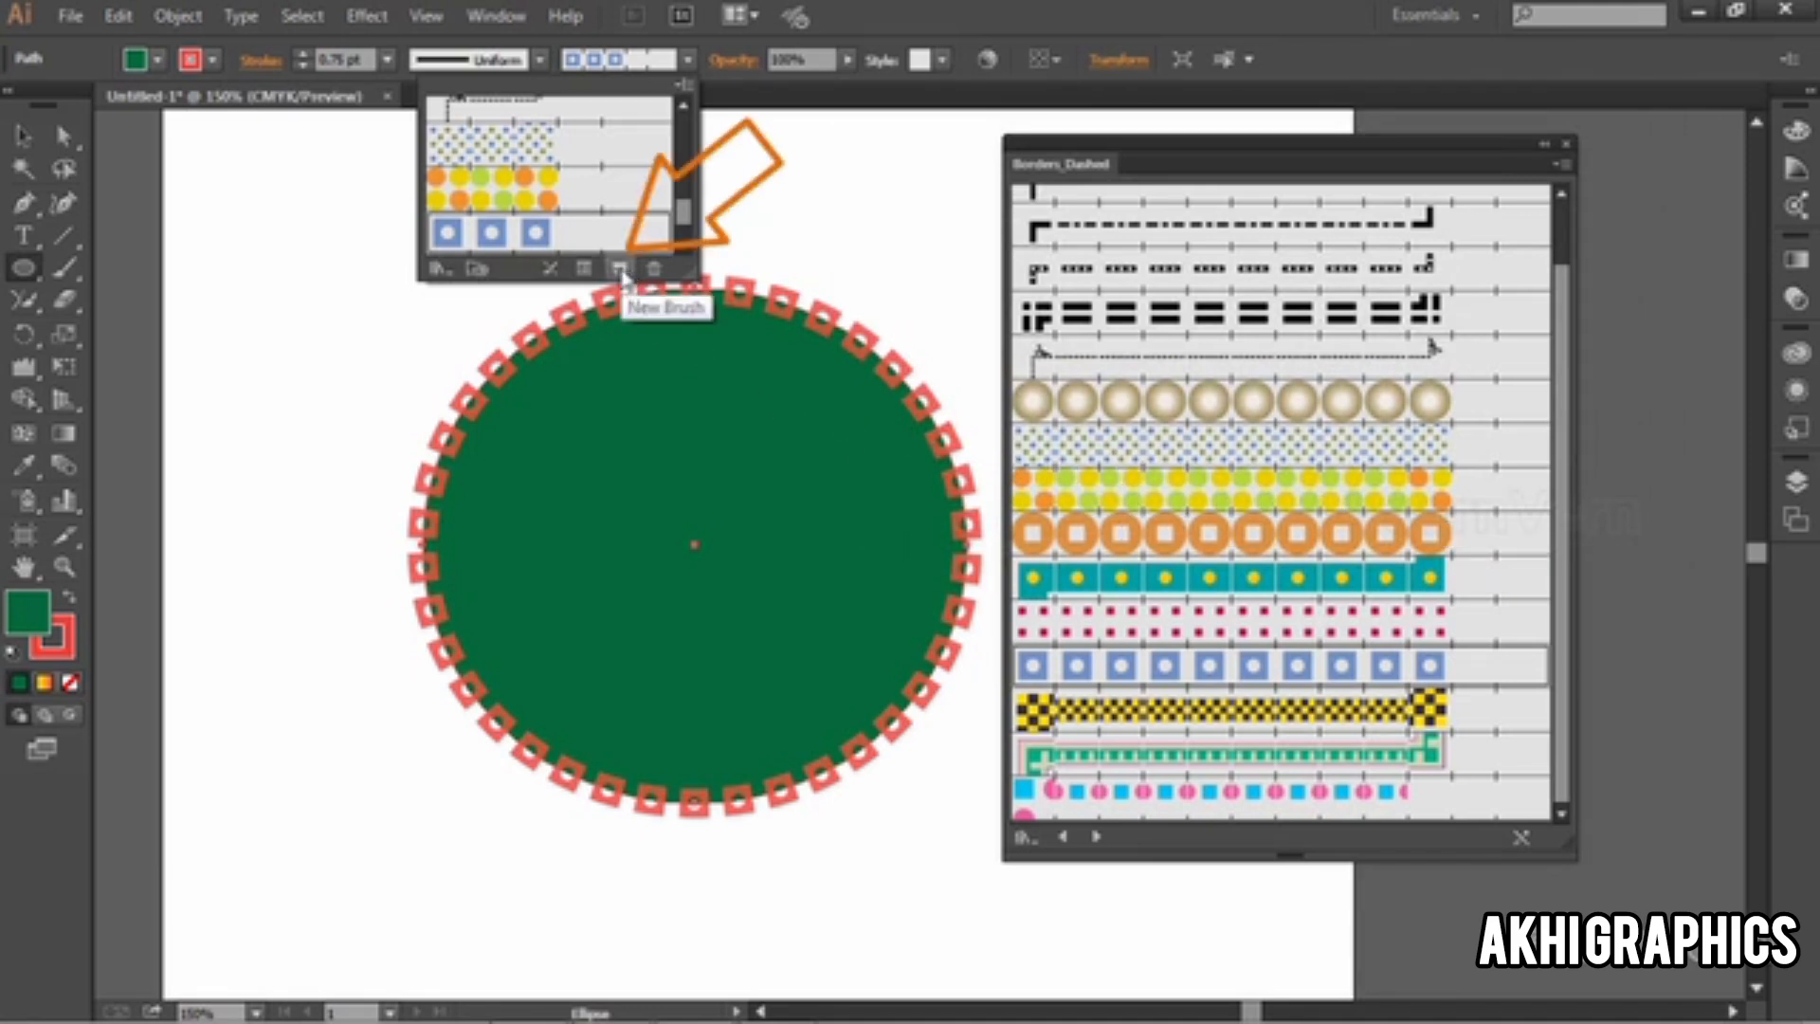
# Step: Create a new pattern brush from the green ellipse with the default pattern brush options
pyautogui.click(620, 270)
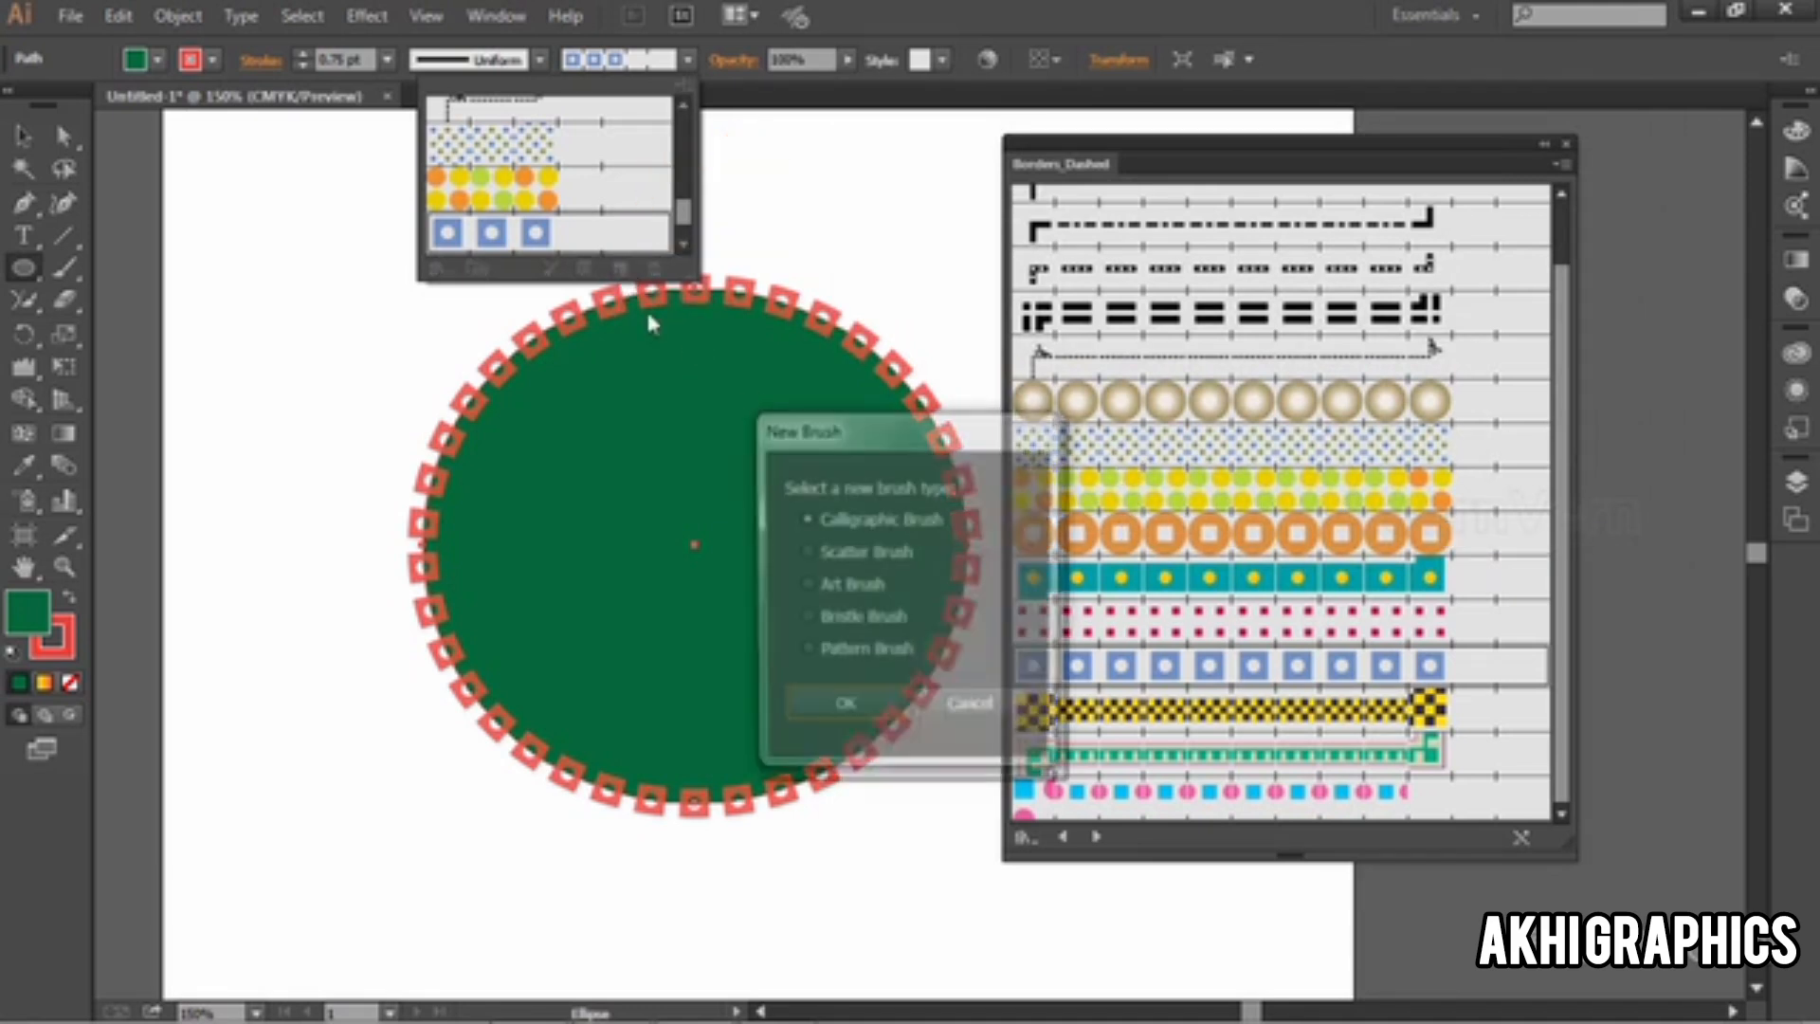
pyautogui.click(823, 658)
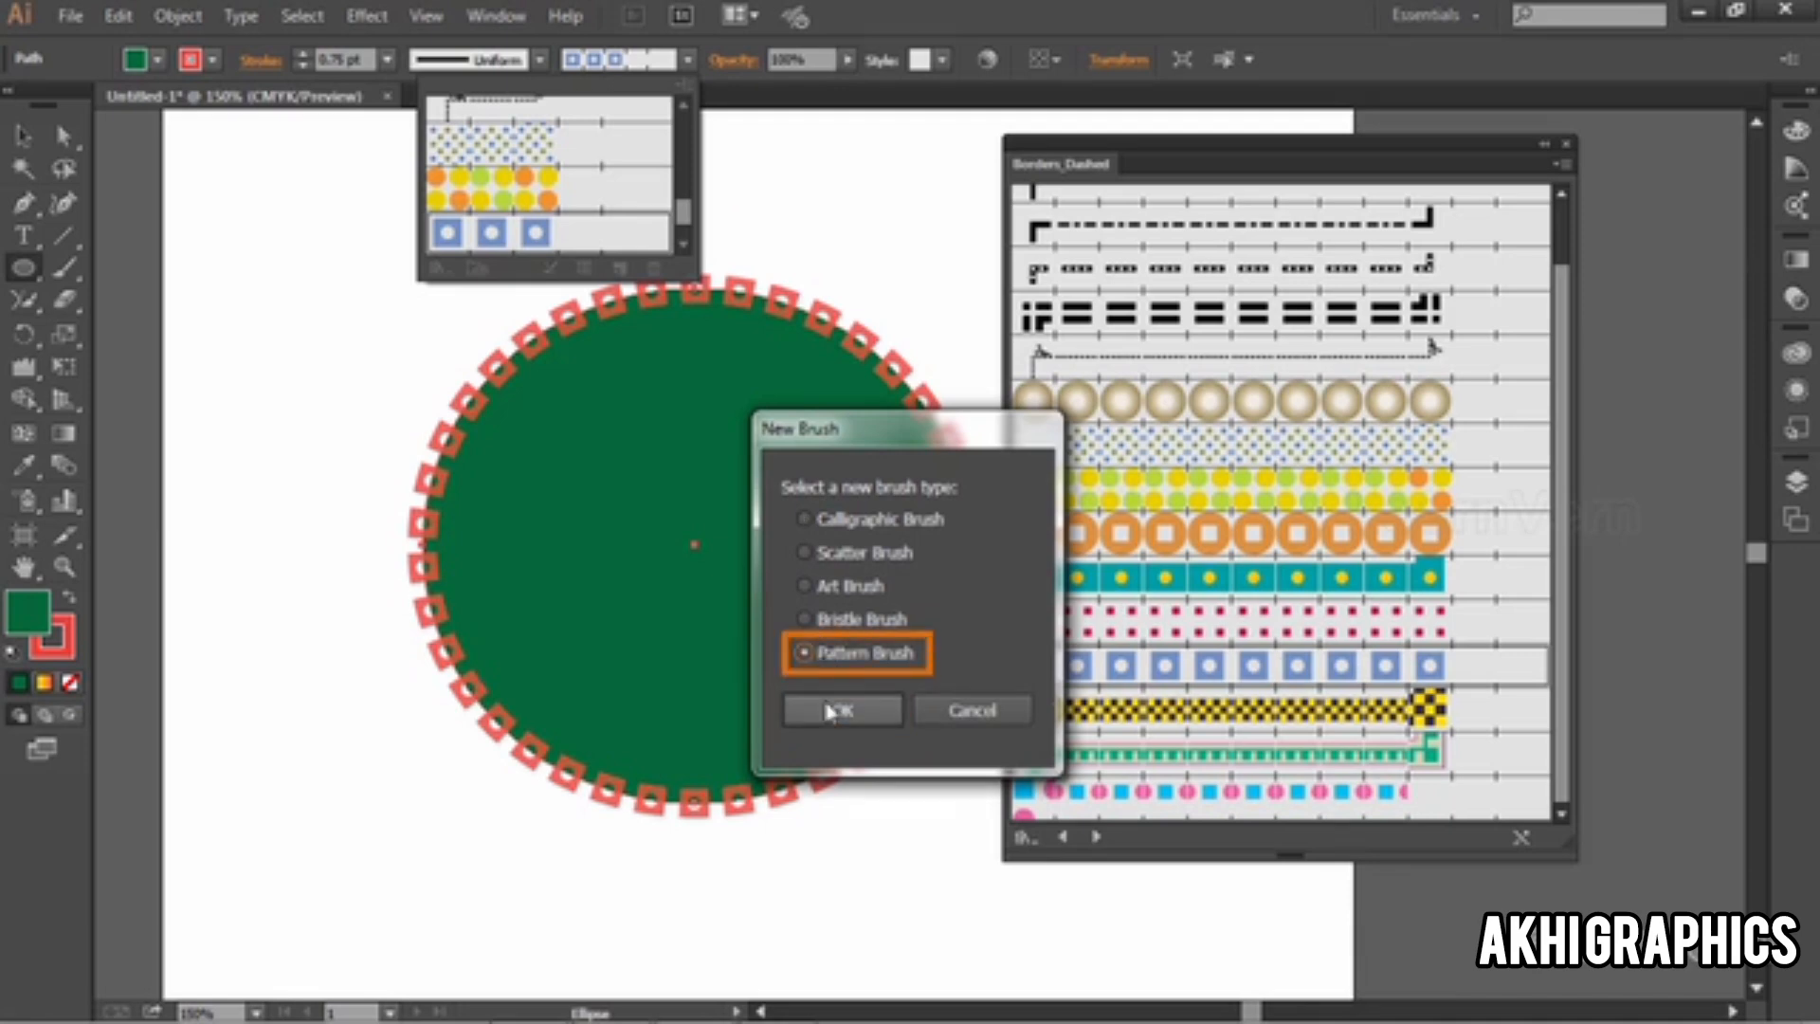
pyautogui.click(825, 707)
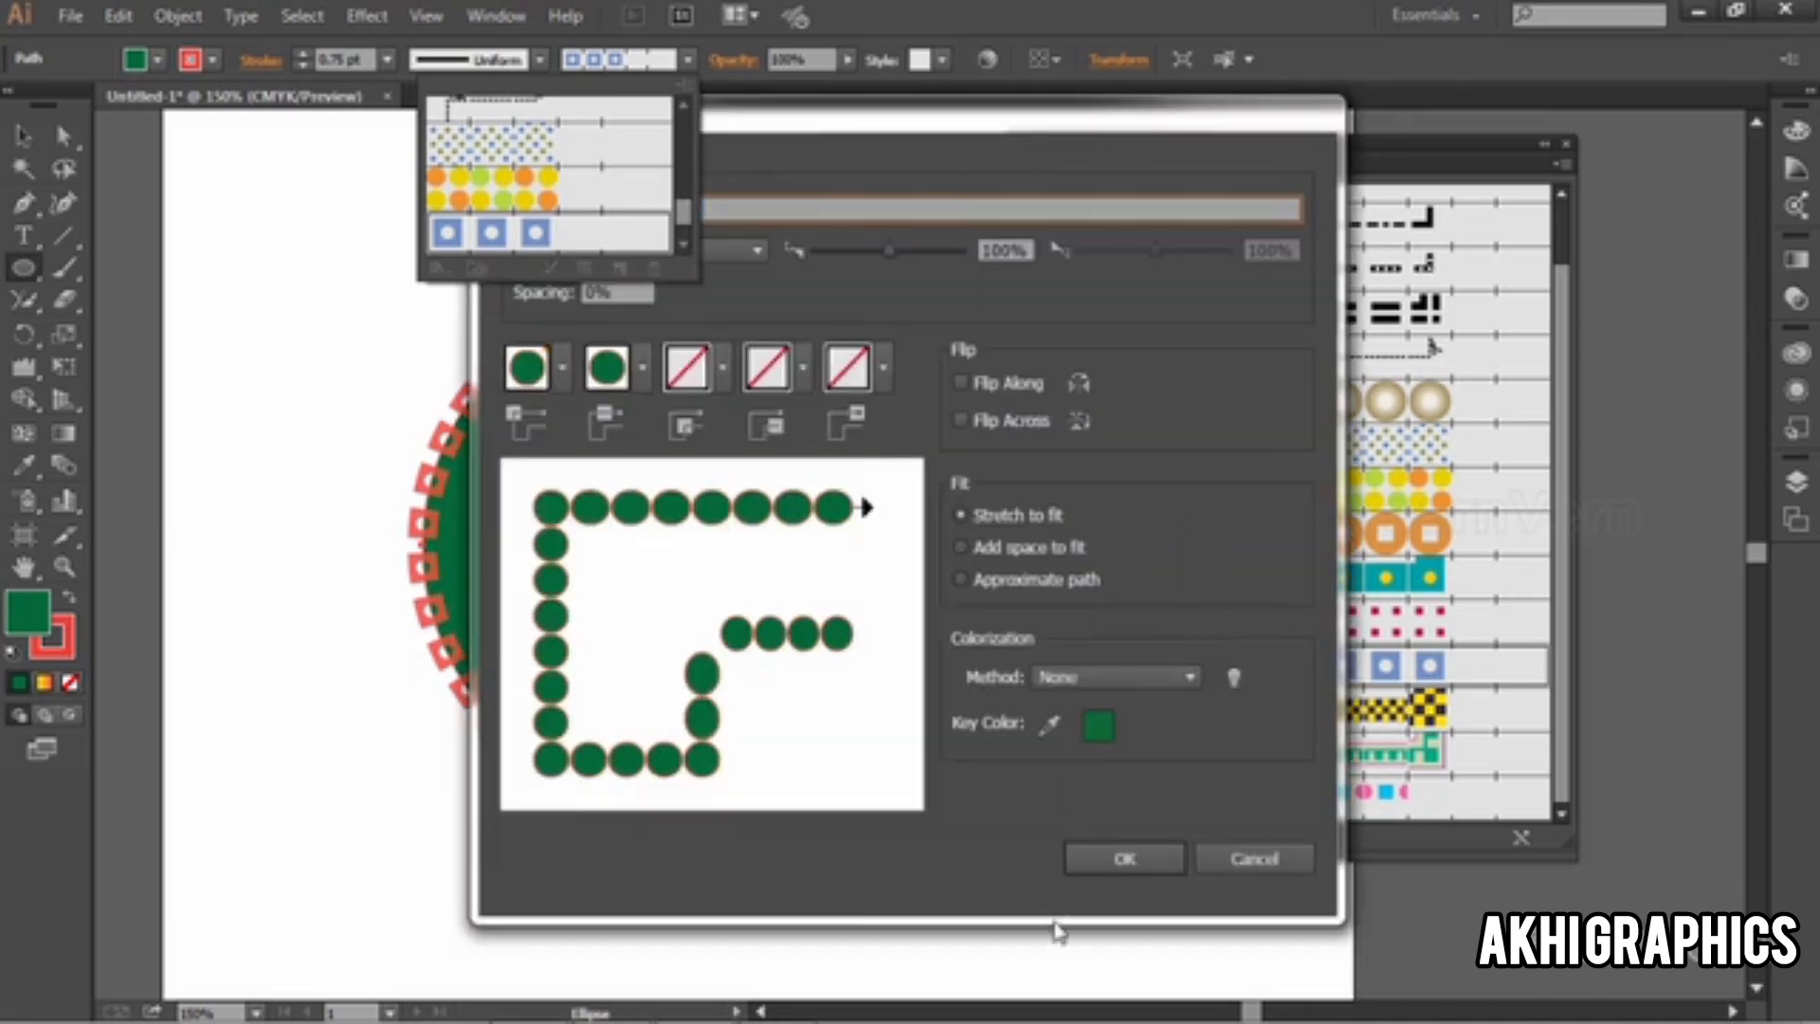
pyautogui.click(1124, 858)
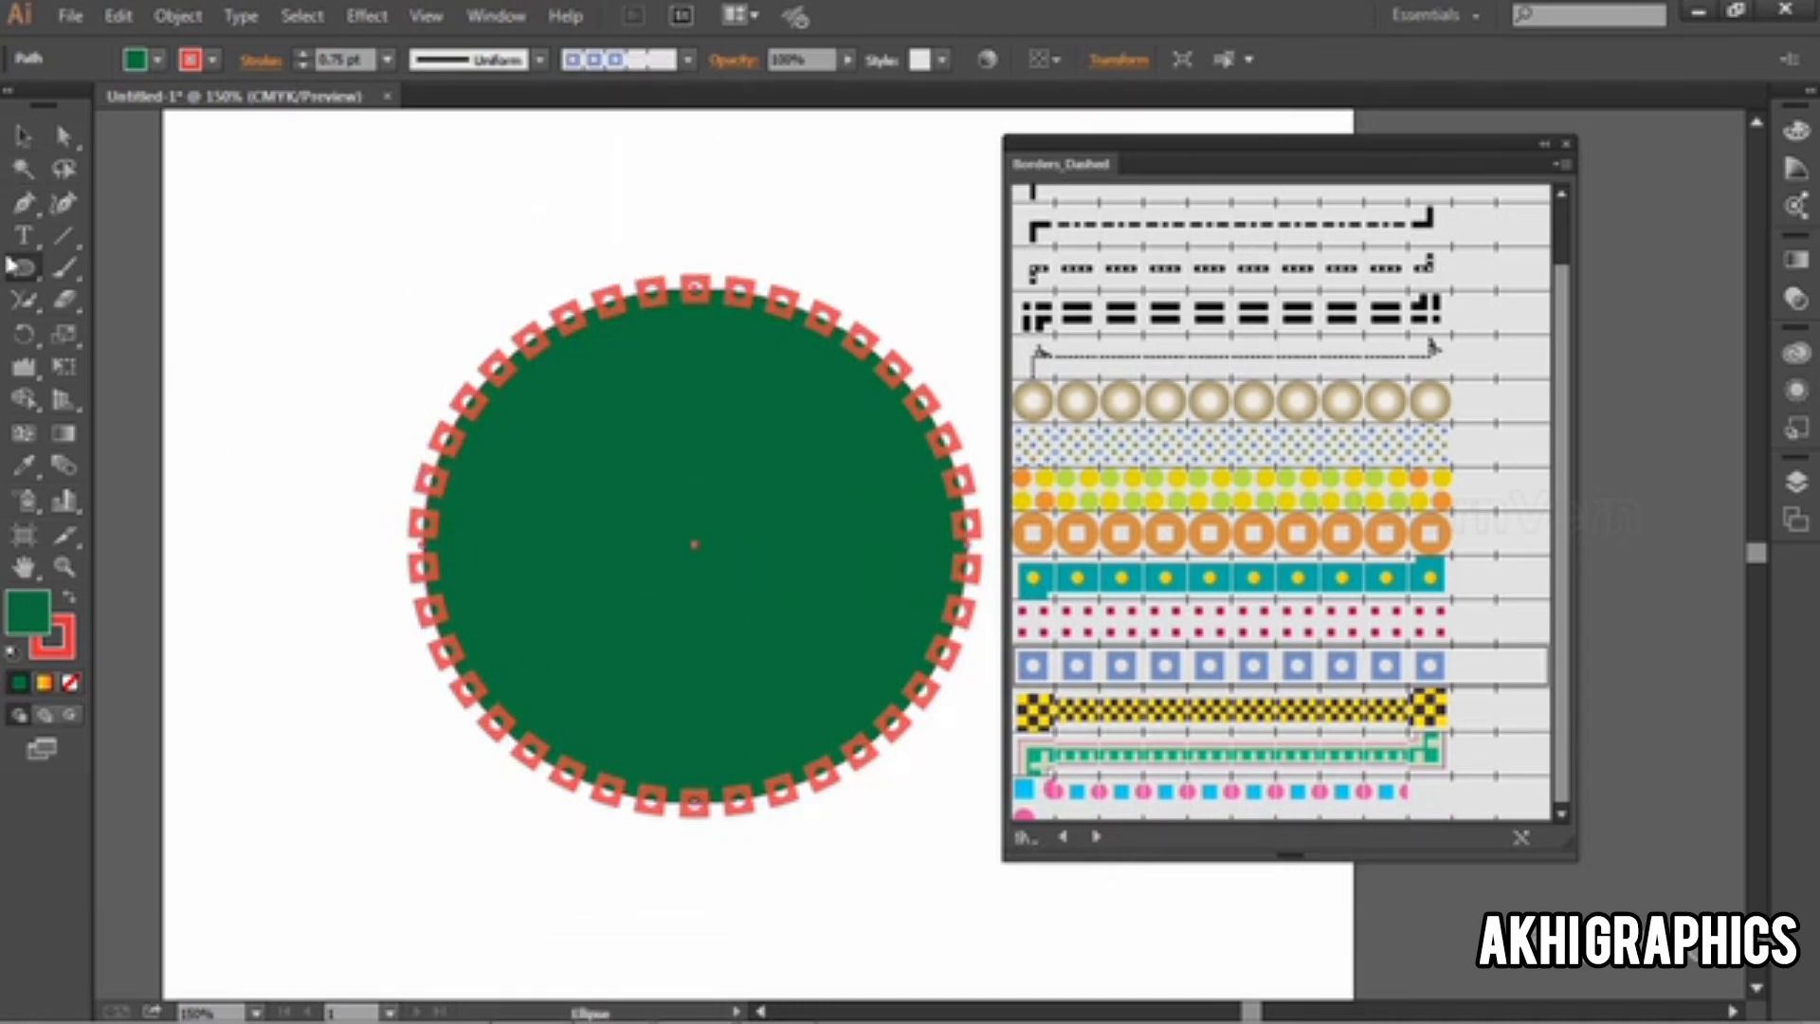
# Step: Move the ellipse up and to the left, then load the Borders_Decorative brush library and deselect the ellipse
pyautogui.click(23, 136)
pyautogui.moveTo(821, 630); pyautogui.dragTo(739, 595)
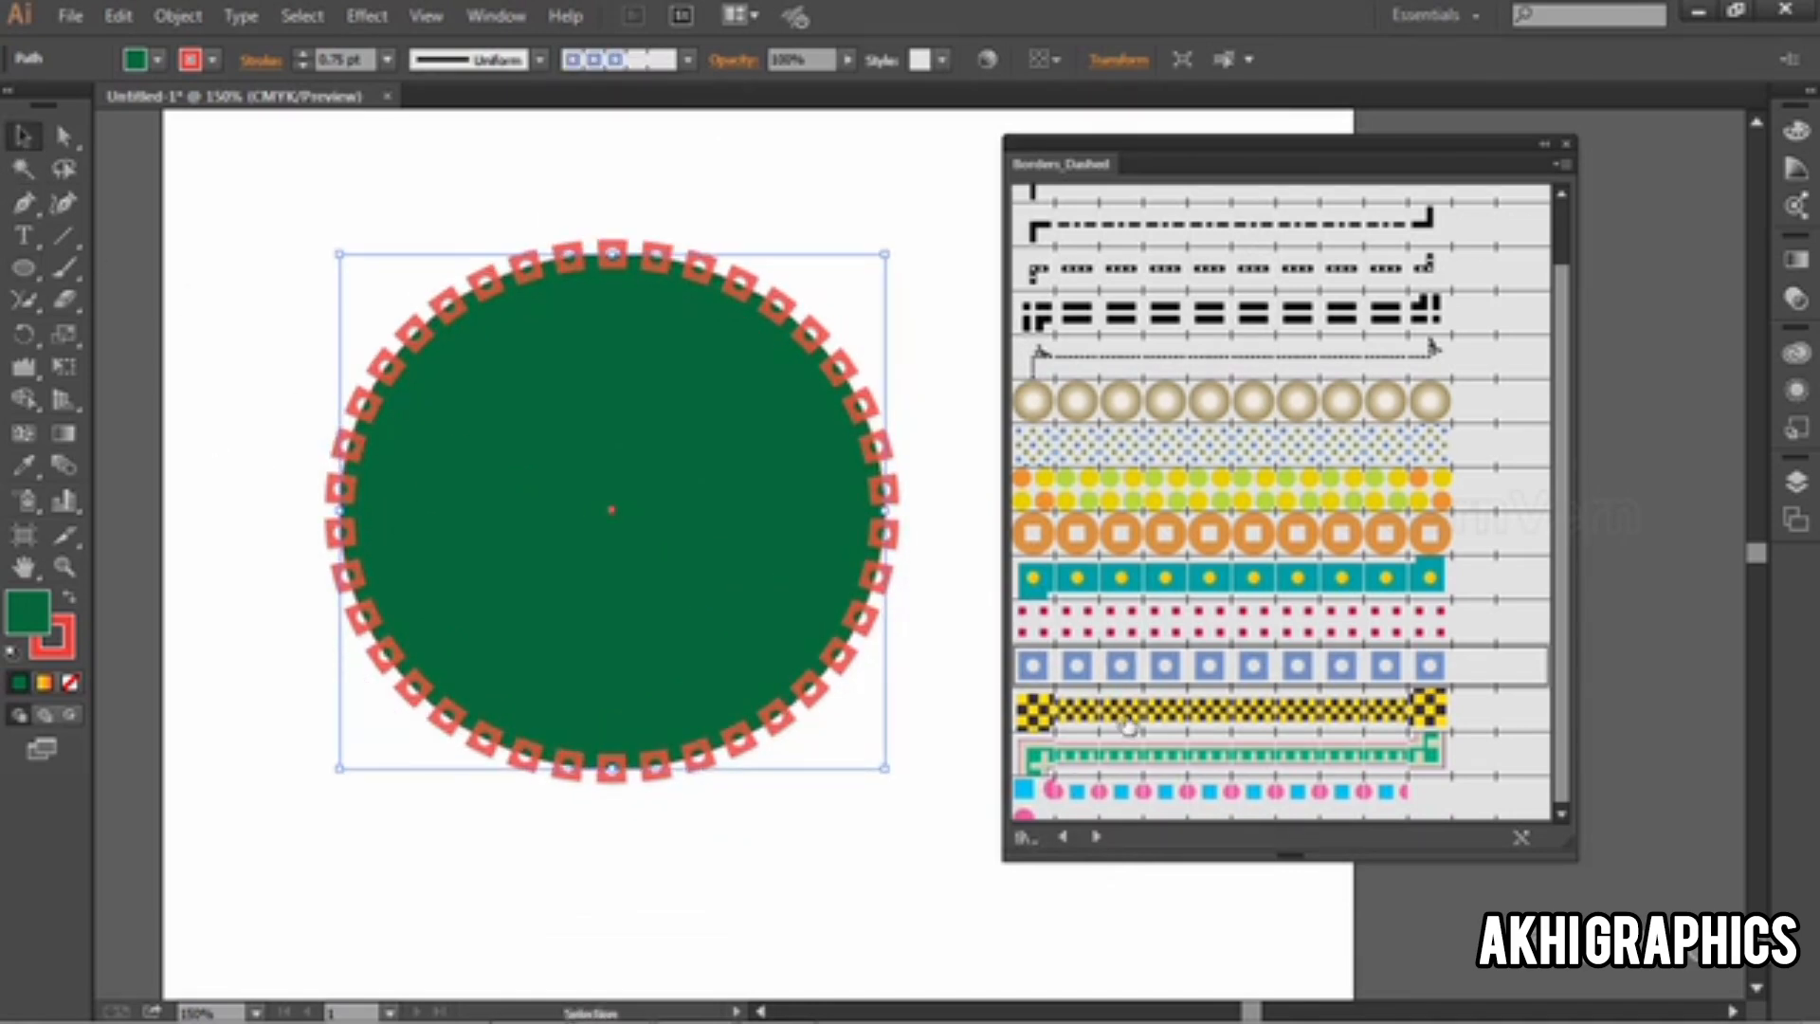
pyautogui.click(1098, 837)
pyautogui.scroll(-1, 1131, 758)
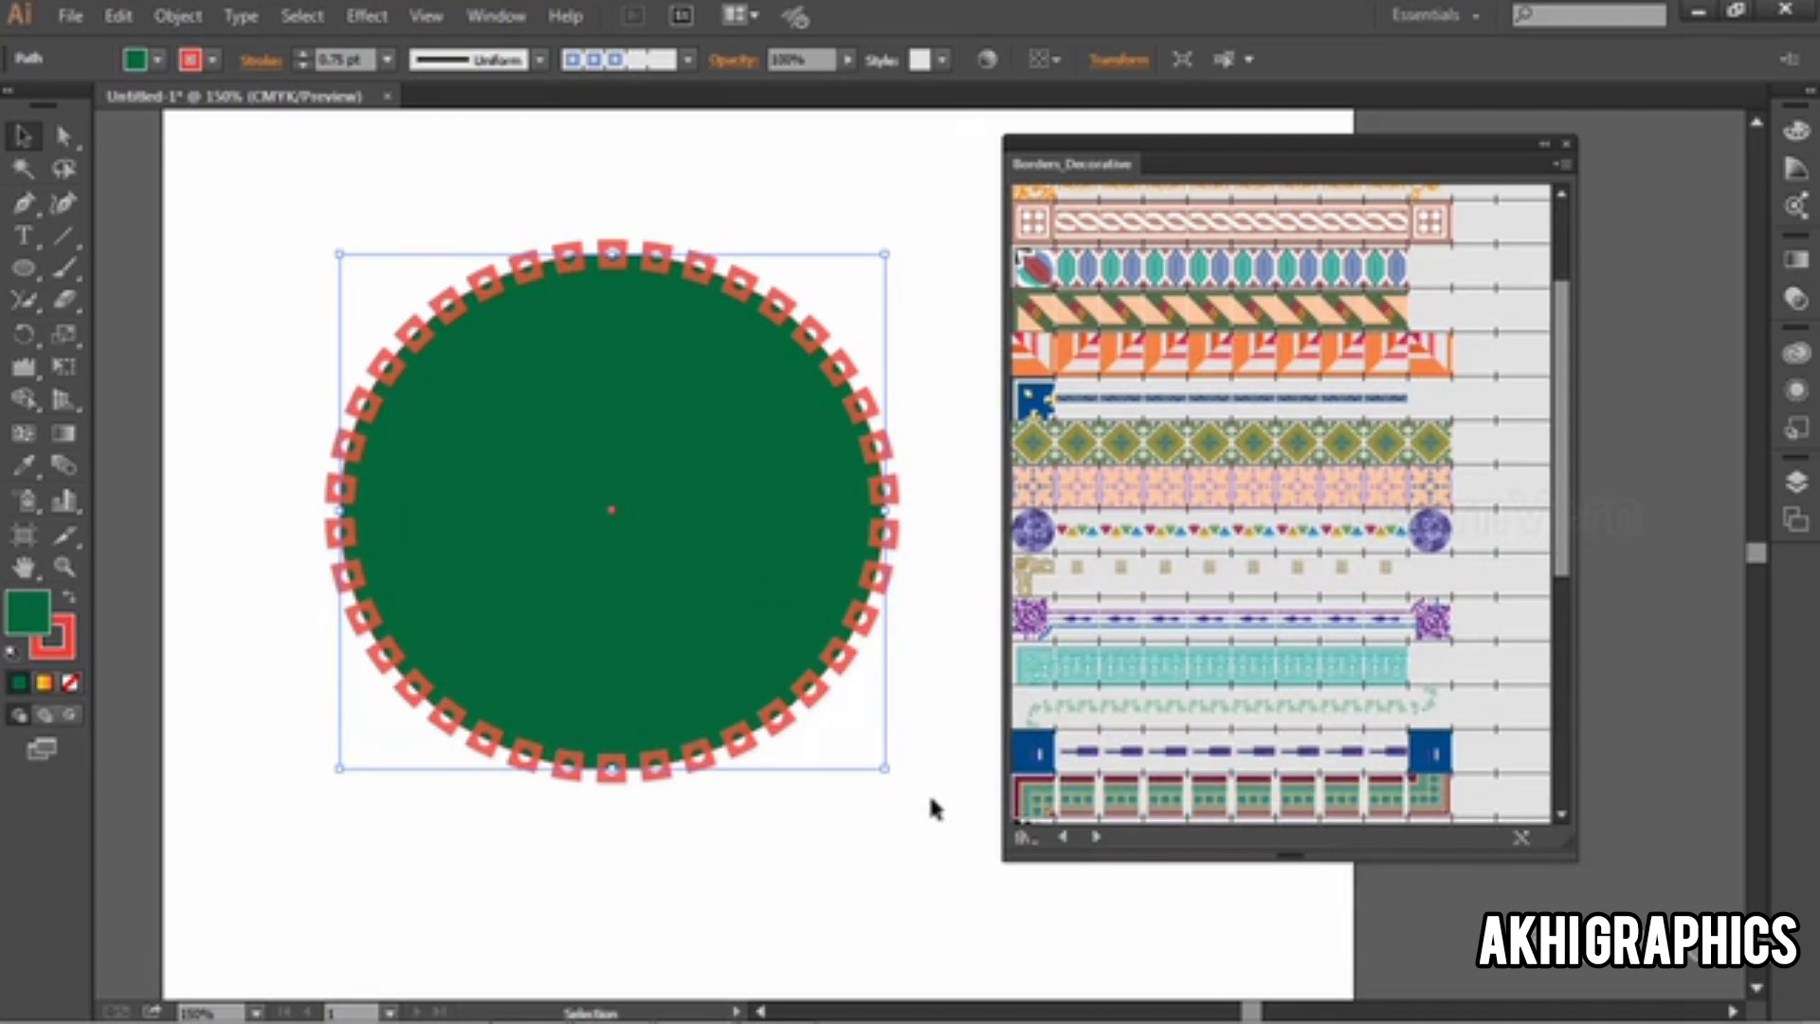
pyautogui.click(934, 807)
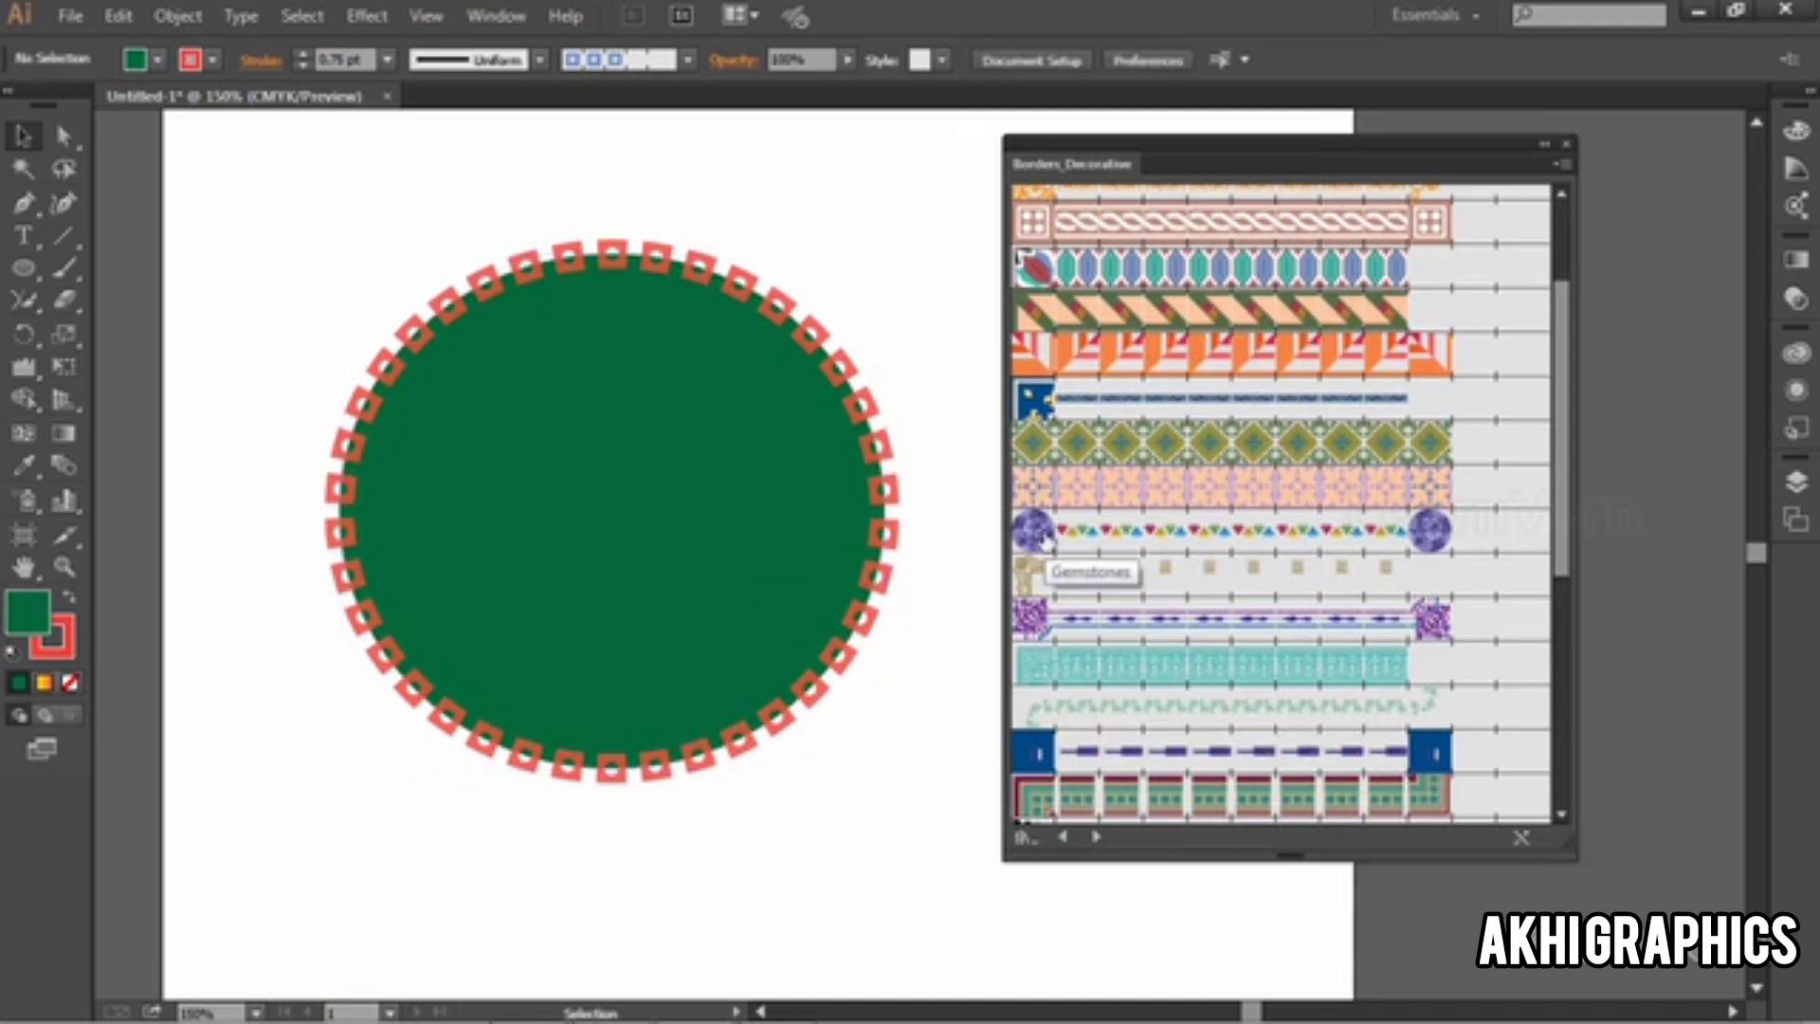
# Step: Place the Gemstones brush artwork on the artboard, ungroup it and pull its pieces apart
pyautogui.moveTo(1042, 545); pyautogui.dragTo(682, 895)
pyautogui.rightClick(469, 858)
pyautogui.click(524, 733)
pyautogui.click(517, 798)
pyautogui.moveTo(349, 842); pyautogui.dragTo(872, 483)
pyautogui.moveTo(716, 543); pyautogui.dragTo(764, 510)
pyautogui.click(804, 211)
pyautogui.click(668, 560)
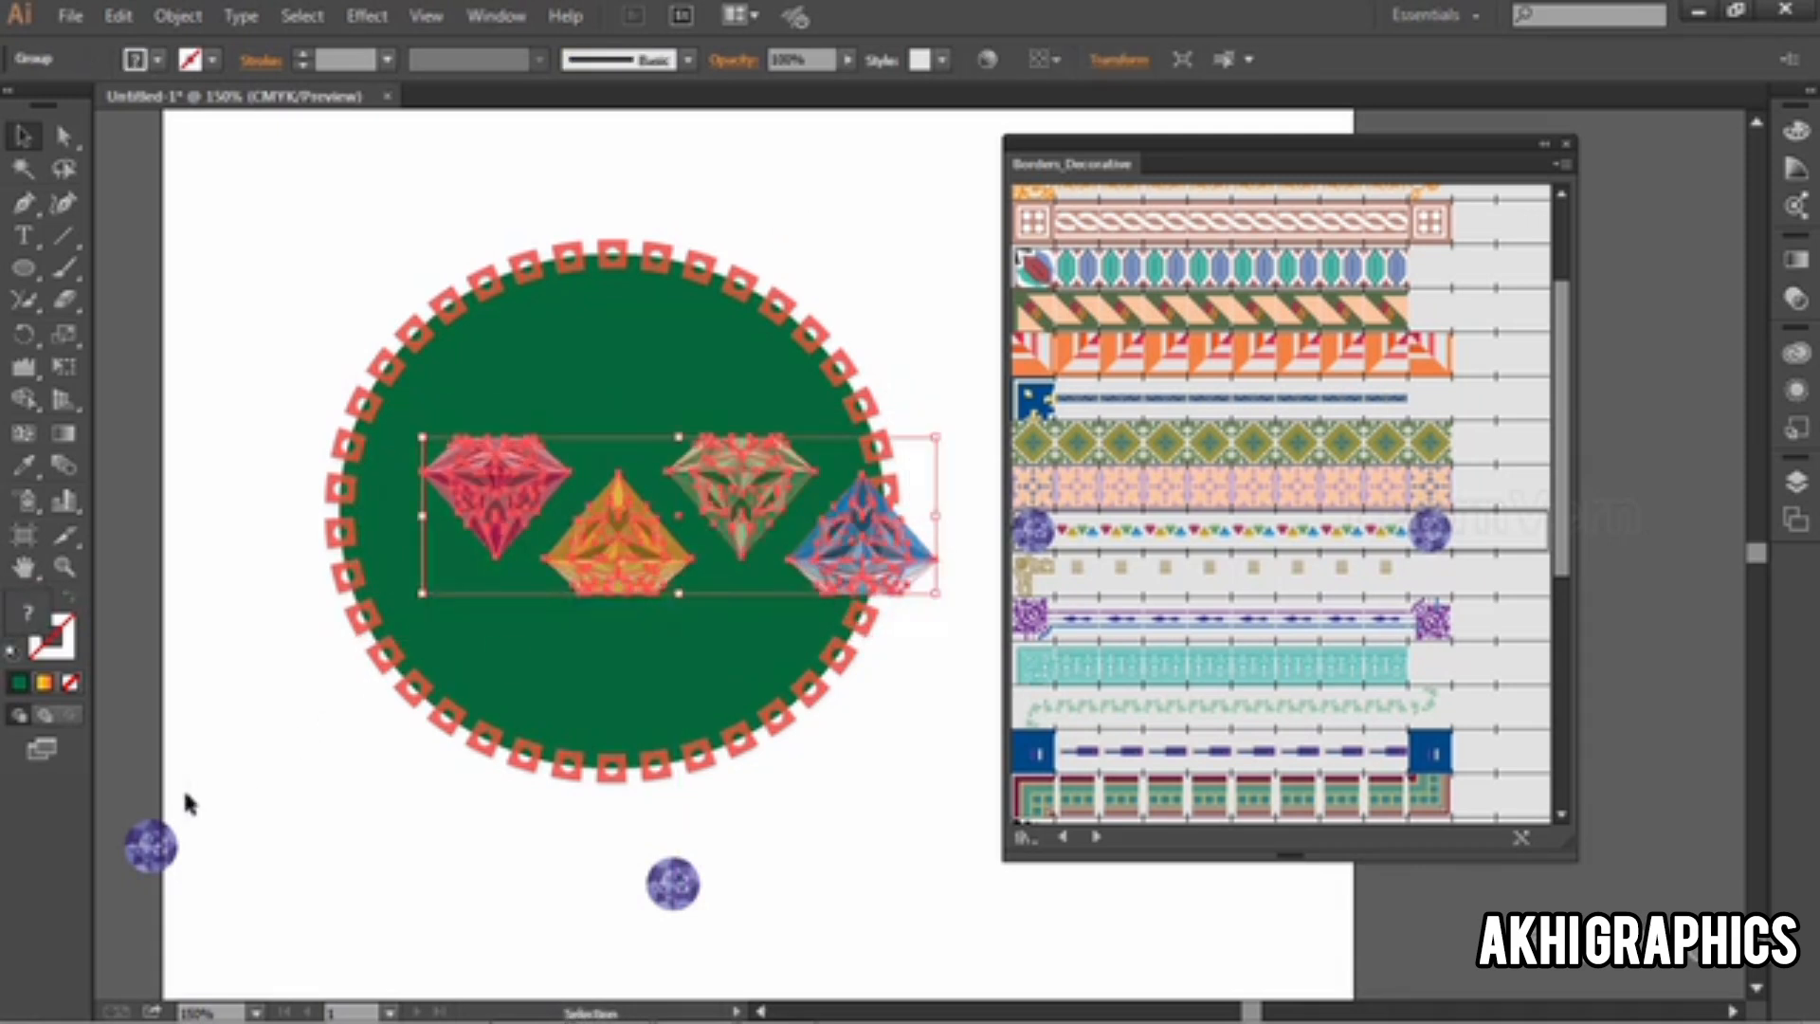
# Step: Move the stray round purple gem onto the artboard and delete the row of four coloured diamonds
pyautogui.moveTo(150, 845); pyautogui.dragTo(319, 864)
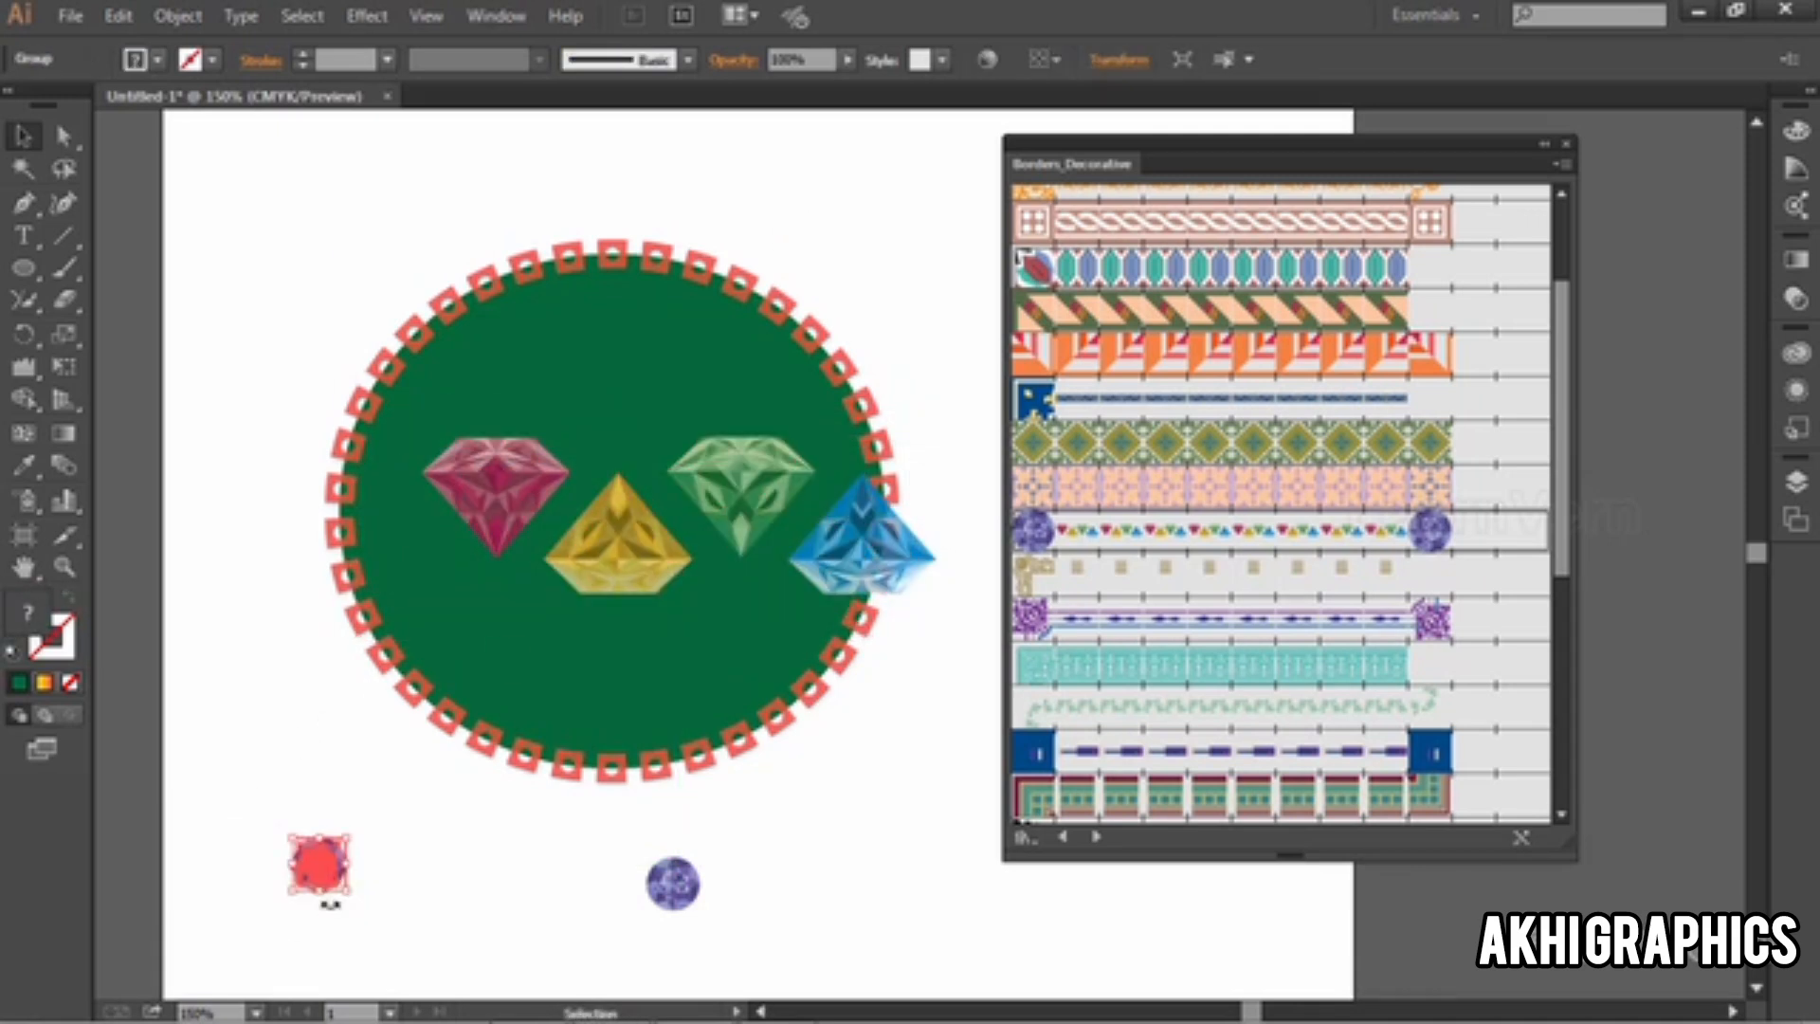
pyautogui.click(616, 529)
pyautogui.press('Delete')
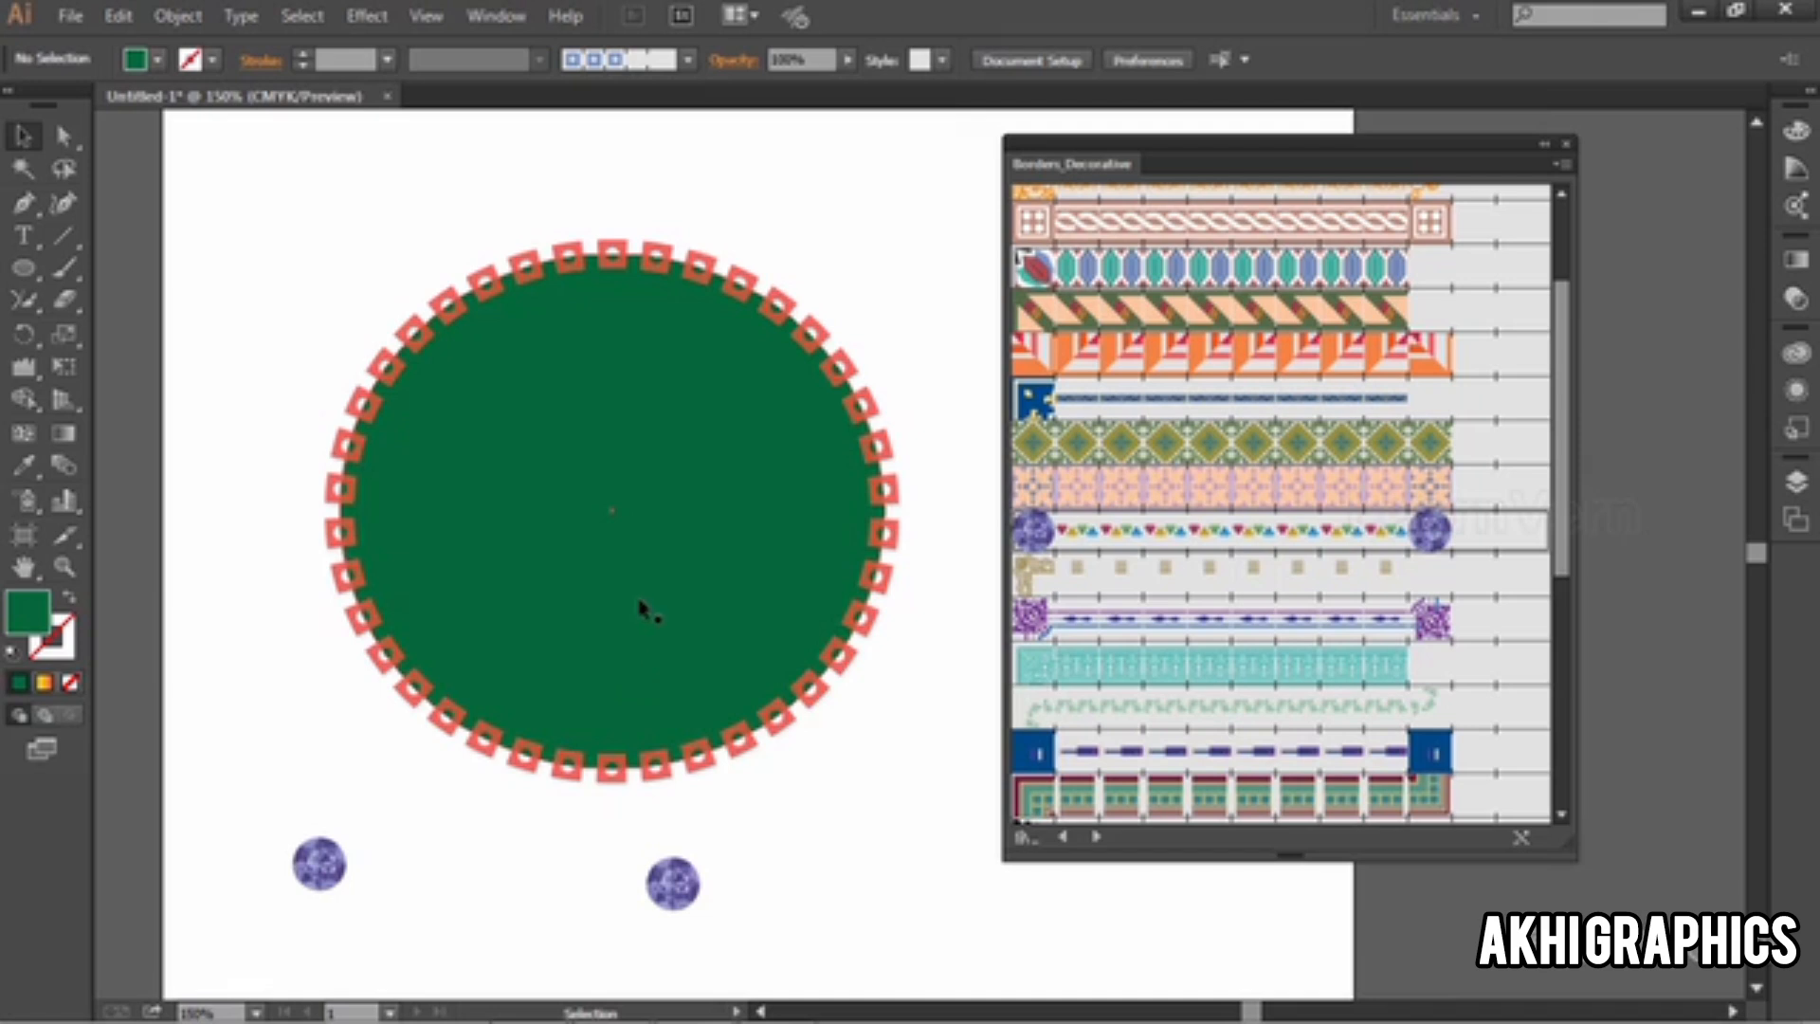
# Step: Bring the two round purple gems together beside the ellipse and delete the duplicate
pyautogui.moveTo(318, 861); pyautogui.dragTo(588, 546)
pyautogui.moveTo(869, 621); pyautogui.dragTo(467, 568)
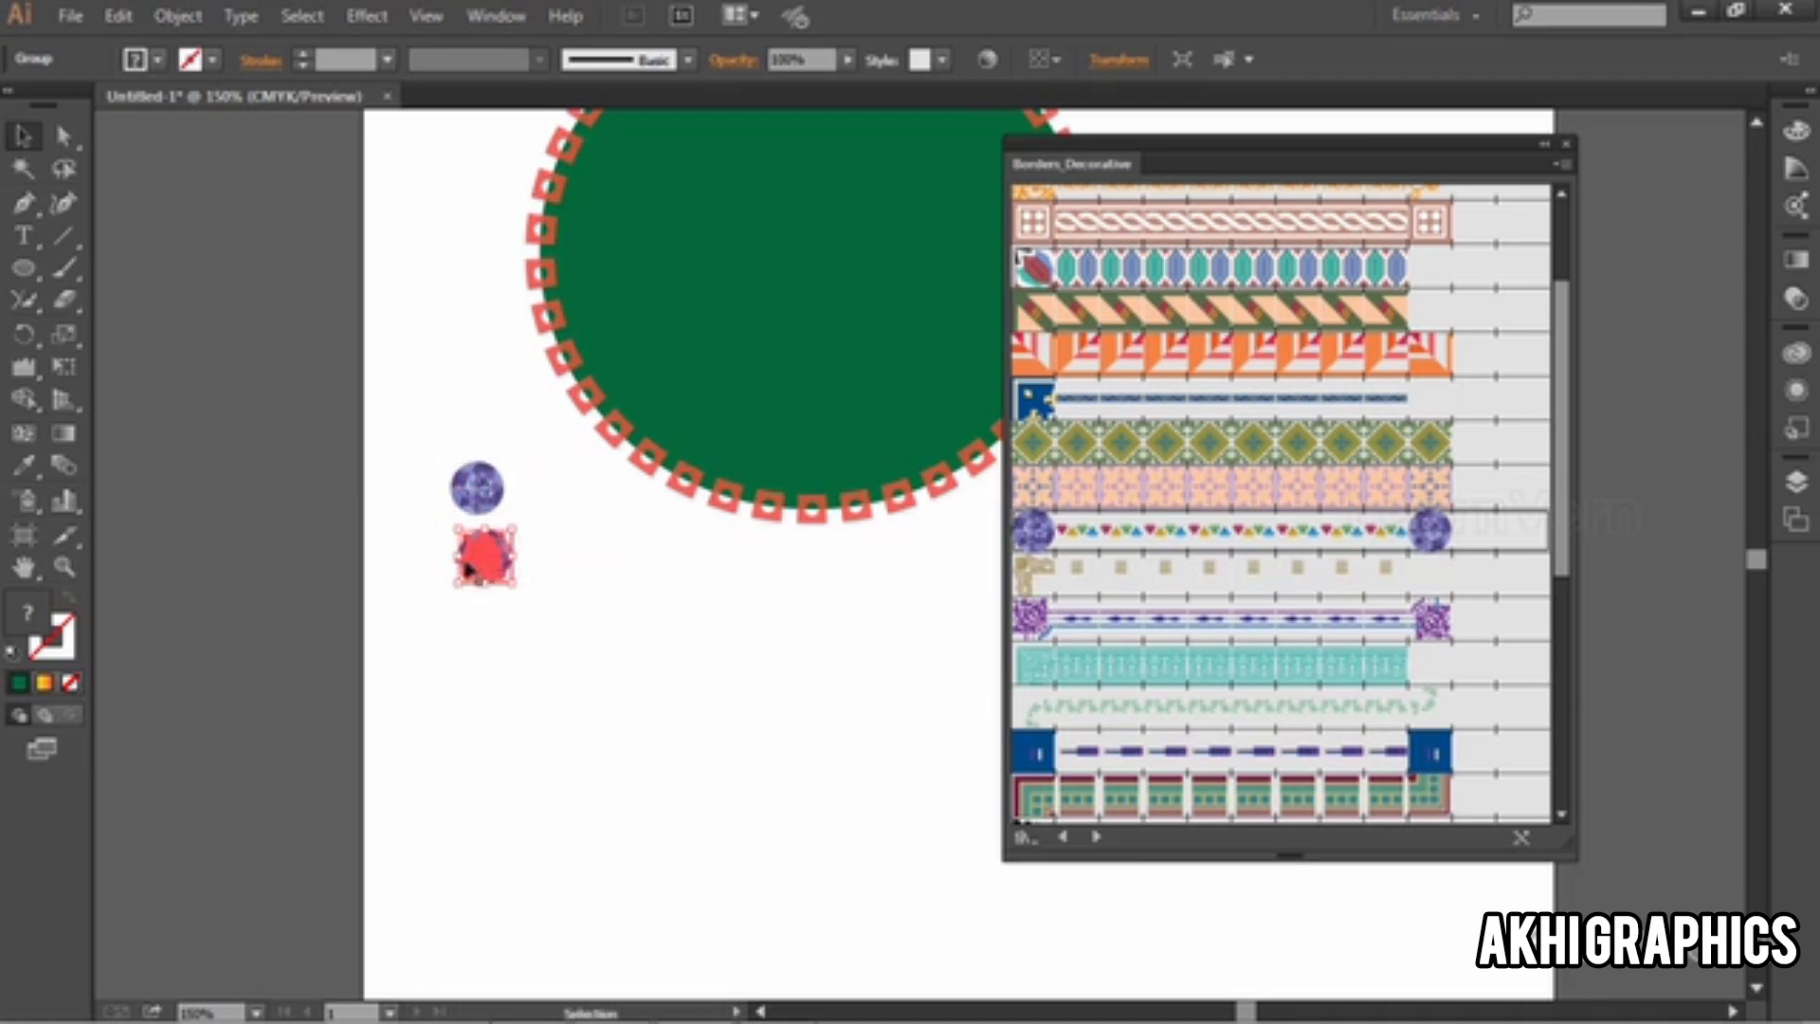
pyautogui.press('Delete')
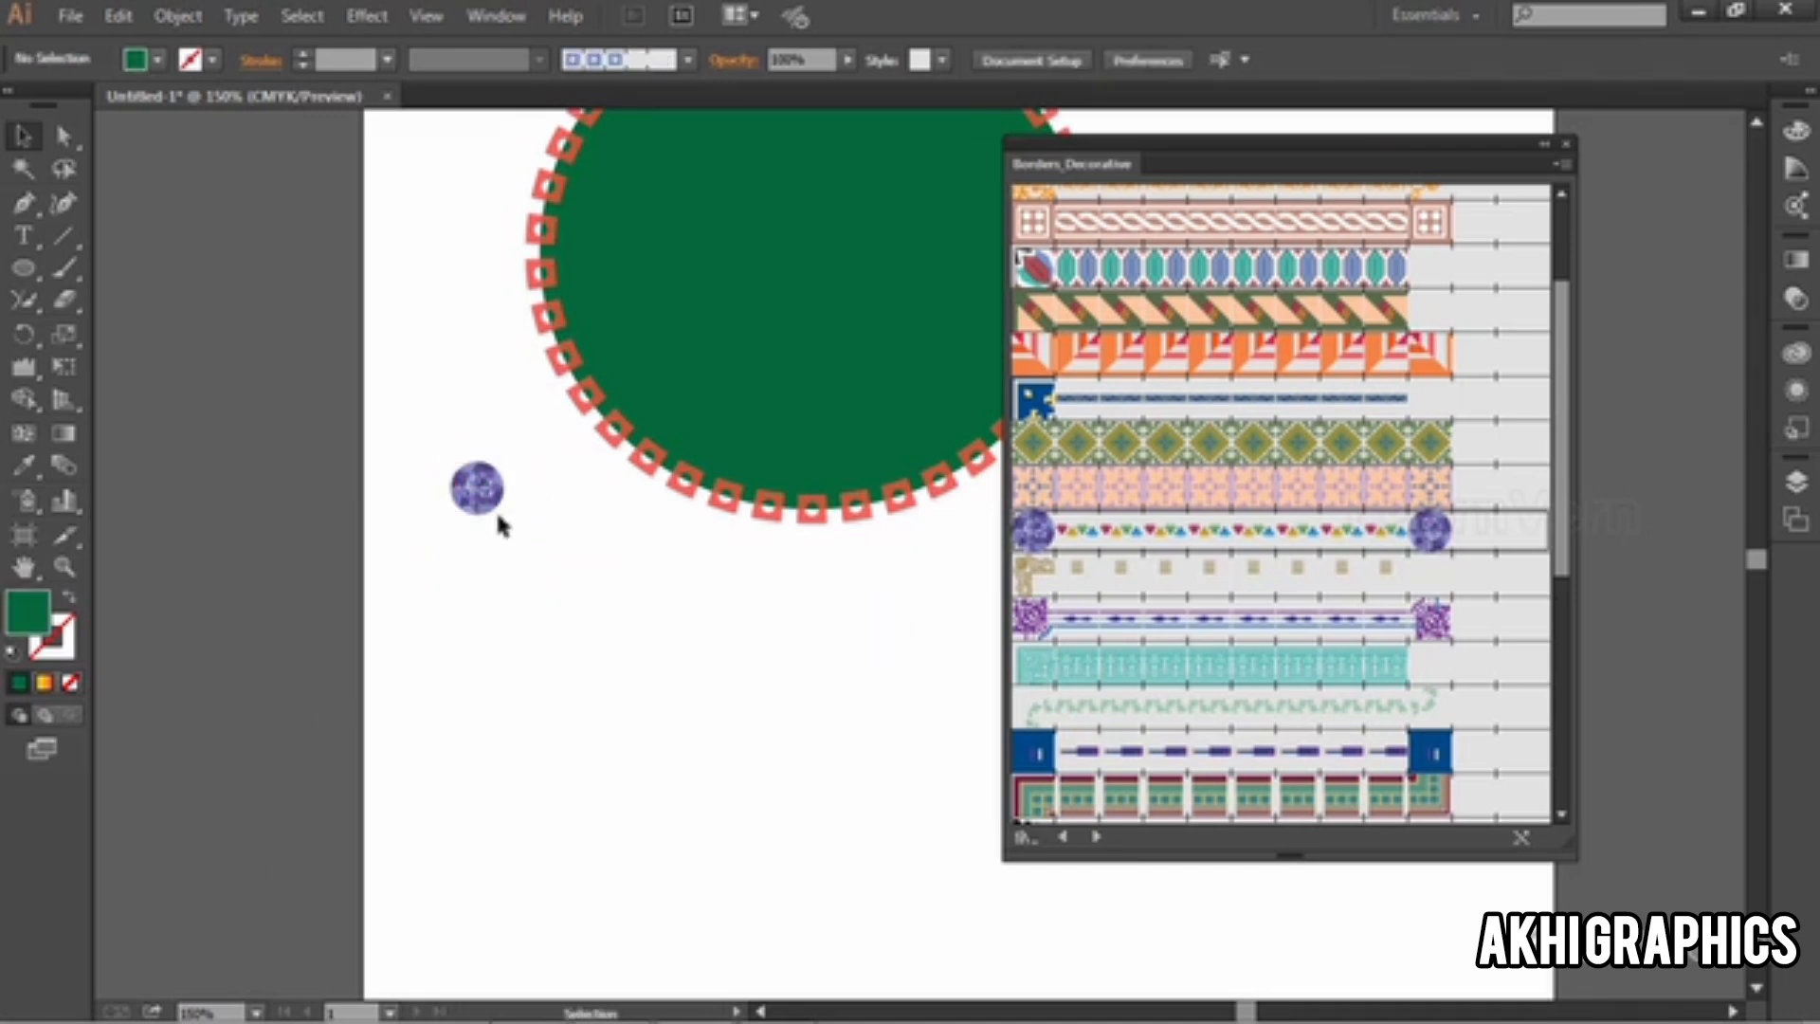
# Step: Create a new pattern brush from the remaining round purple gem with the default options
pyautogui.hotkey('ctrl', 'z')
pyautogui.click(628, 61)
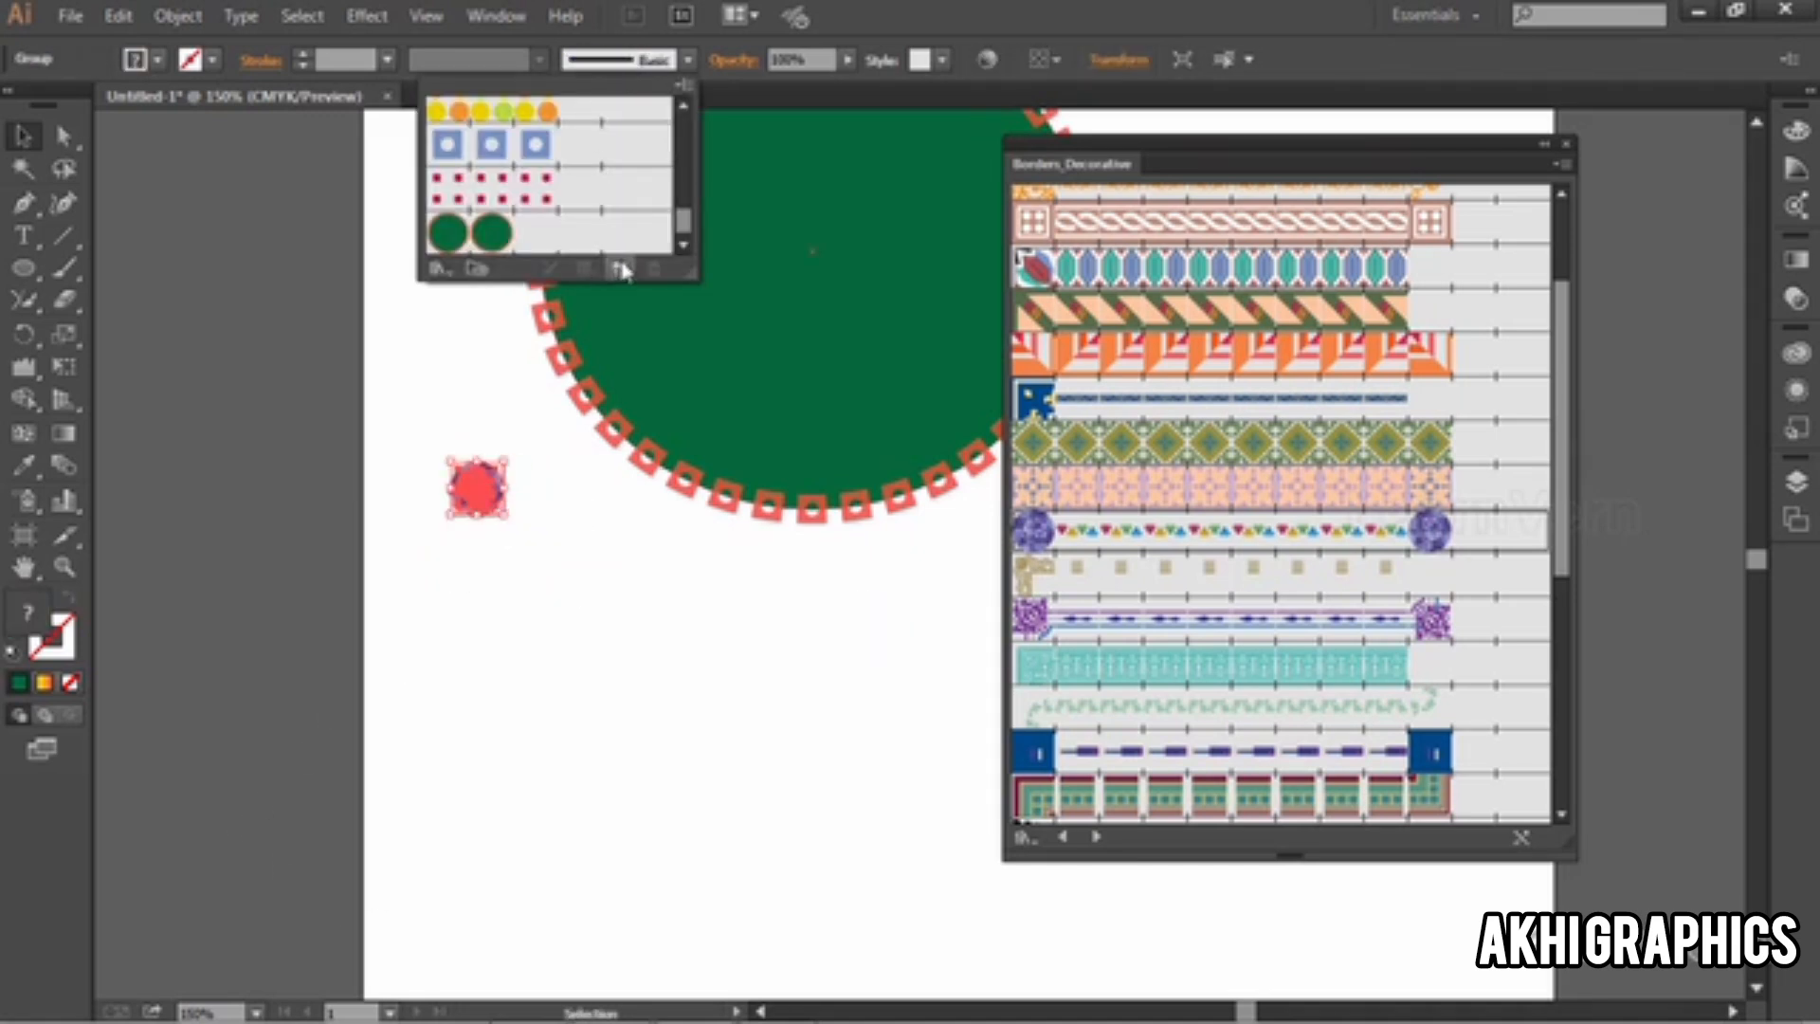
pyautogui.click(620, 270)
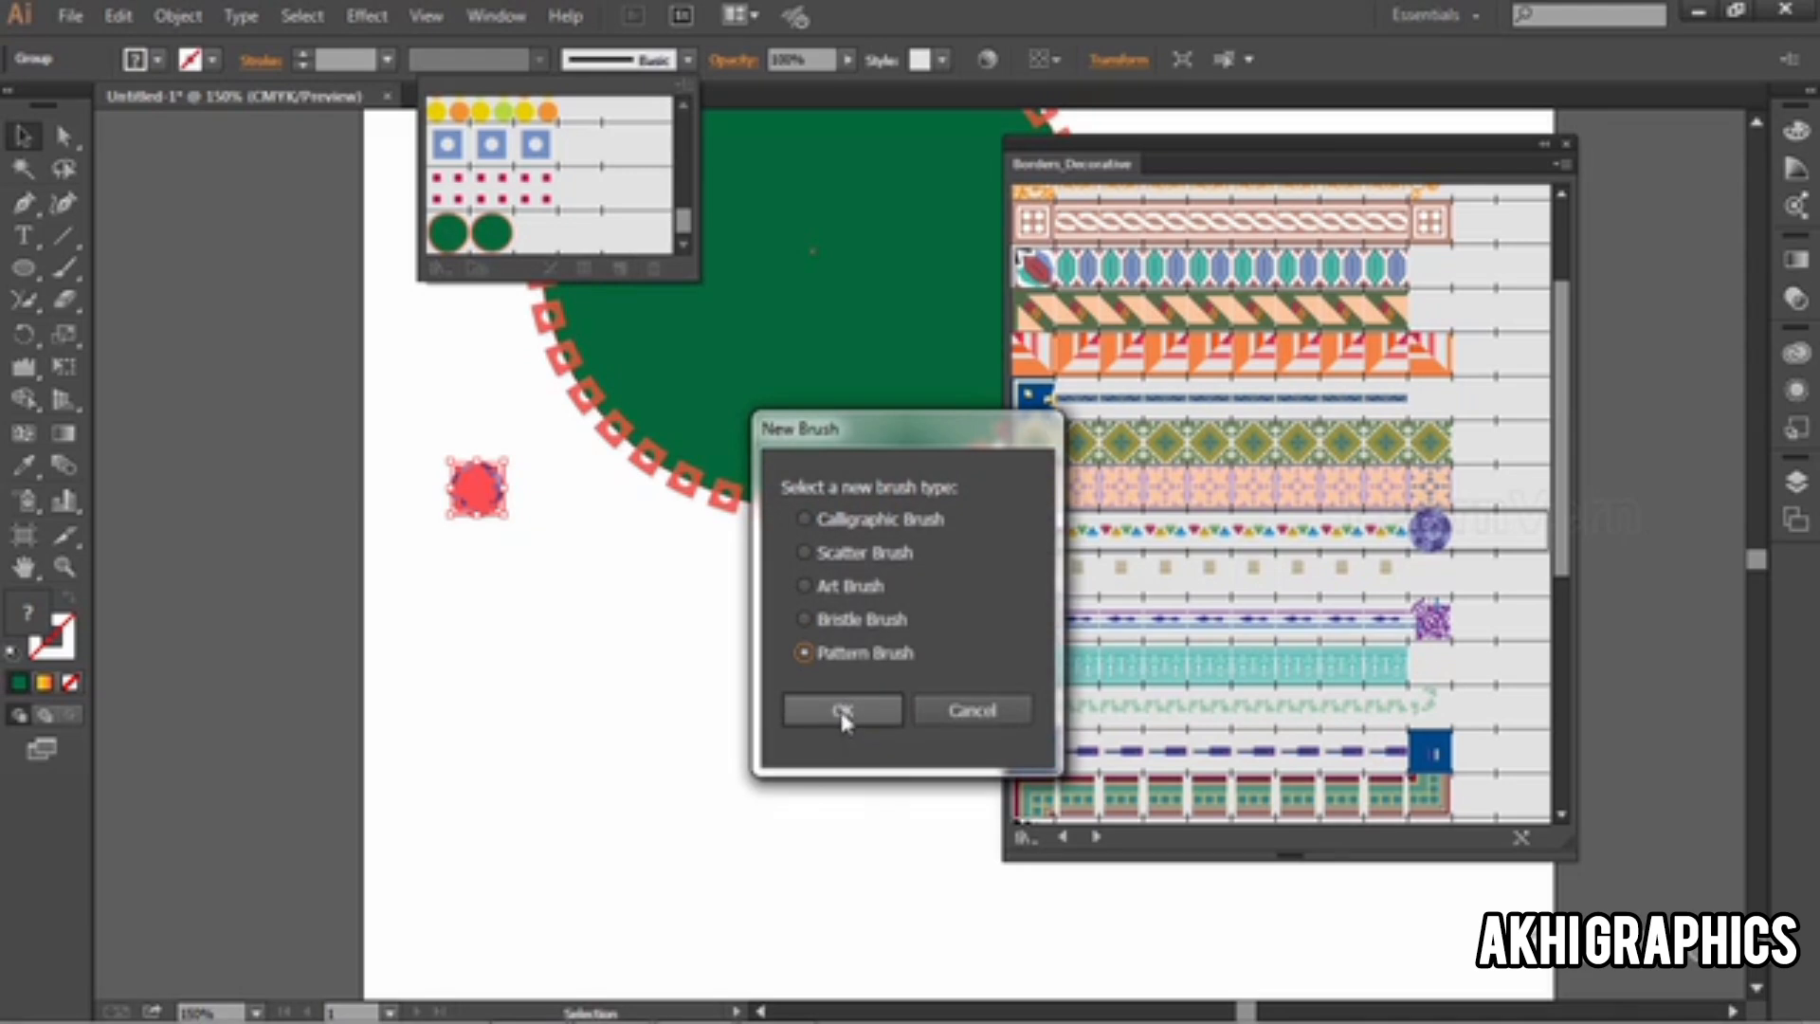
pyautogui.click(842, 713)
pyautogui.click(1095, 858)
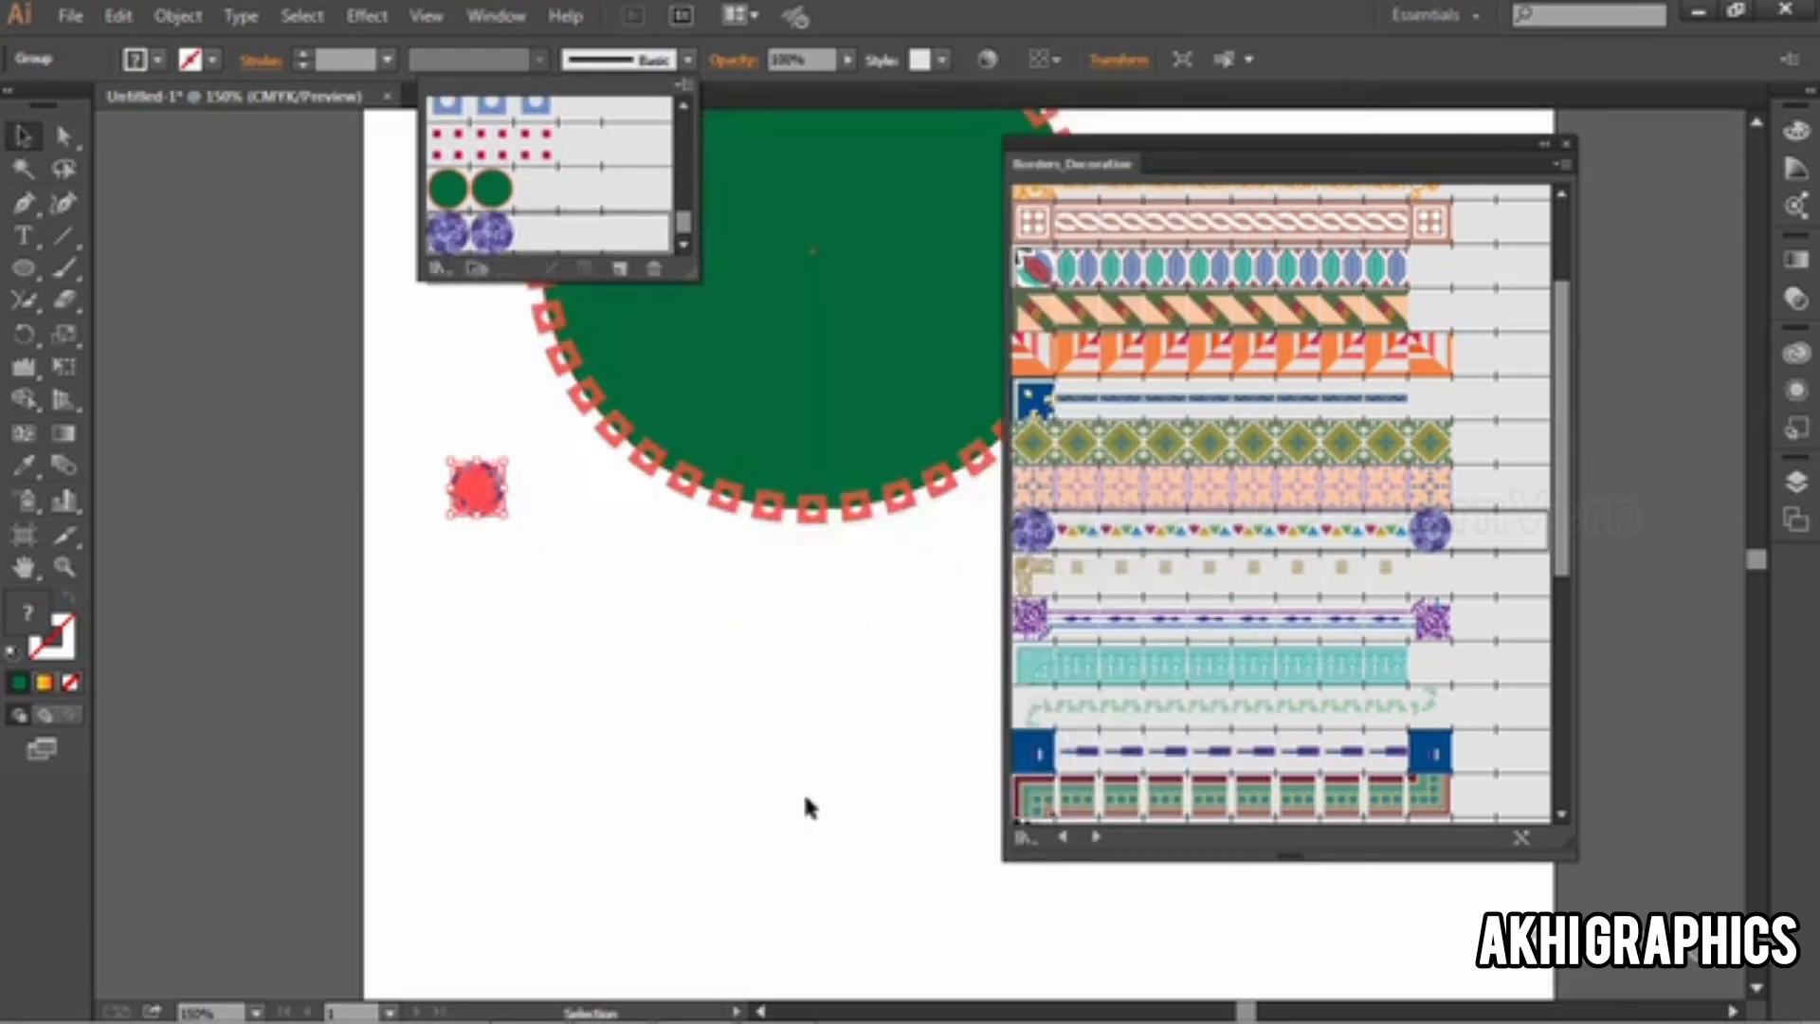
# Step: Apply the new purple gem pattern brush to the ellipse's stroke and deselect the ellipse
pyautogui.click(667, 351)
pyautogui.click(660, 63)
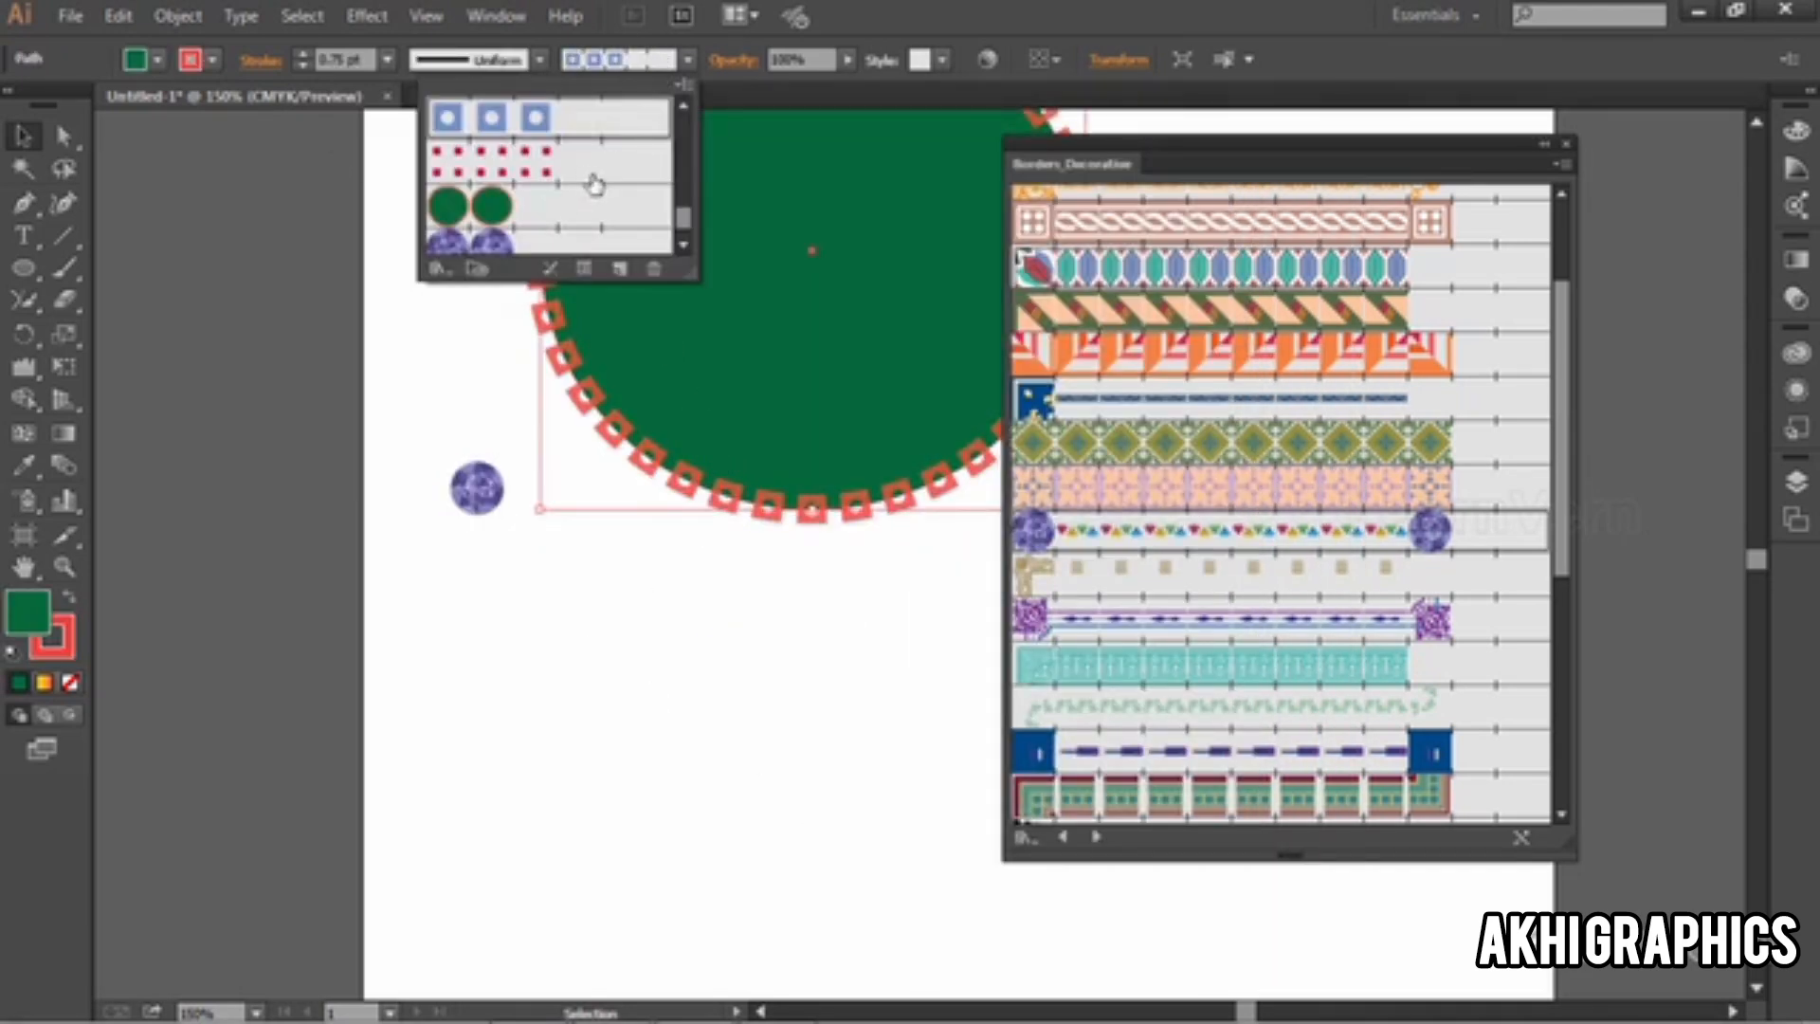
pyautogui.click(581, 244)
pyautogui.click(659, 599)
pyautogui.press('space')
pyautogui.moveTo(731, 449); pyautogui.dragTo(620, 657)
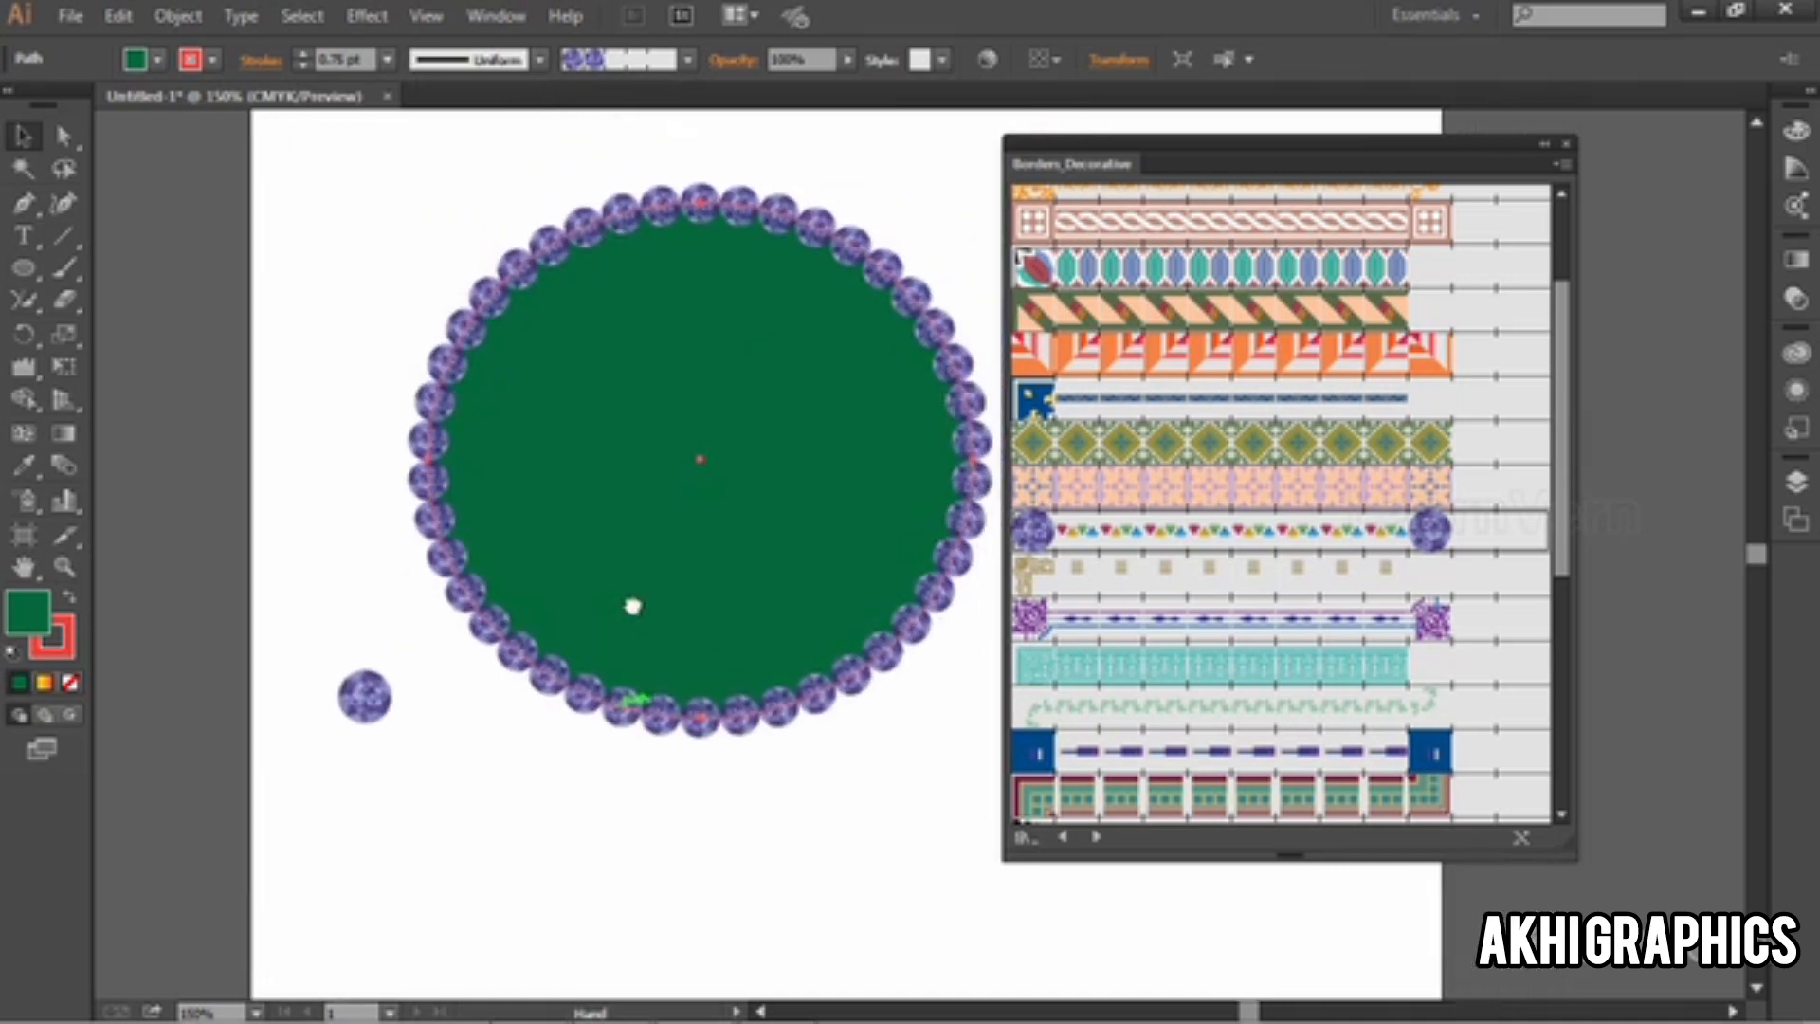
pyautogui.click(358, 304)
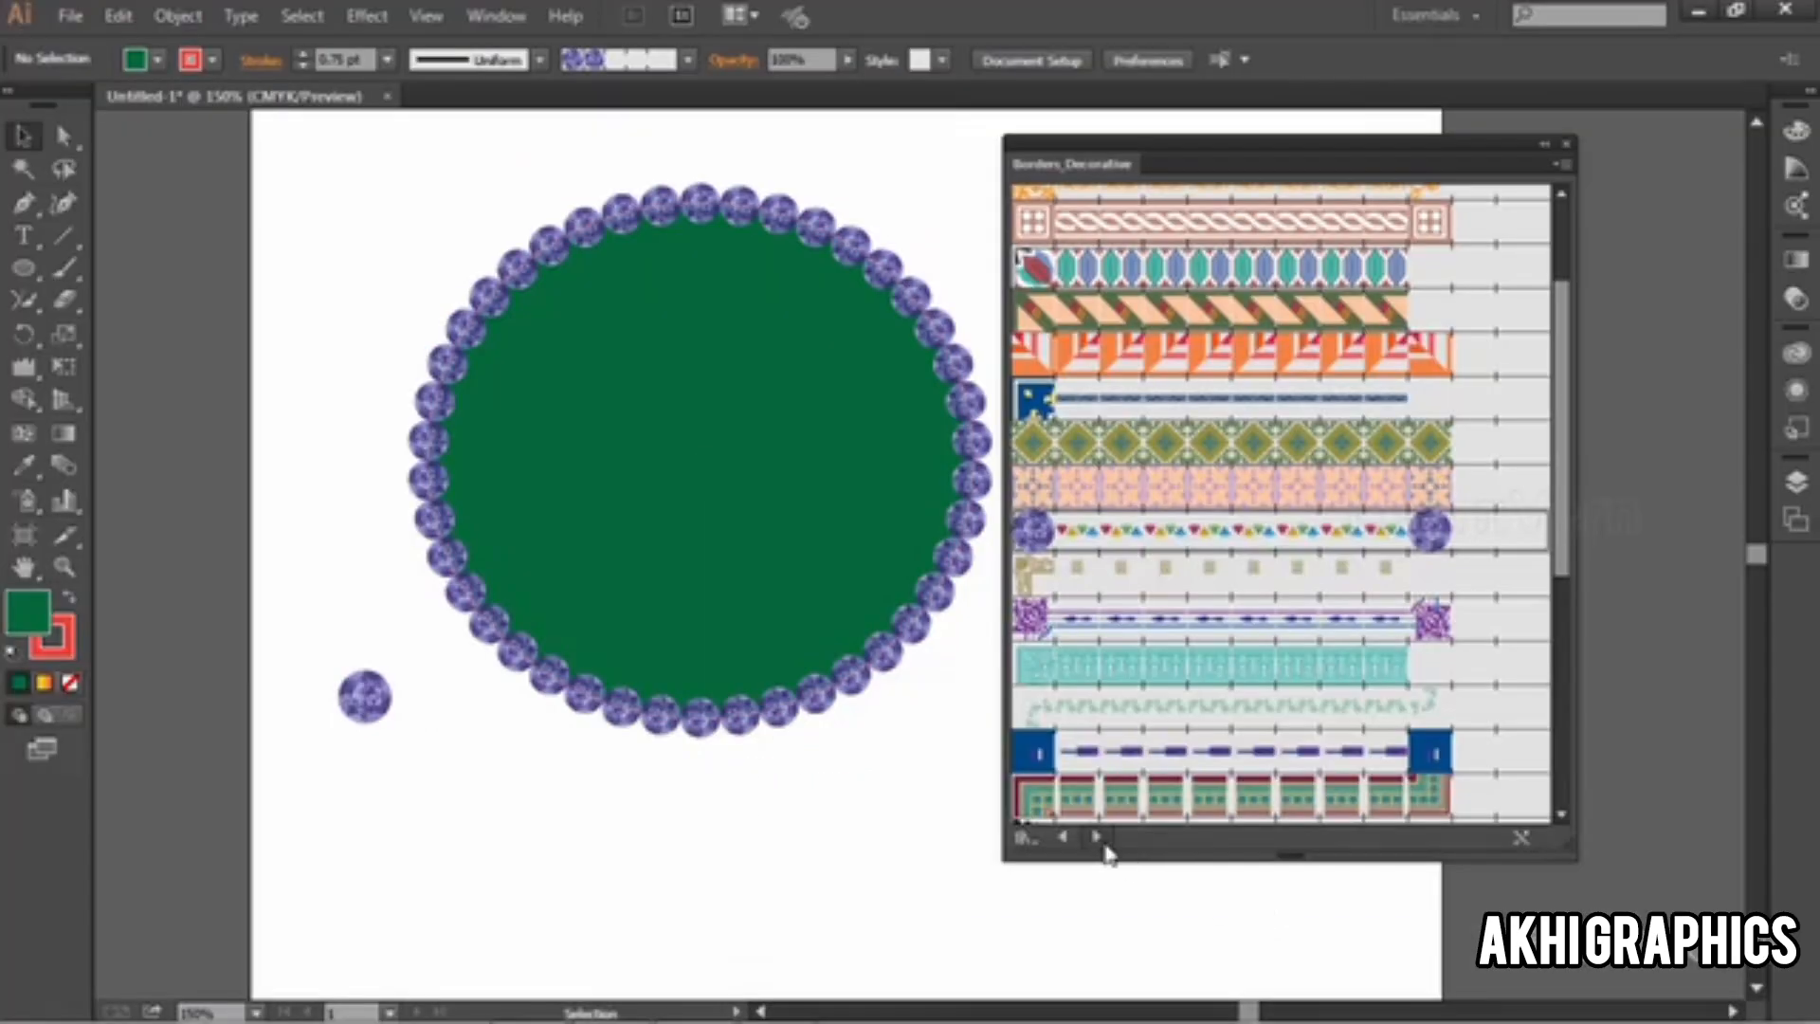
# Step: Browse through the following brush libraries and settle on Borders_Novelty
pyautogui.click(1099, 840)
pyautogui.click(1099, 839)
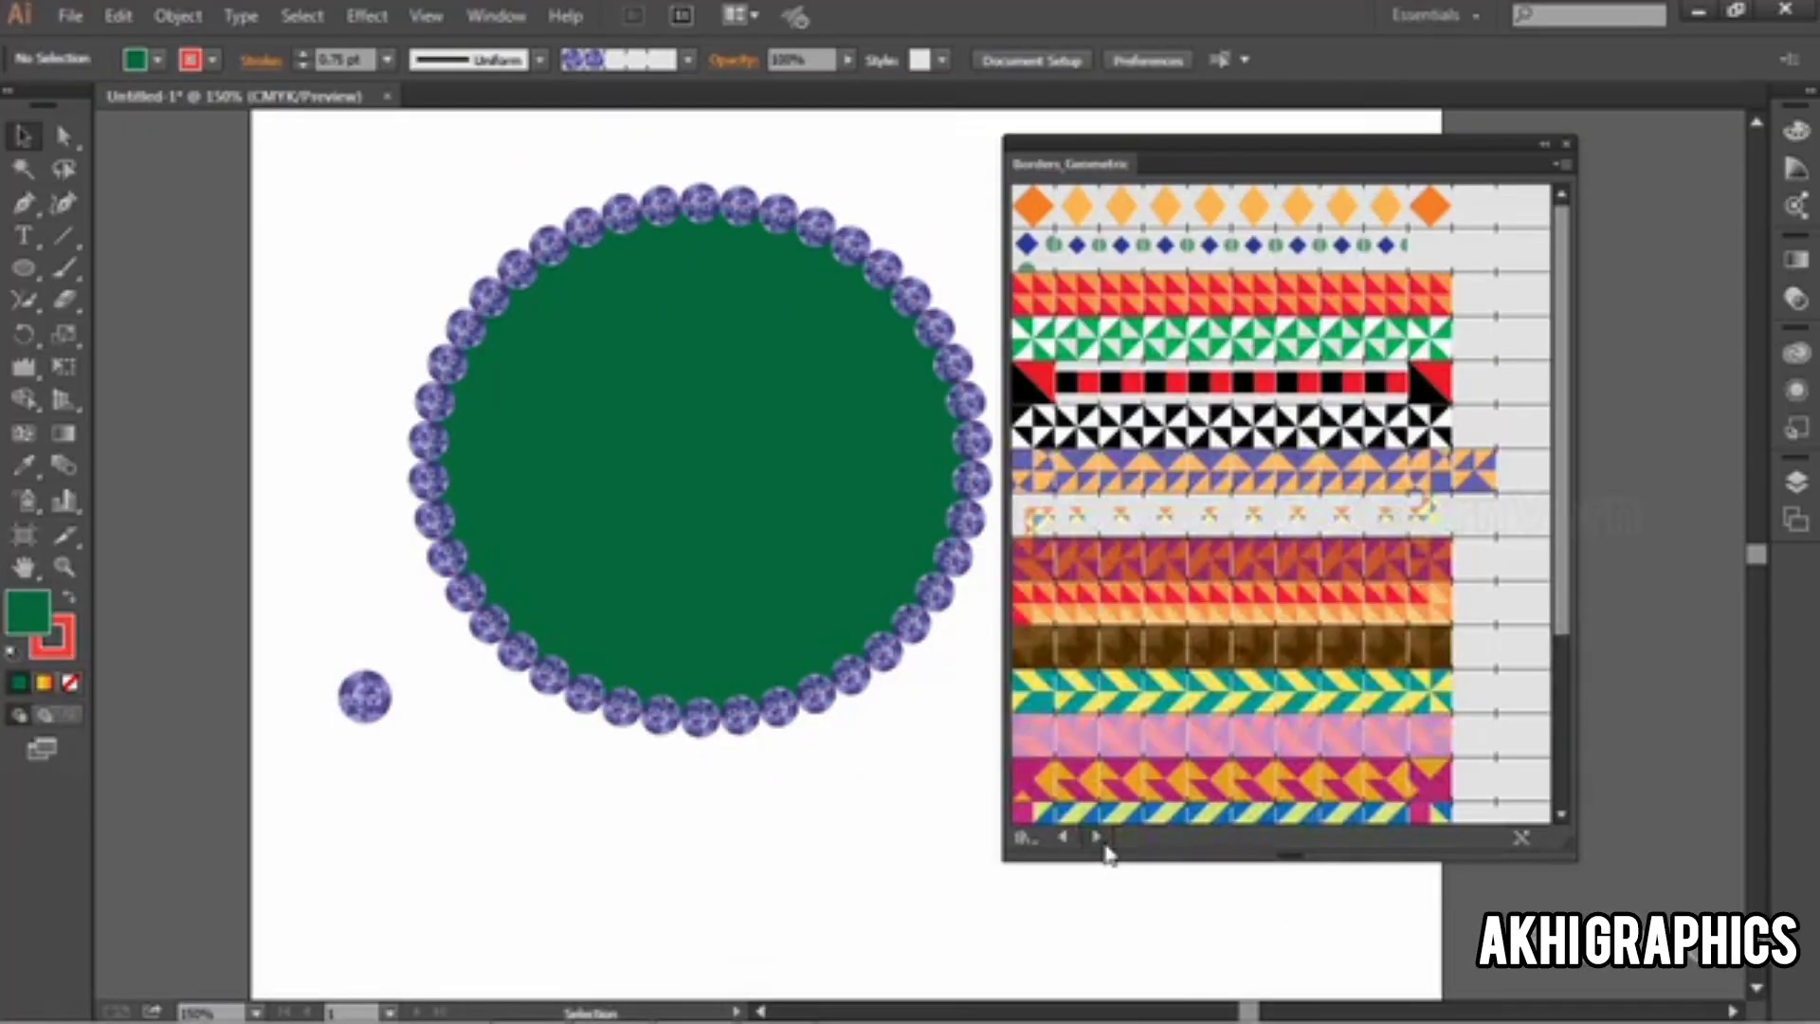
pyautogui.click(1097, 838)
pyautogui.click(1097, 838)
pyautogui.click(1097, 838)
pyautogui.click(1062, 836)
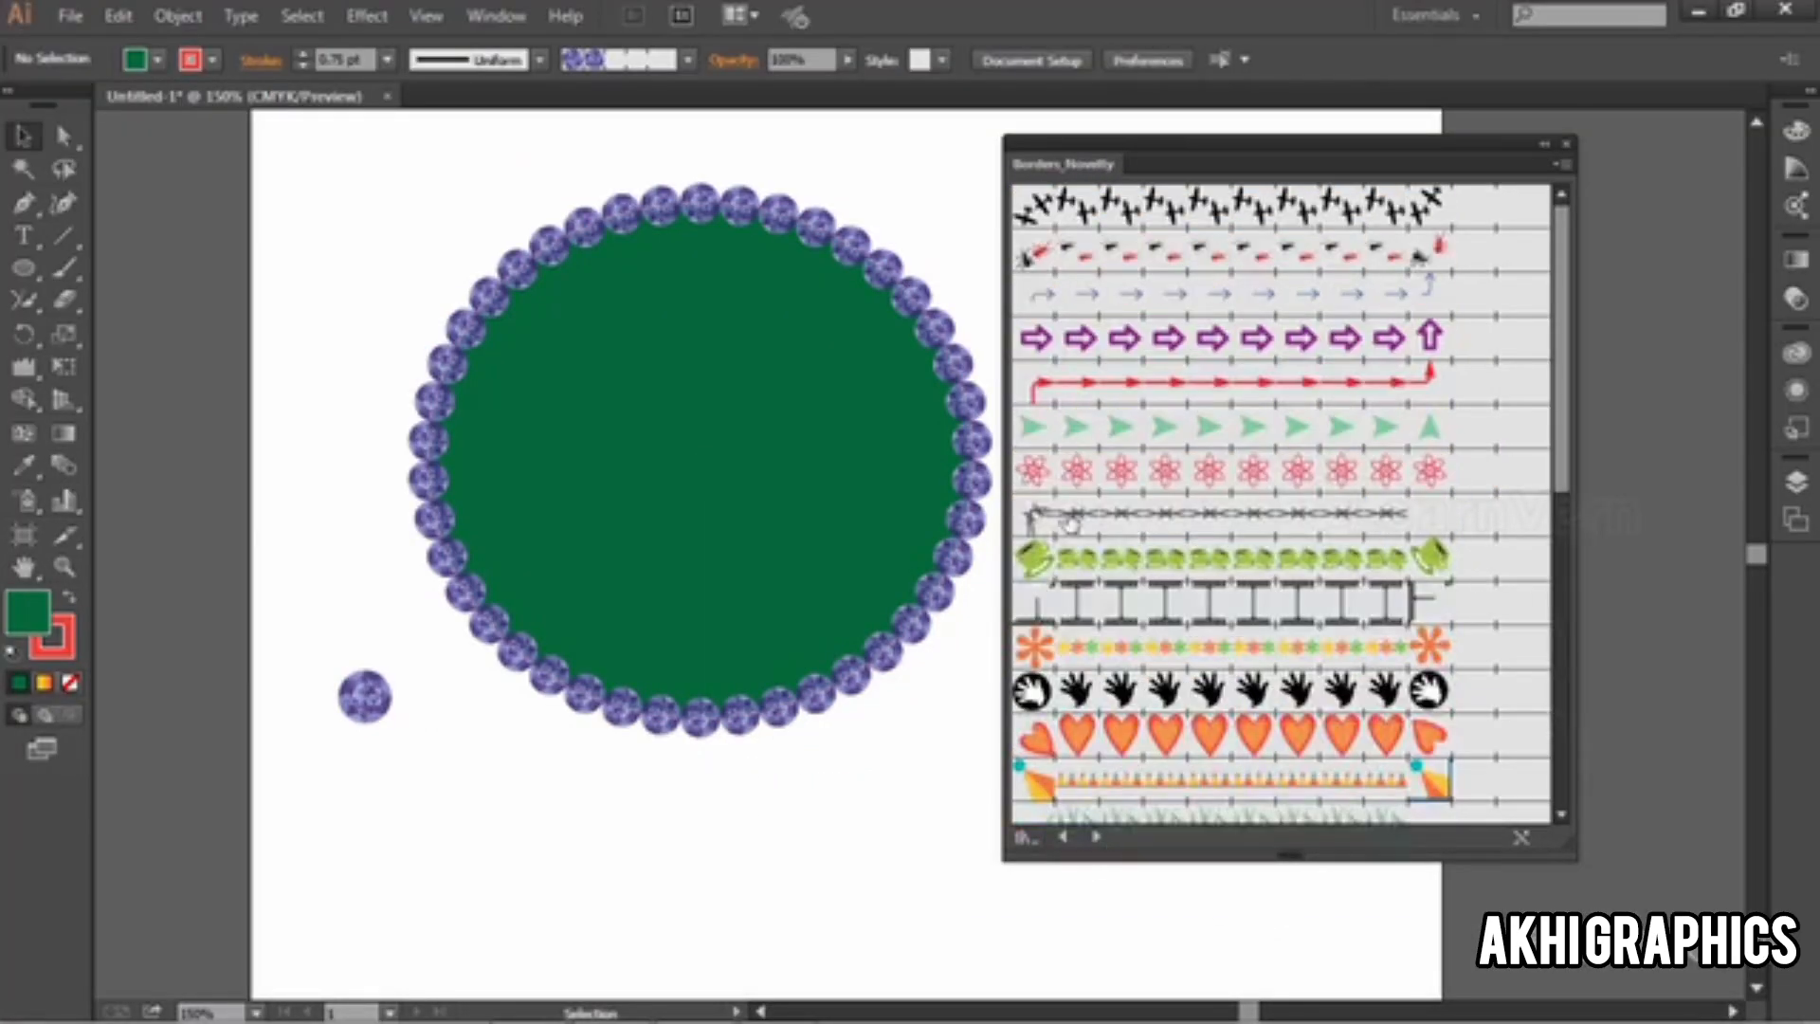
pyautogui.scroll(-10, 1069, 521)
# Step: Apply the purple and green twisted ribbon border brush to the ellipse's stroke
pyautogui.click(1119, 630)
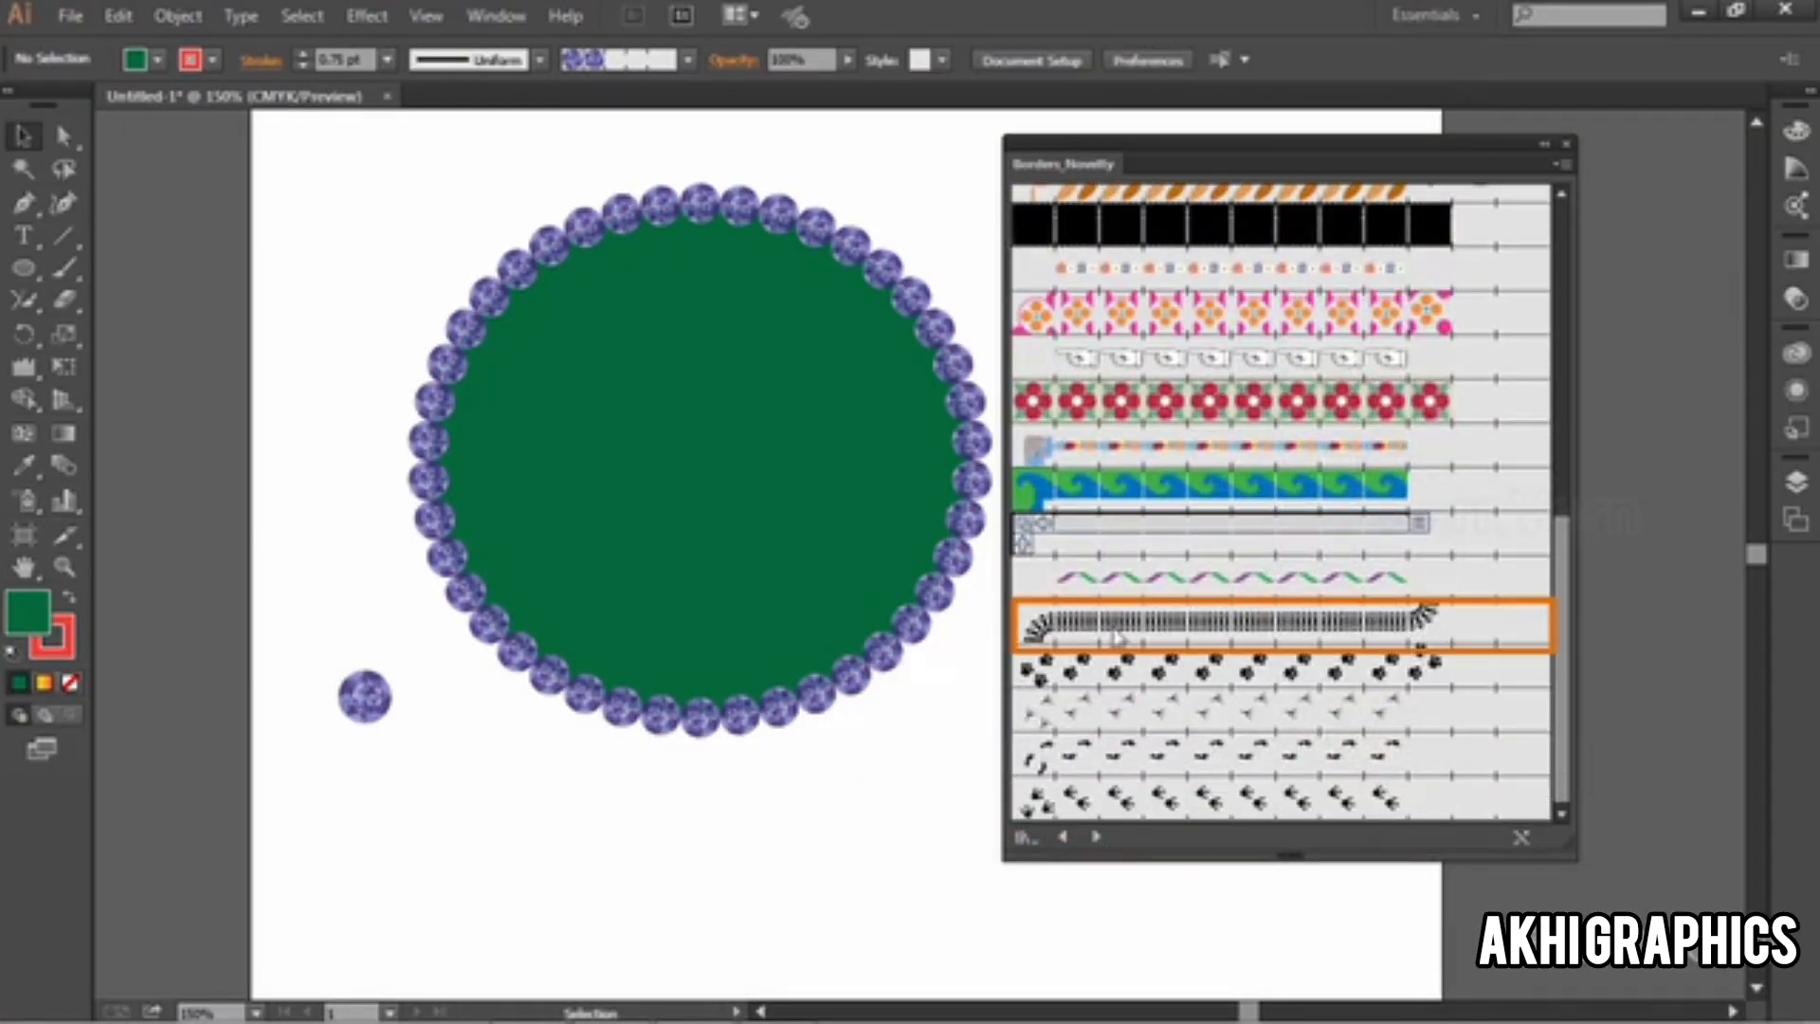
pyautogui.click(1099, 578)
pyautogui.click(853, 510)
pyautogui.click(1222, 578)
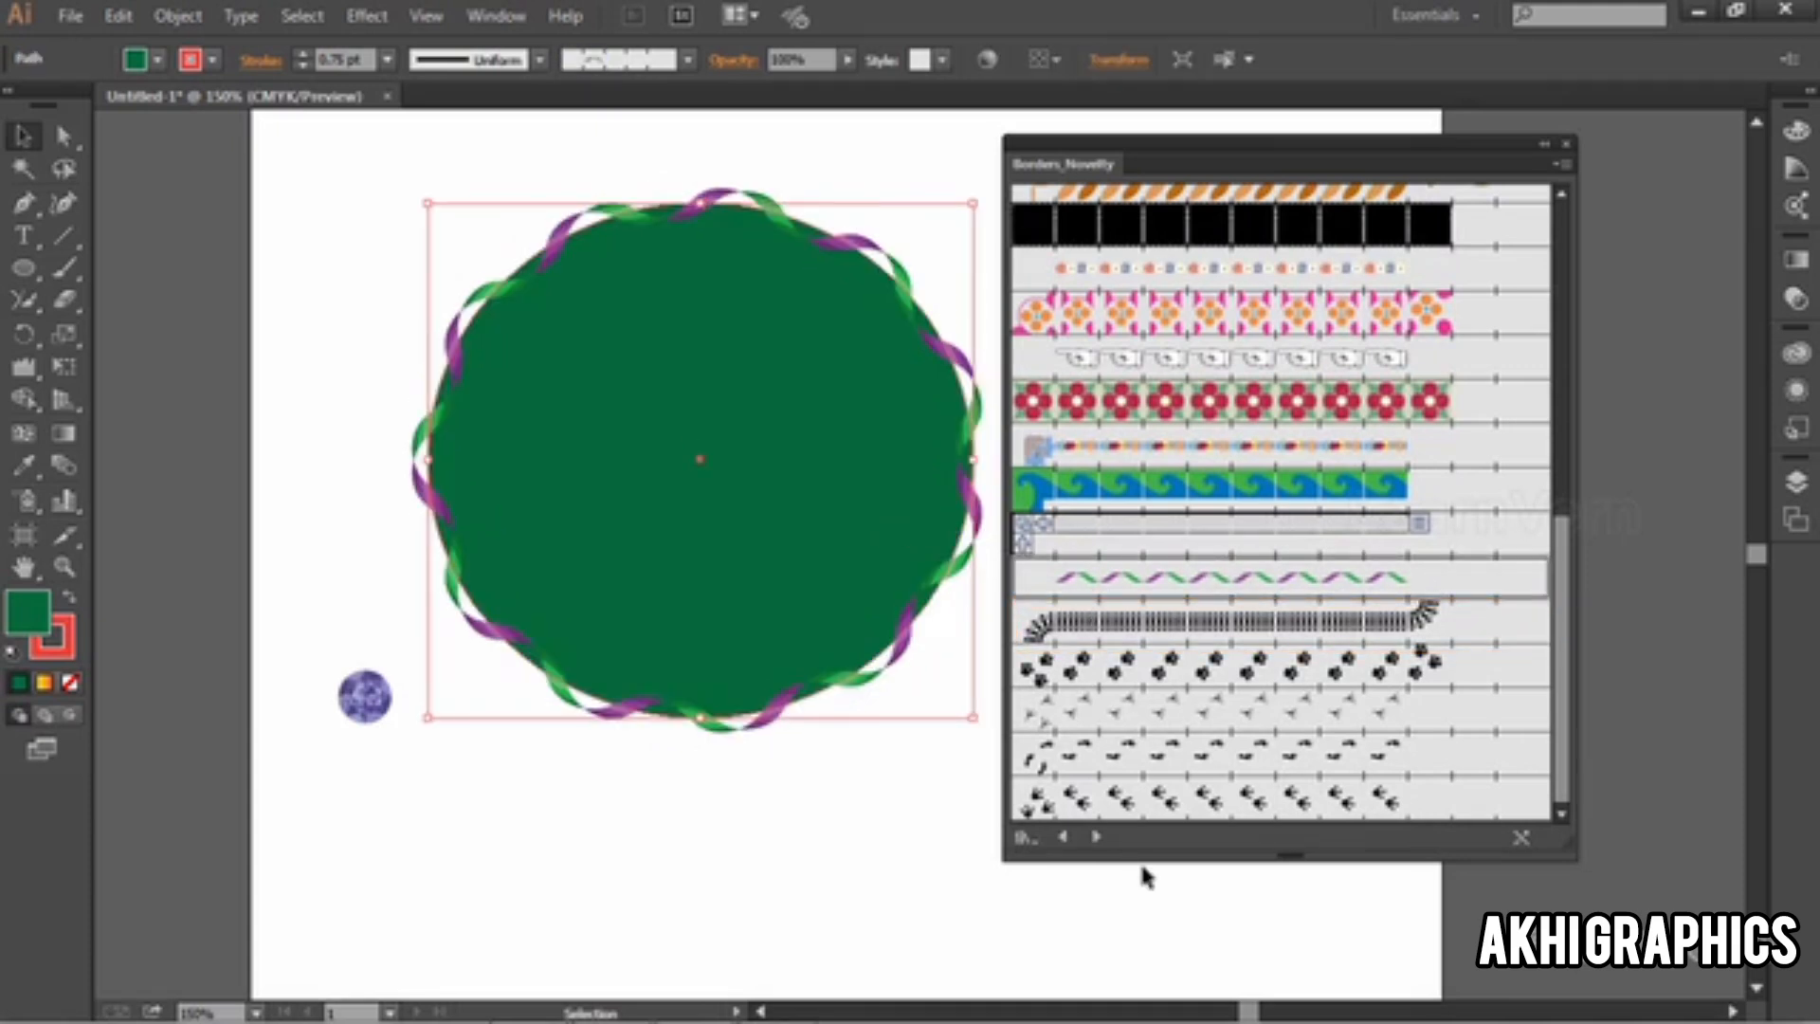
# Step: Browse onward through the bristle and decorative brush libraries to the Elegant Curl & Floral Brush Set and look over its brushes
pyautogui.click(1097, 838)
pyautogui.click(1096, 838)
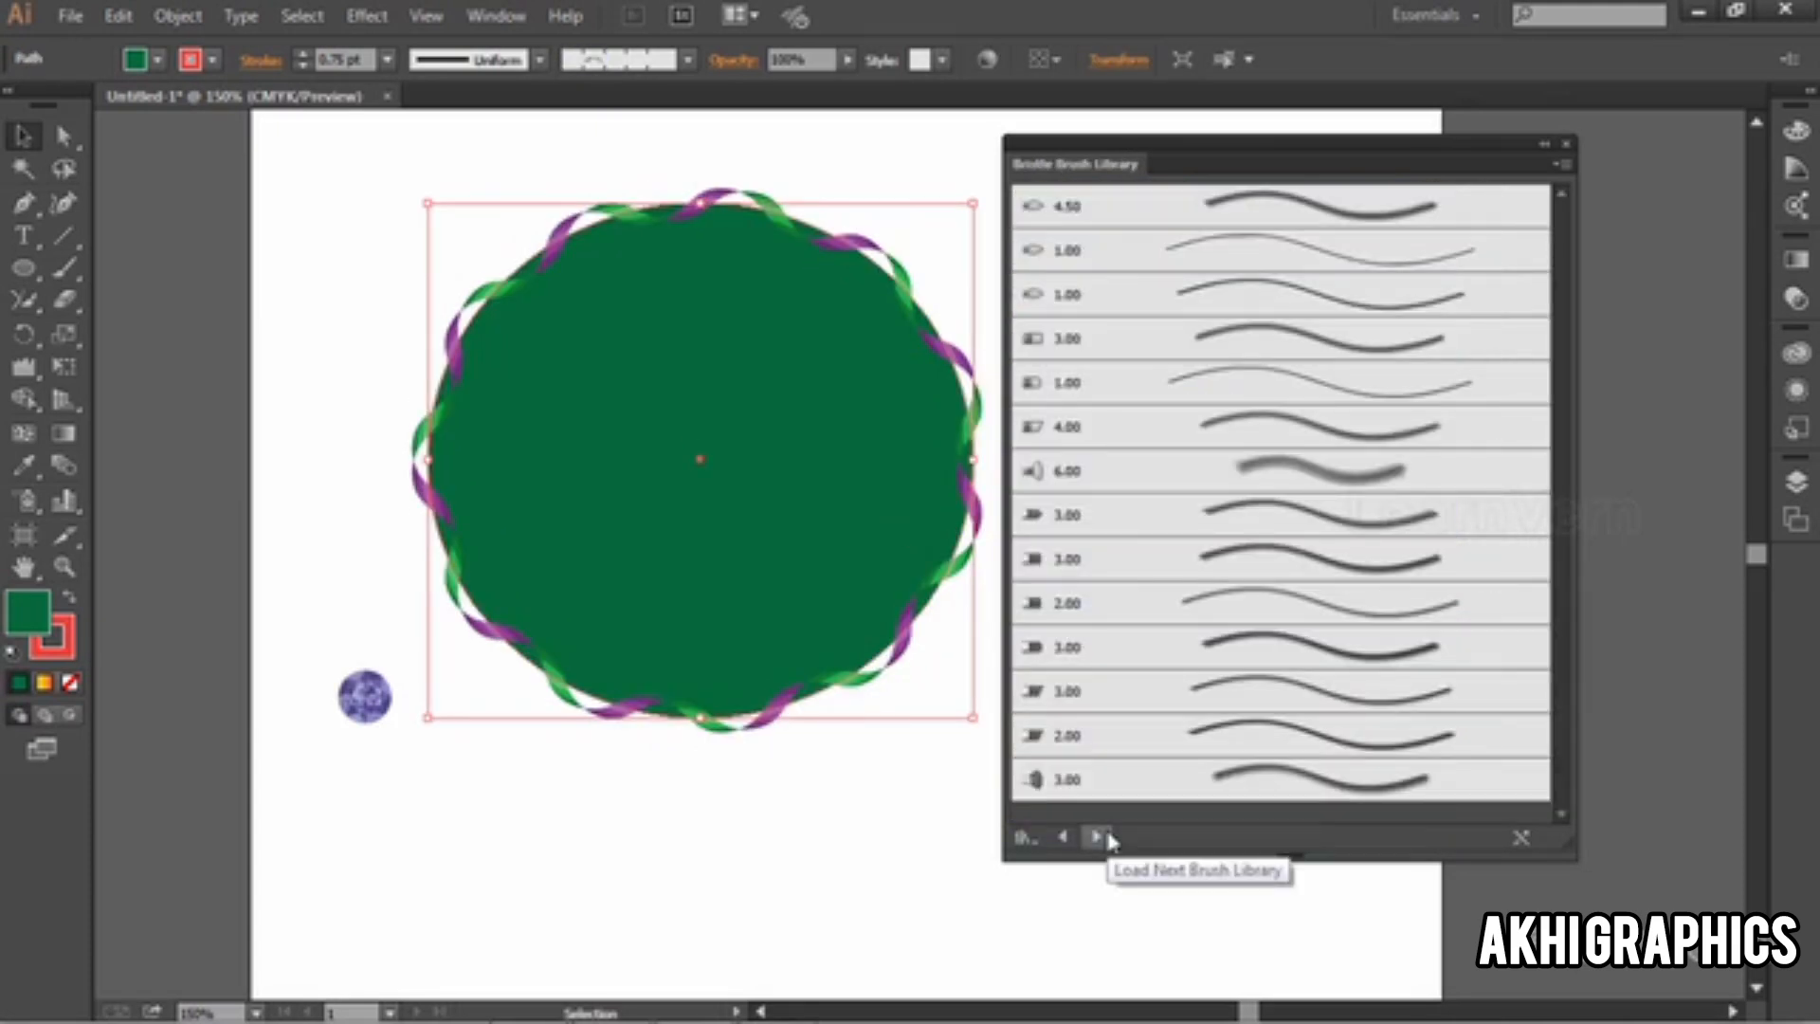
pyautogui.click(1097, 838)
pyautogui.click(1097, 838)
pyautogui.click(1096, 838)
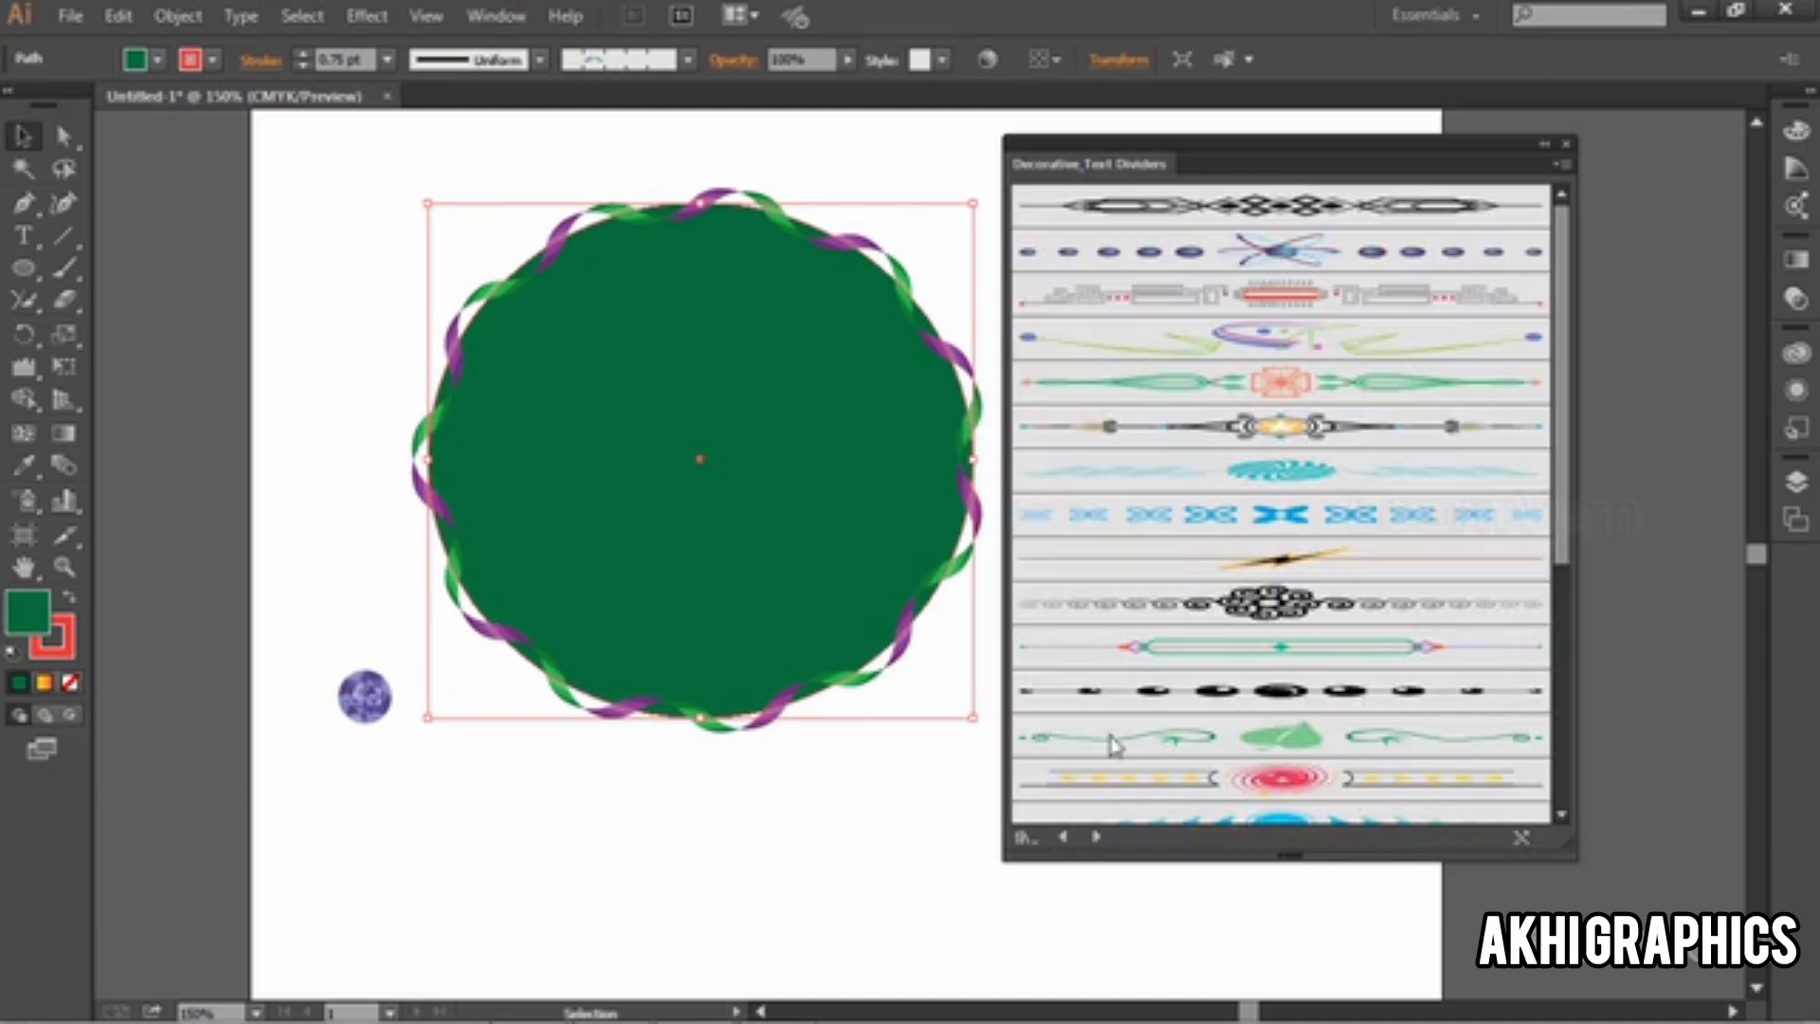
pyautogui.scroll(-5, 1109, 743)
pyautogui.click(1096, 838)
pyautogui.scroll(-10, 1116, 678)
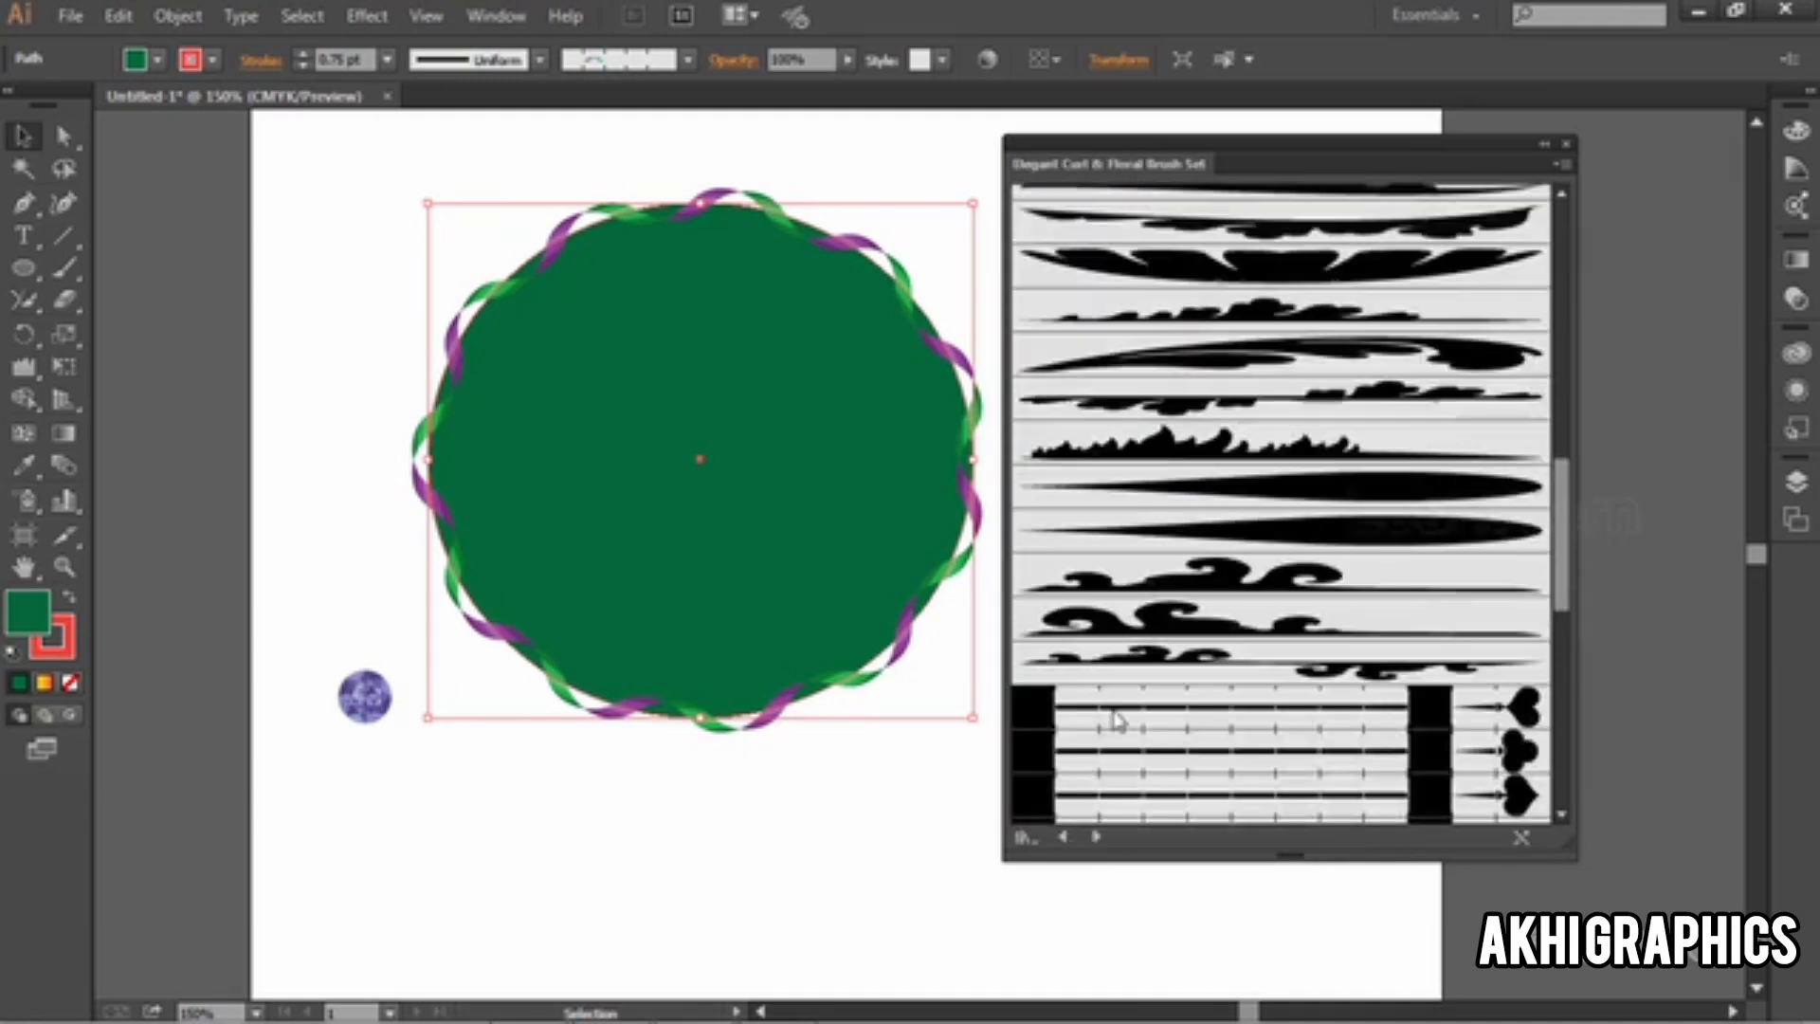
pyautogui.scroll(4, 1137, 616)
# Step: Apply the city buildings brush to the ellipse's stroke, comparing it with the walking people brush
pyautogui.click(1182, 269)
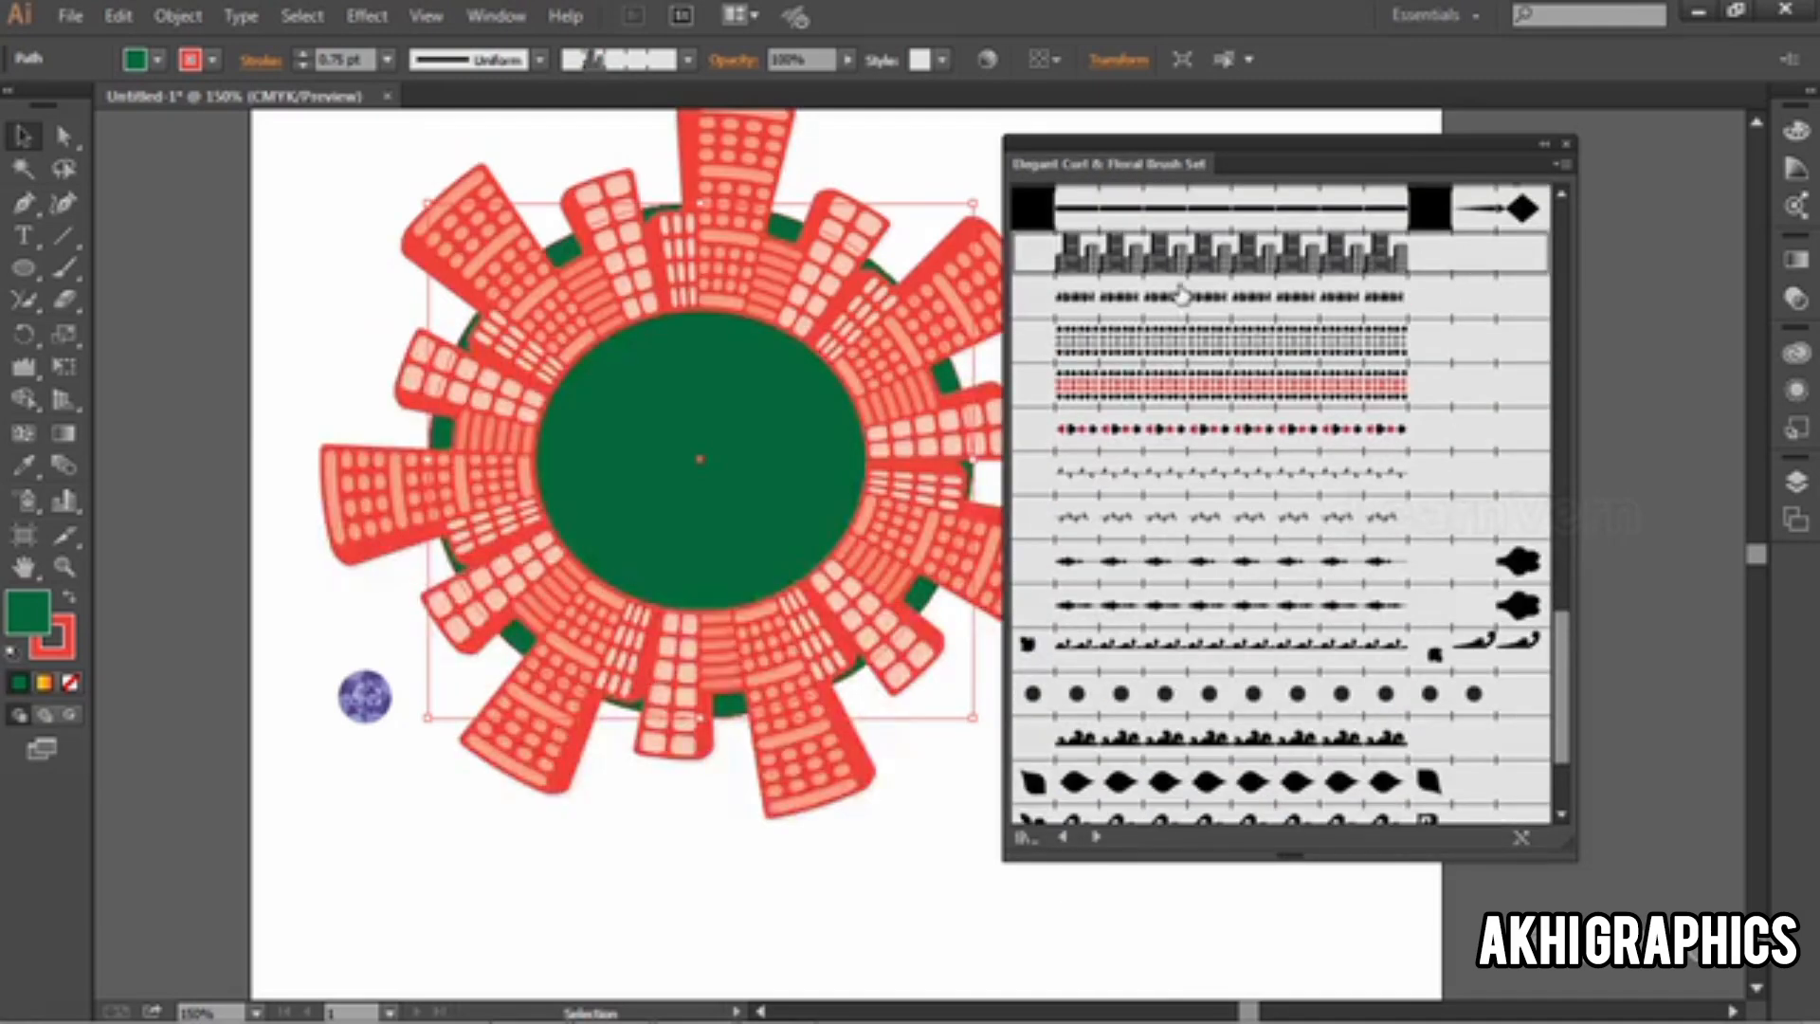
pyautogui.click(1179, 298)
pyautogui.click(1175, 269)
pyautogui.click(1175, 300)
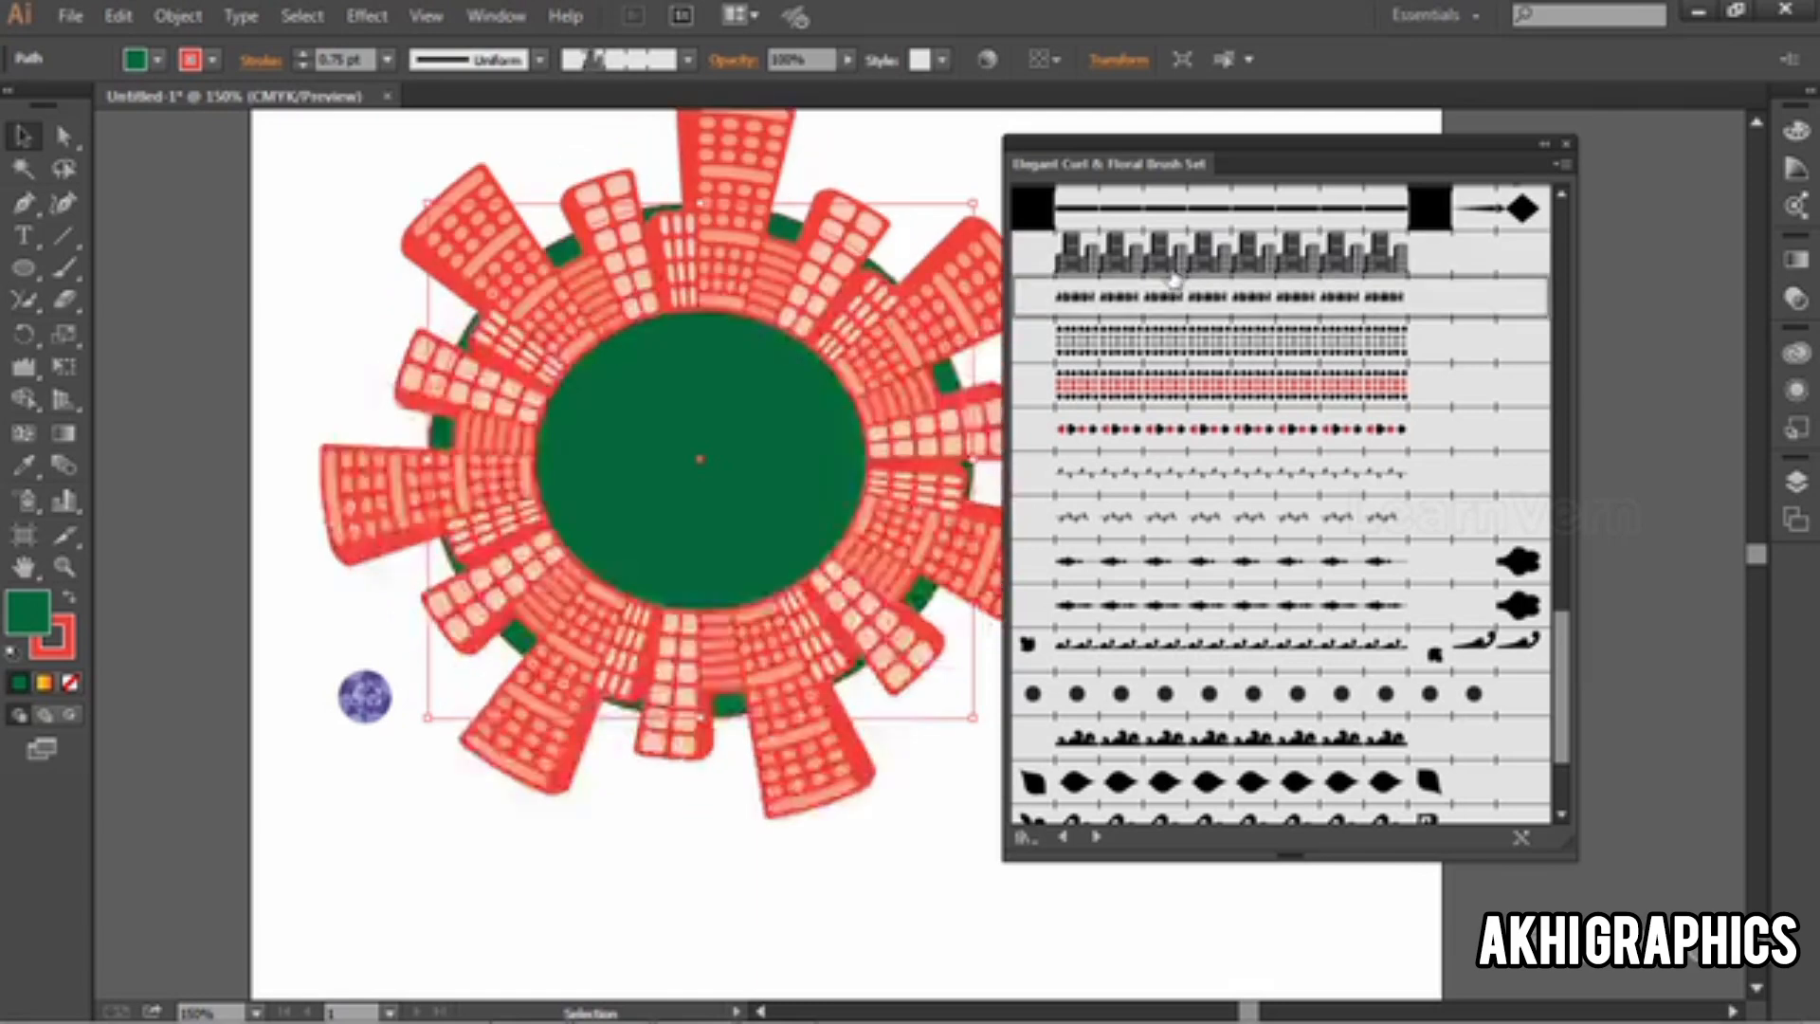
pyautogui.click(1175, 269)
# Step: Place the source artwork of the walking people and city buildings brushes on the canvas to inspect it
pyautogui.moveTo(1175, 301); pyautogui.dragTo(893, 869)
pyautogui.moveTo(1133, 261)
pyautogui.mouseDown()
pyautogui.moveTo(1109, 360)
pyautogui.moveTo(231, 332)
pyautogui.mouseUp()
pyautogui.scroll(-2, 493, 568)
pyautogui.moveTo(493, 569); pyautogui.dragTo(645, 488)
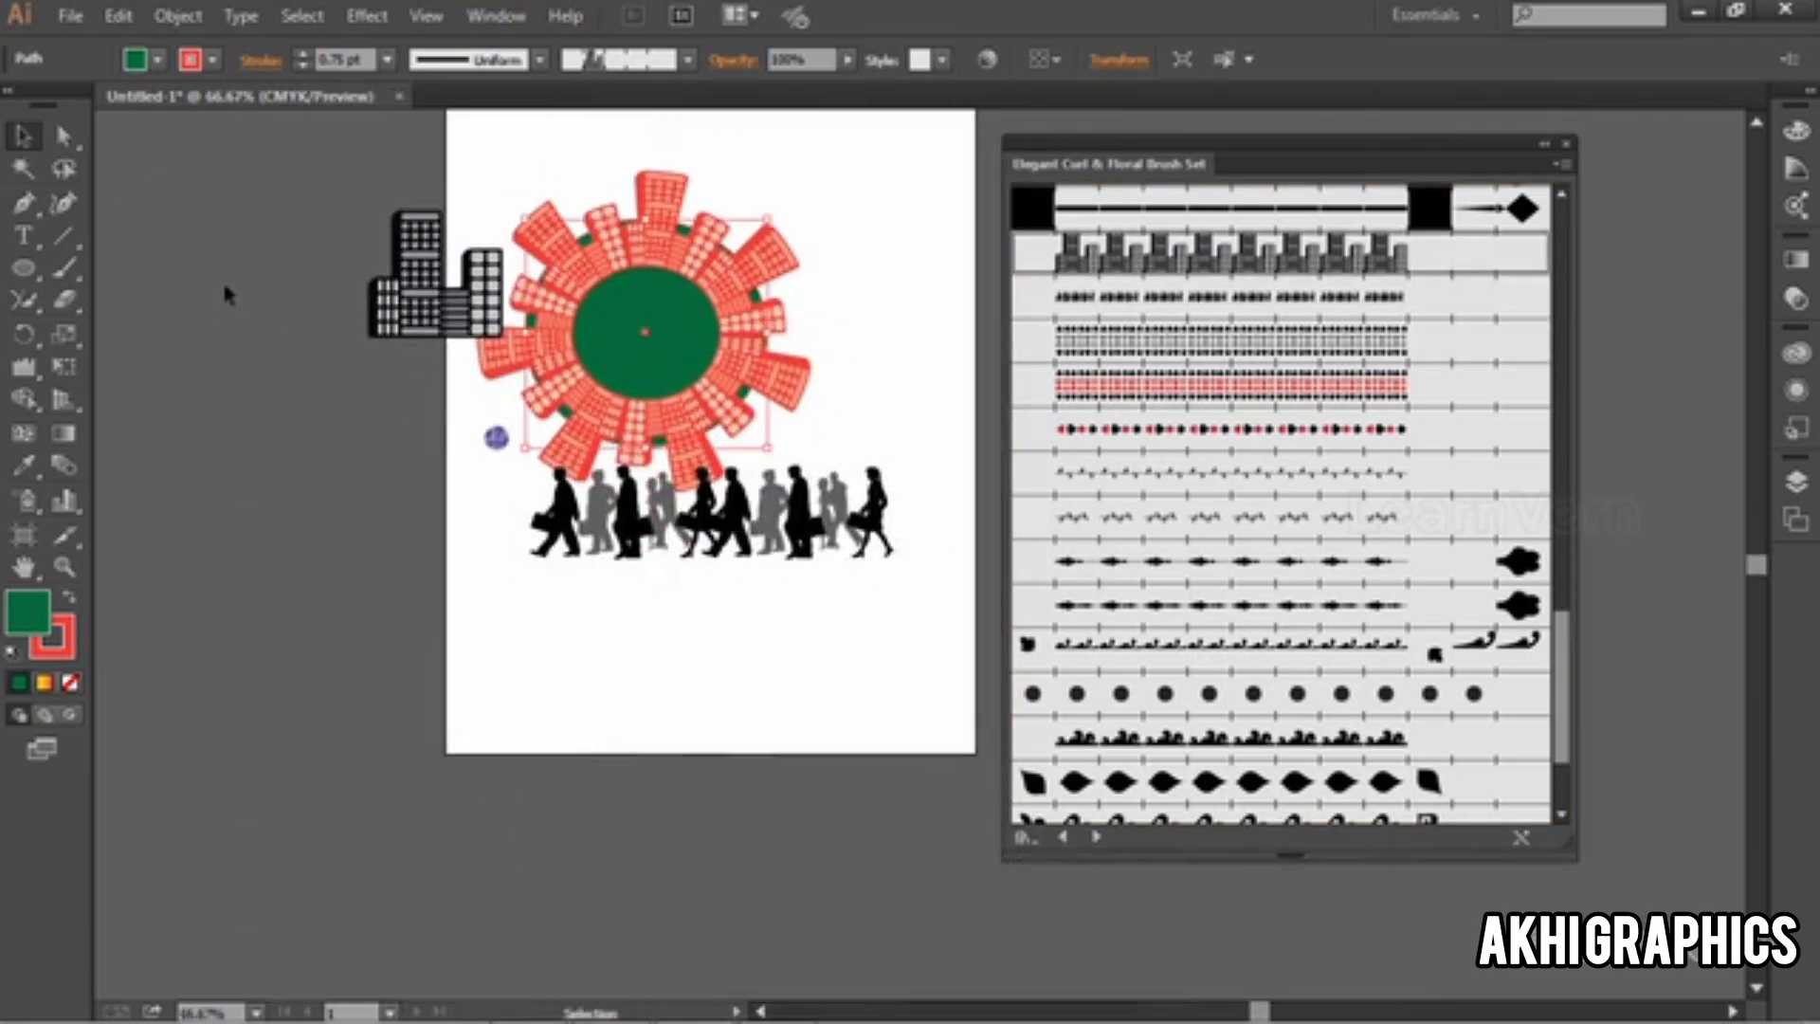
# Step: Delete all artwork from the document and try placing the red and black lattice border brush's artwork on the artboard
pyautogui.hotkey('ctrl', 'a')
pyautogui.press('Delete')
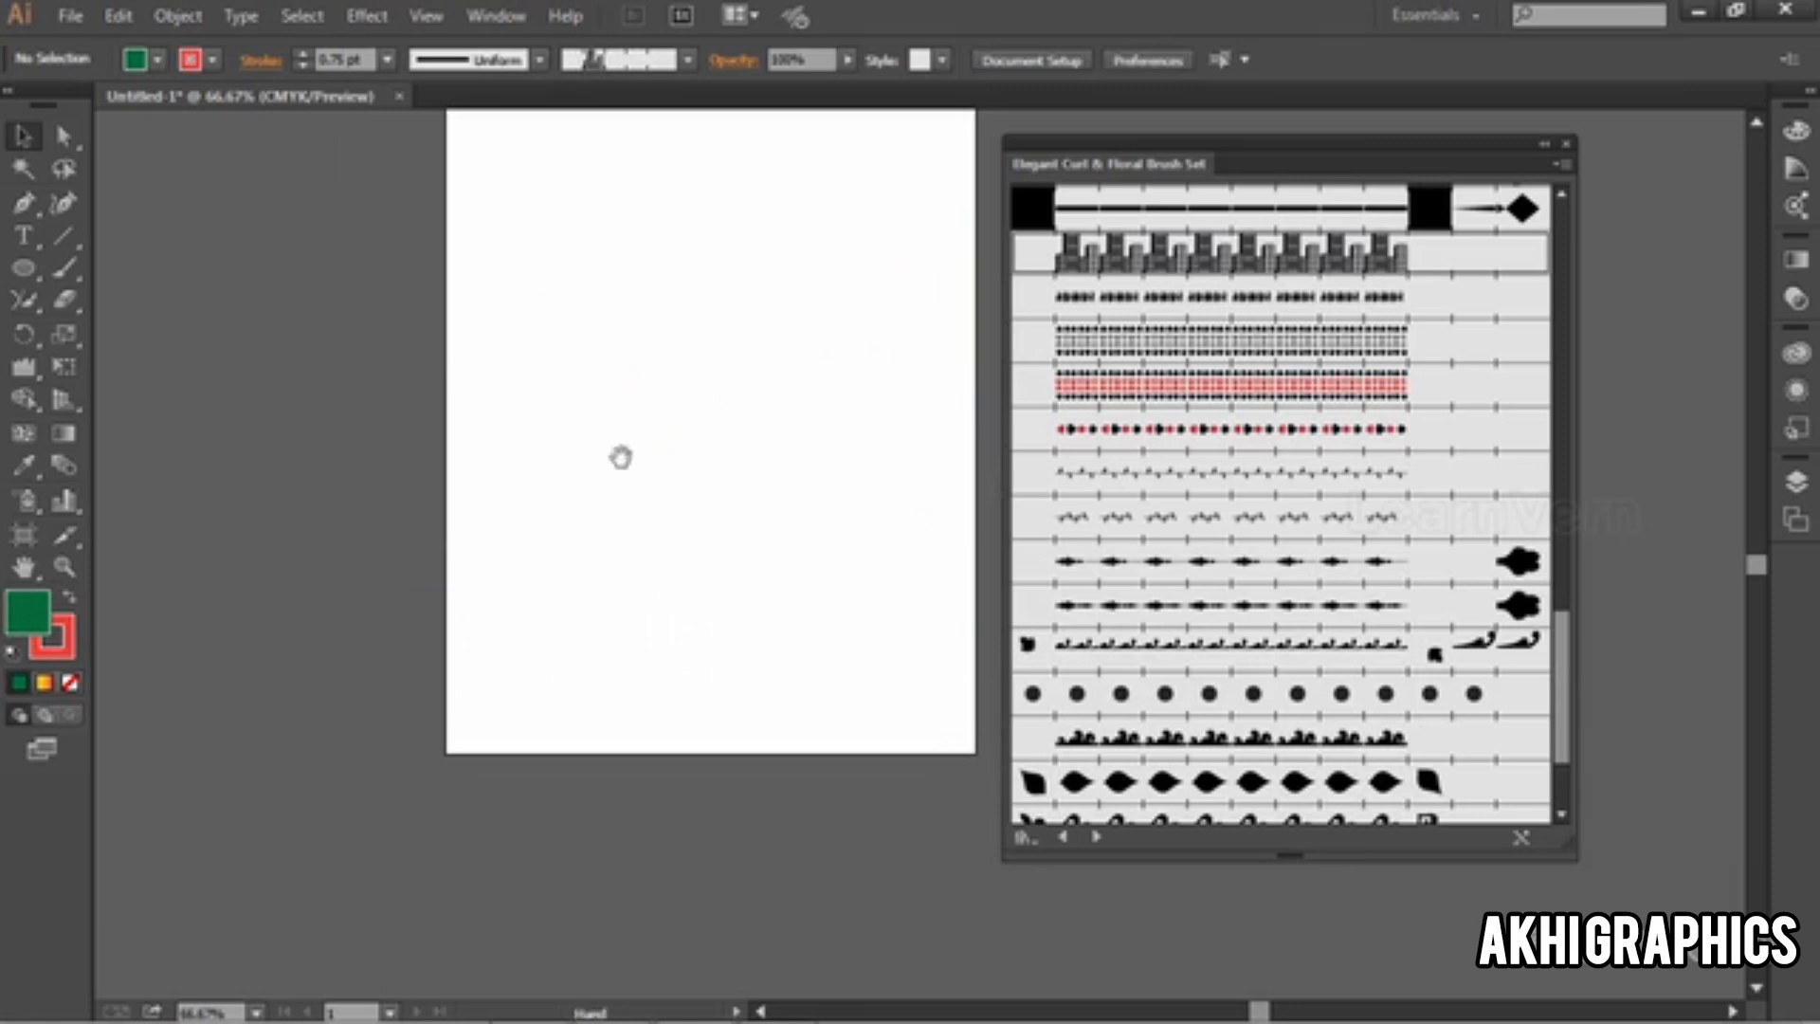
pyautogui.moveTo(617, 455); pyautogui.dragTo(591, 579)
pyautogui.moveTo(1063, 384); pyautogui.dragTo(542, 445)
pyautogui.moveTo(538, 437); pyautogui.dragTo(454, 158)
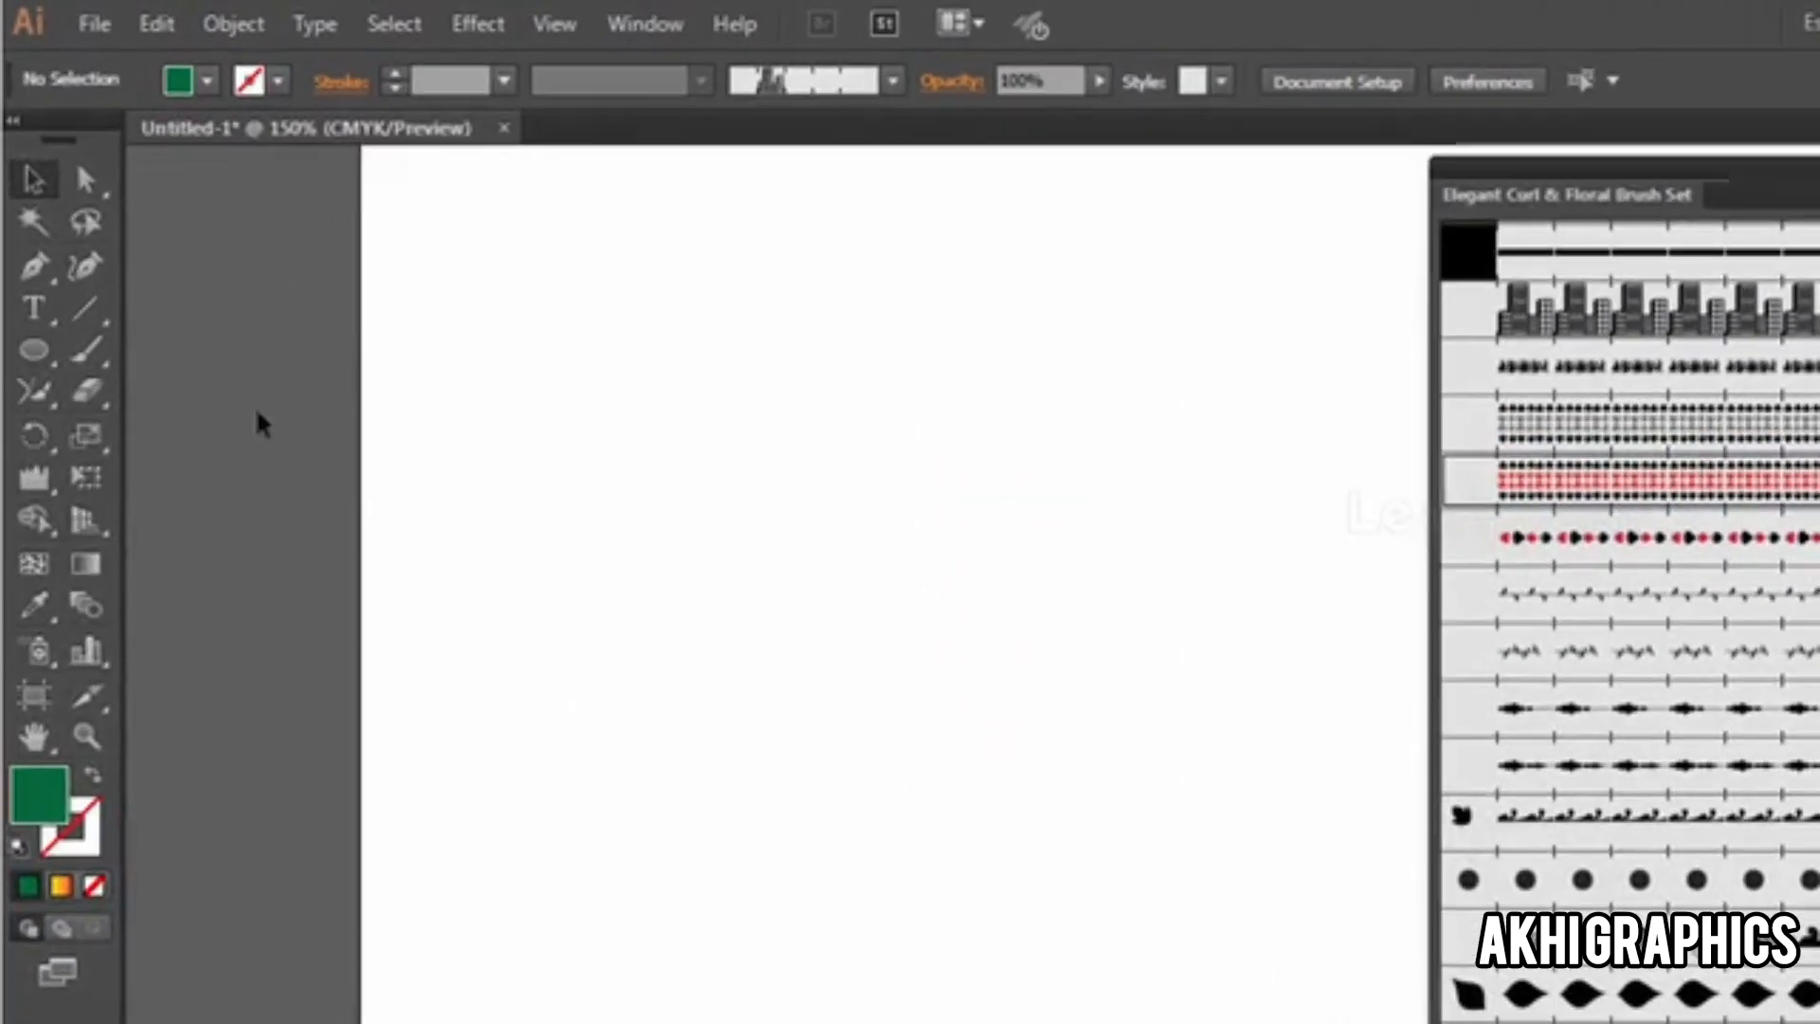
# Step: Draw a vertical column of three equal, evenly spaced green circles without a stroke and select them all
pyautogui.press('l')
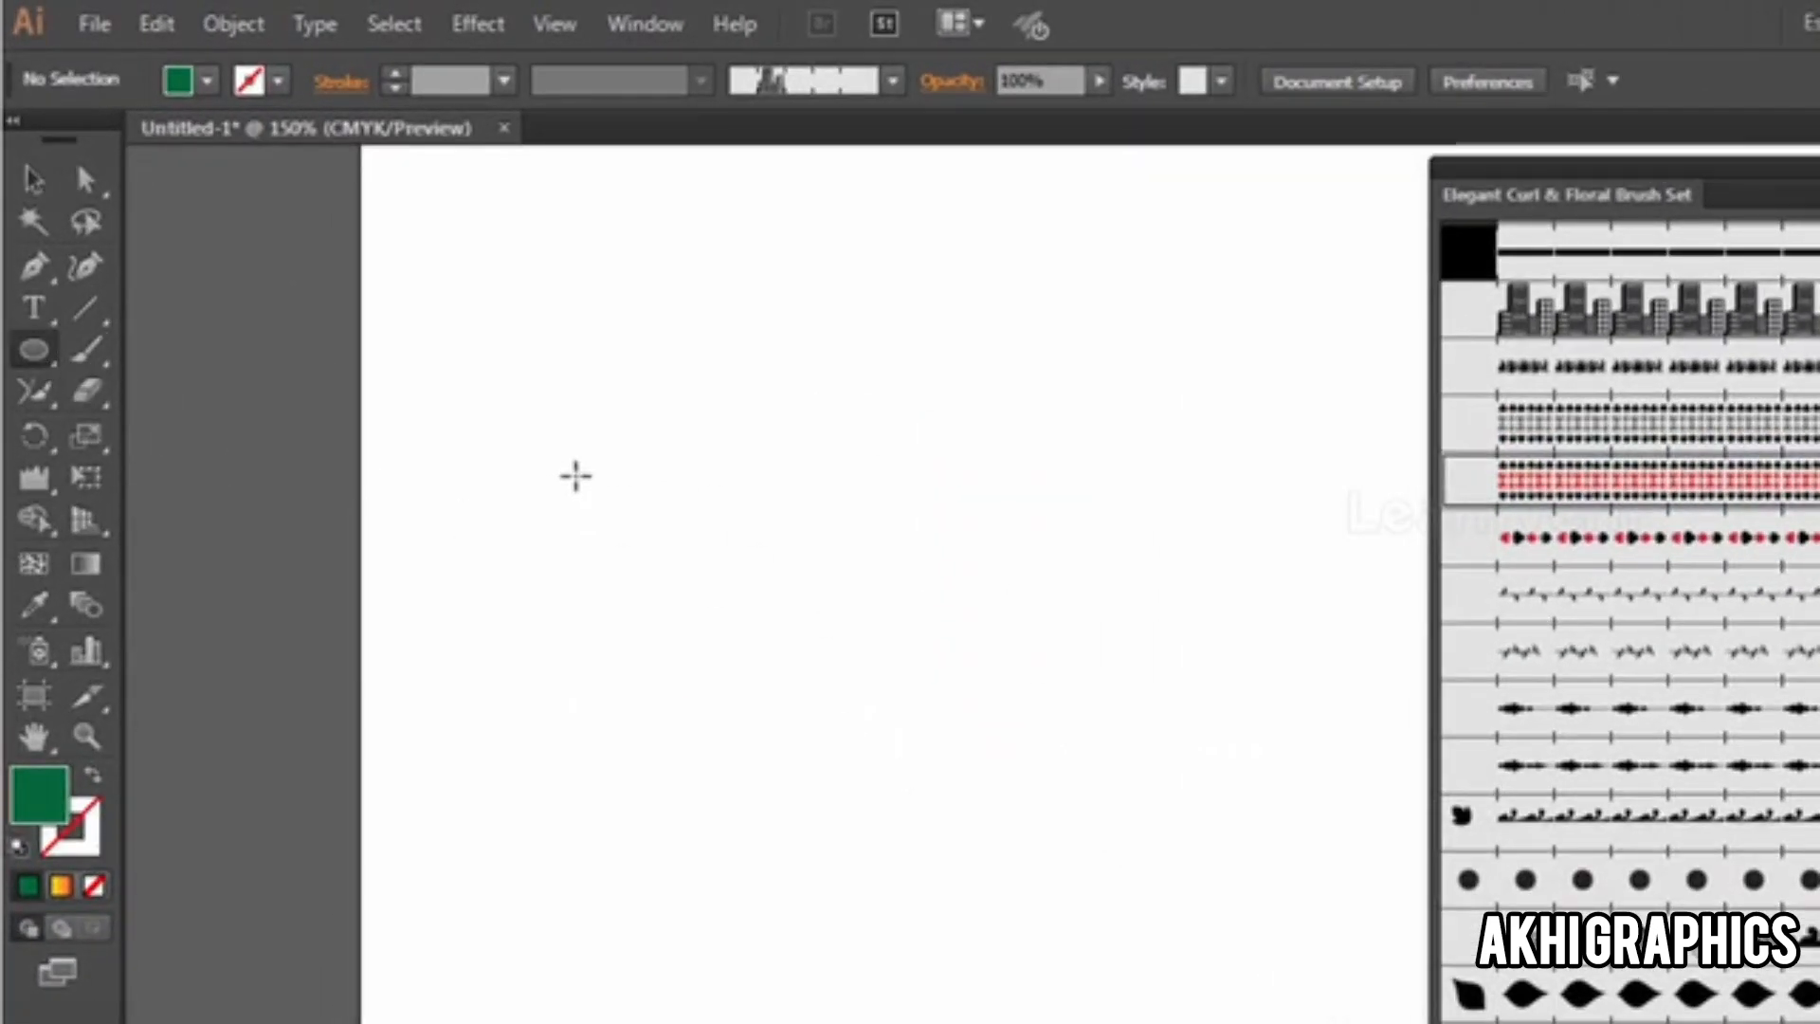
pyautogui.moveTo(603, 343); pyautogui.dragTo(719, 798)
pyautogui.click(34, 179)
pyautogui.click(873, 349)
pyautogui.hotkey('ctrl', 'a')
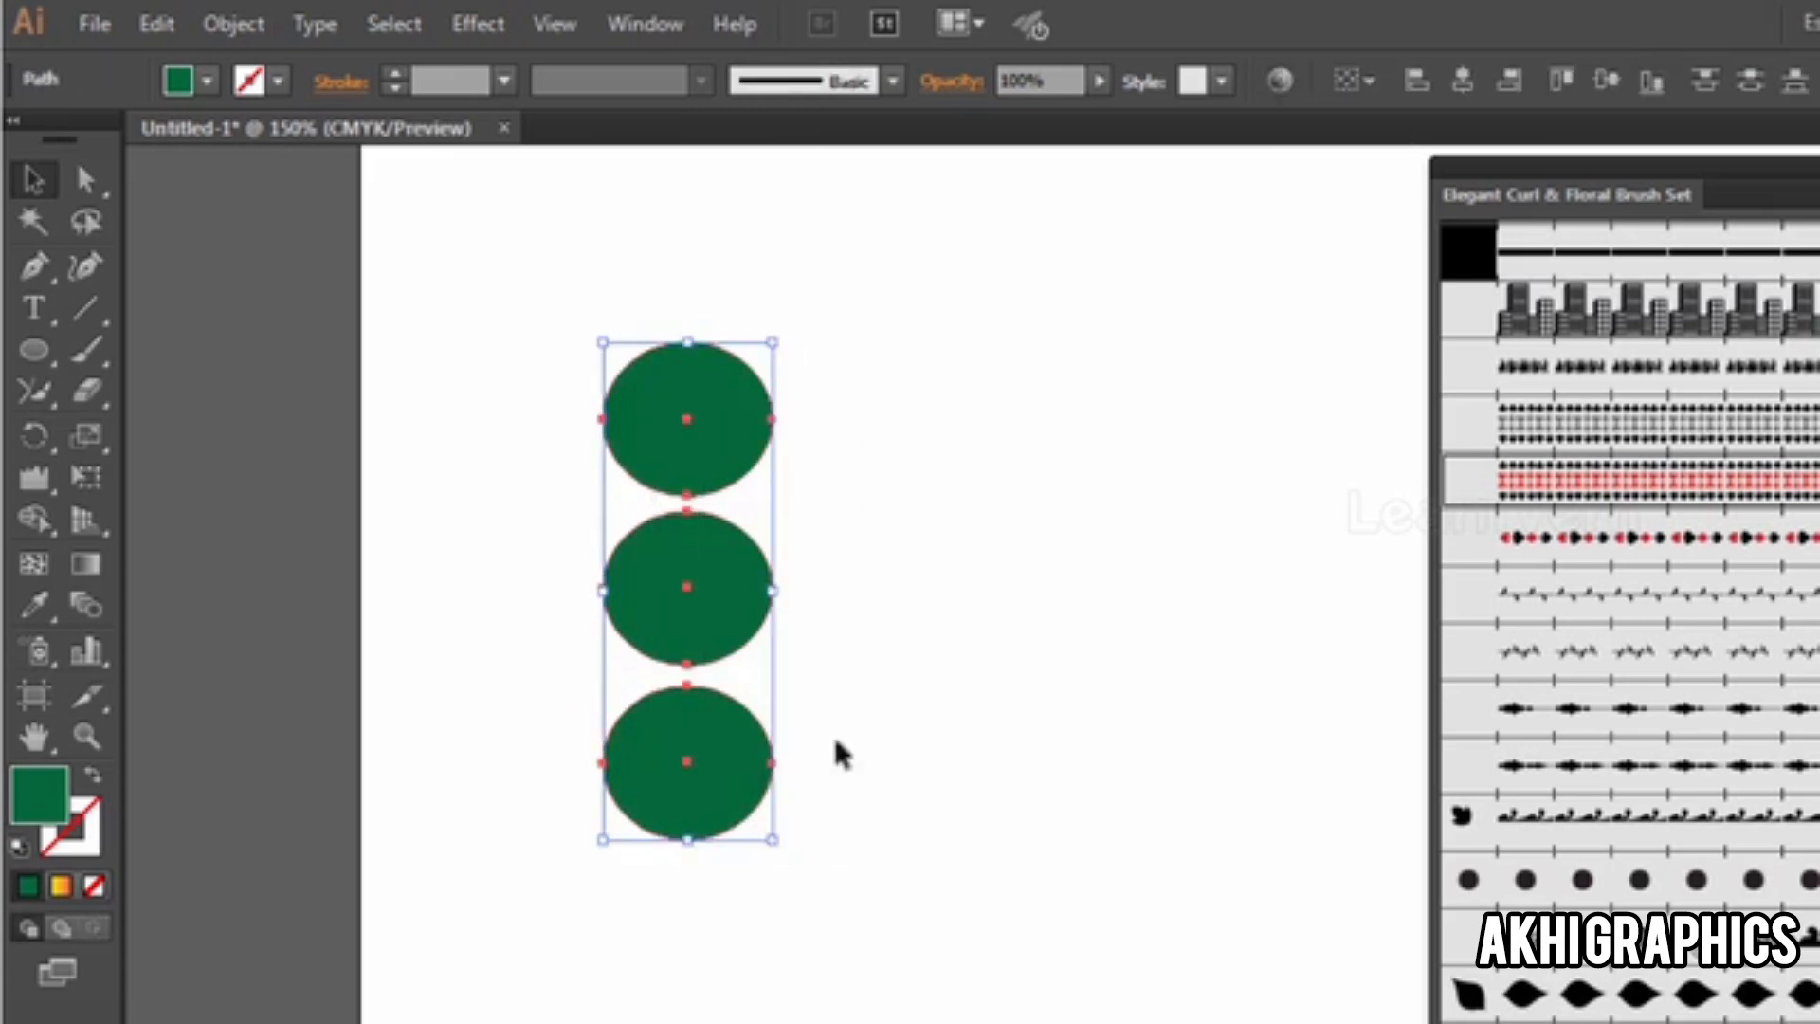
# Step: Set the middle circle's fill colour to light blue
pyautogui.click(842, 755)
pyautogui.click(661, 577)
pyautogui.click(207, 81)
pyautogui.click(239, 157)
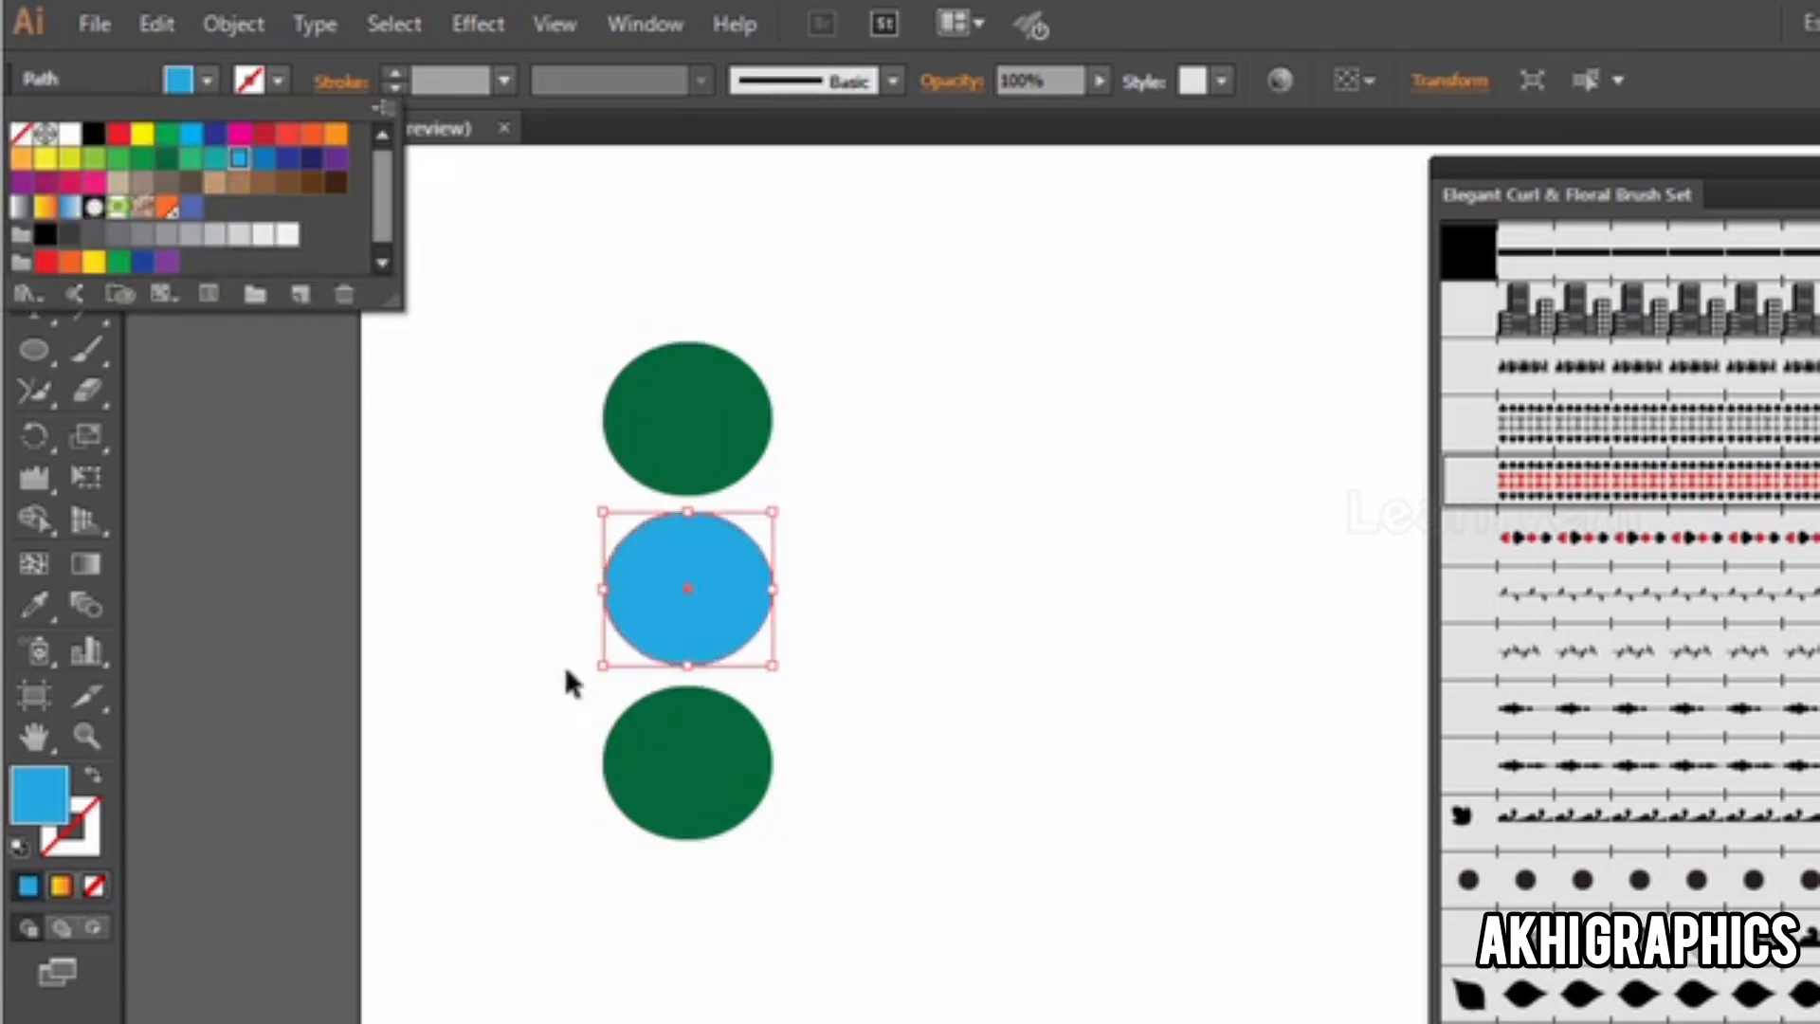
pyautogui.click(652, 670)
# Step: Select all three circles and start a new Pattern Brush from them
pyautogui.moveTo(505, 381); pyautogui.dragTo(799, 863)
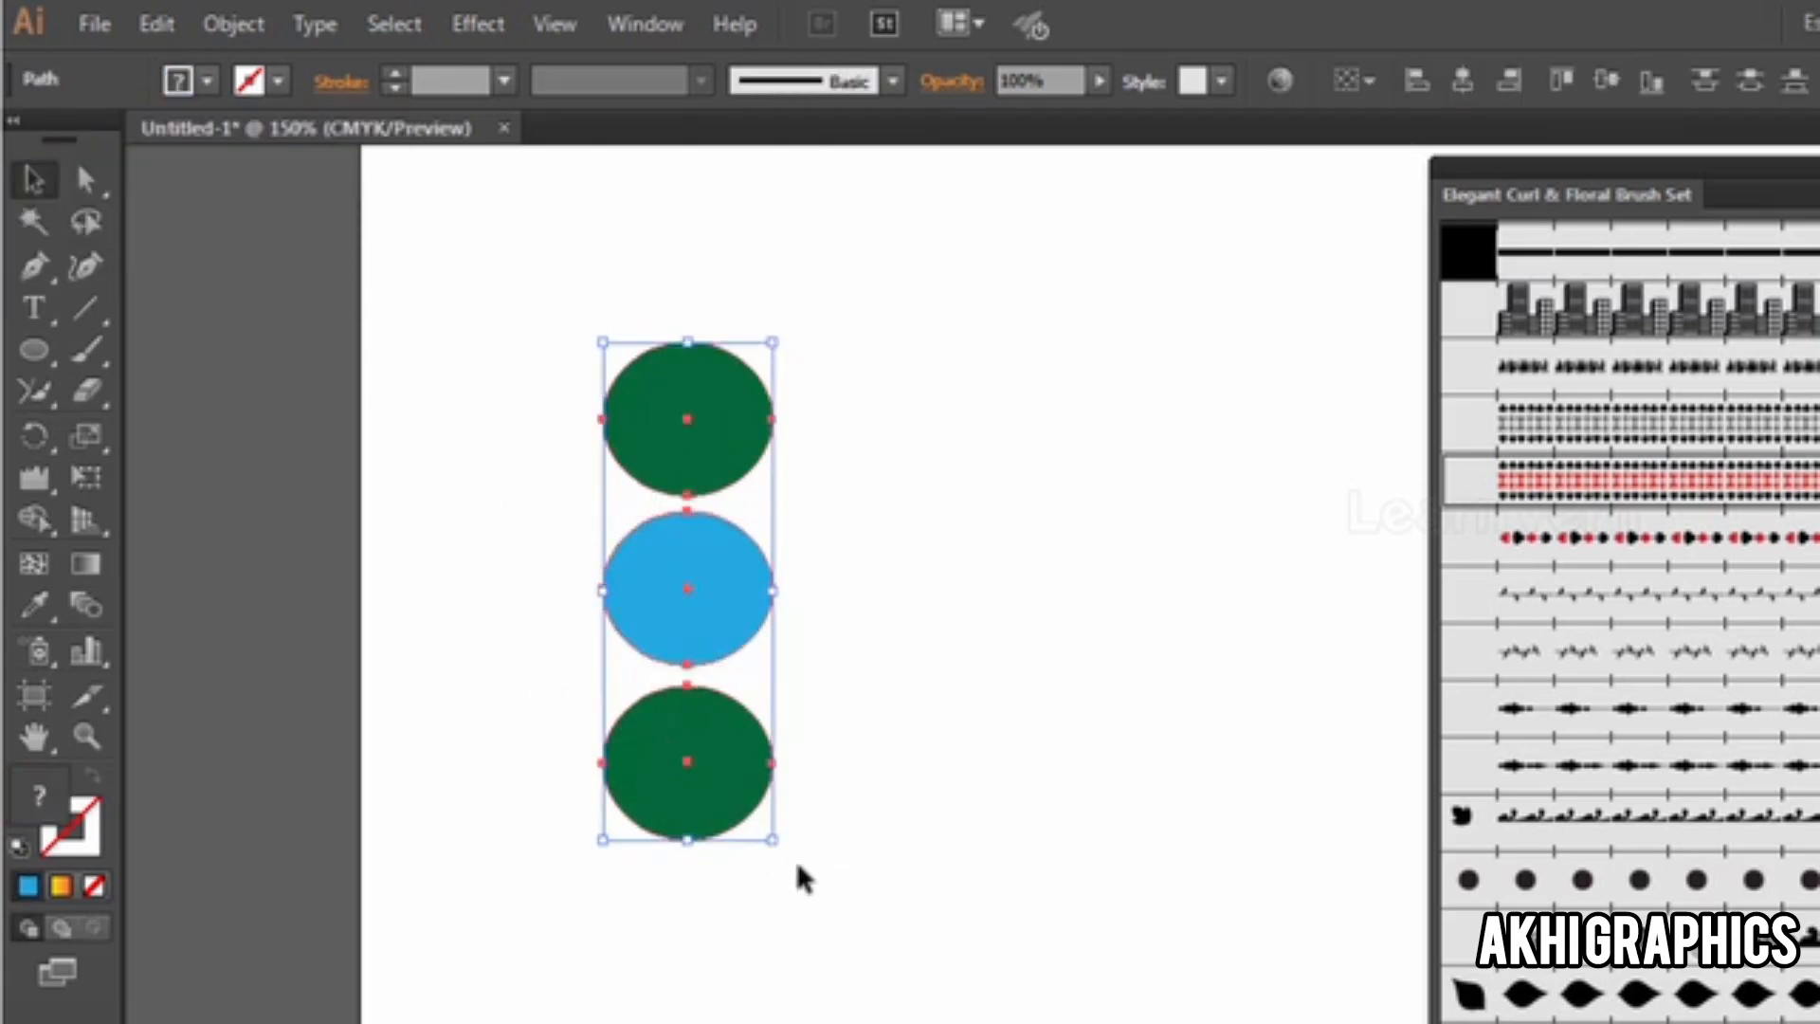
pyautogui.click(864, 83)
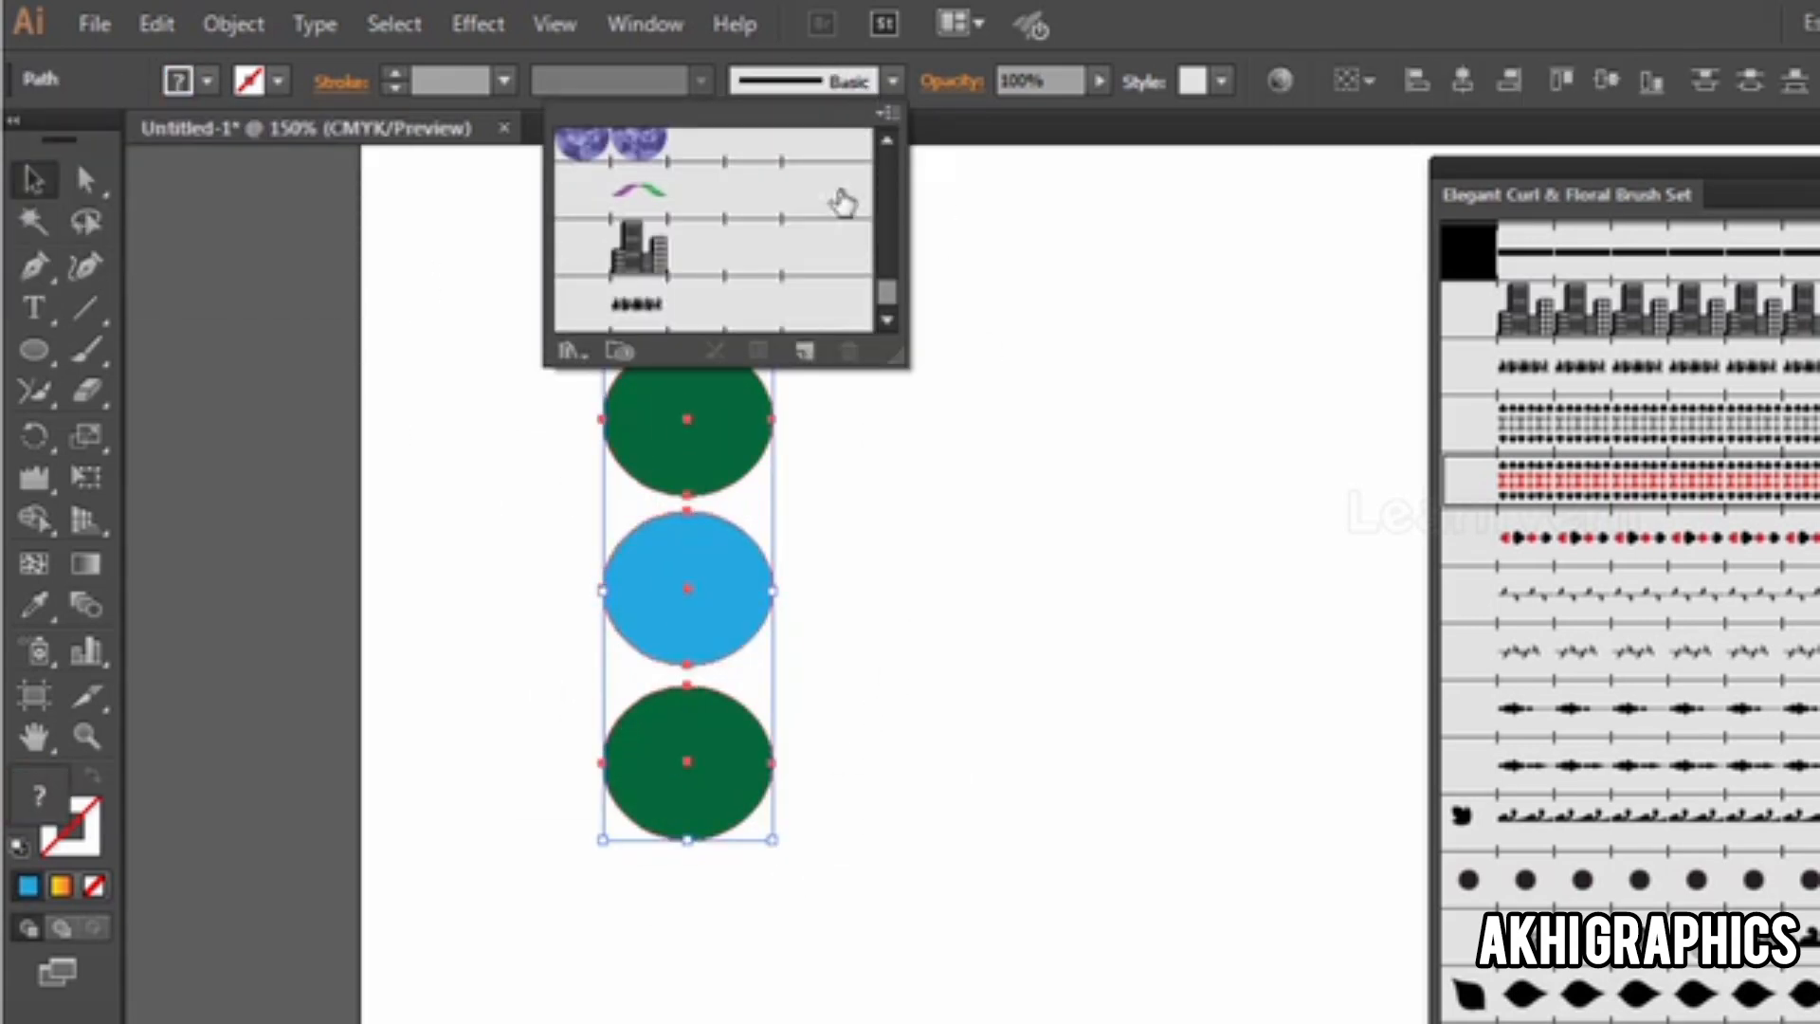
pyautogui.click(803, 355)
pyautogui.moveTo(1055, 545); pyautogui.dragTo(919, 254)
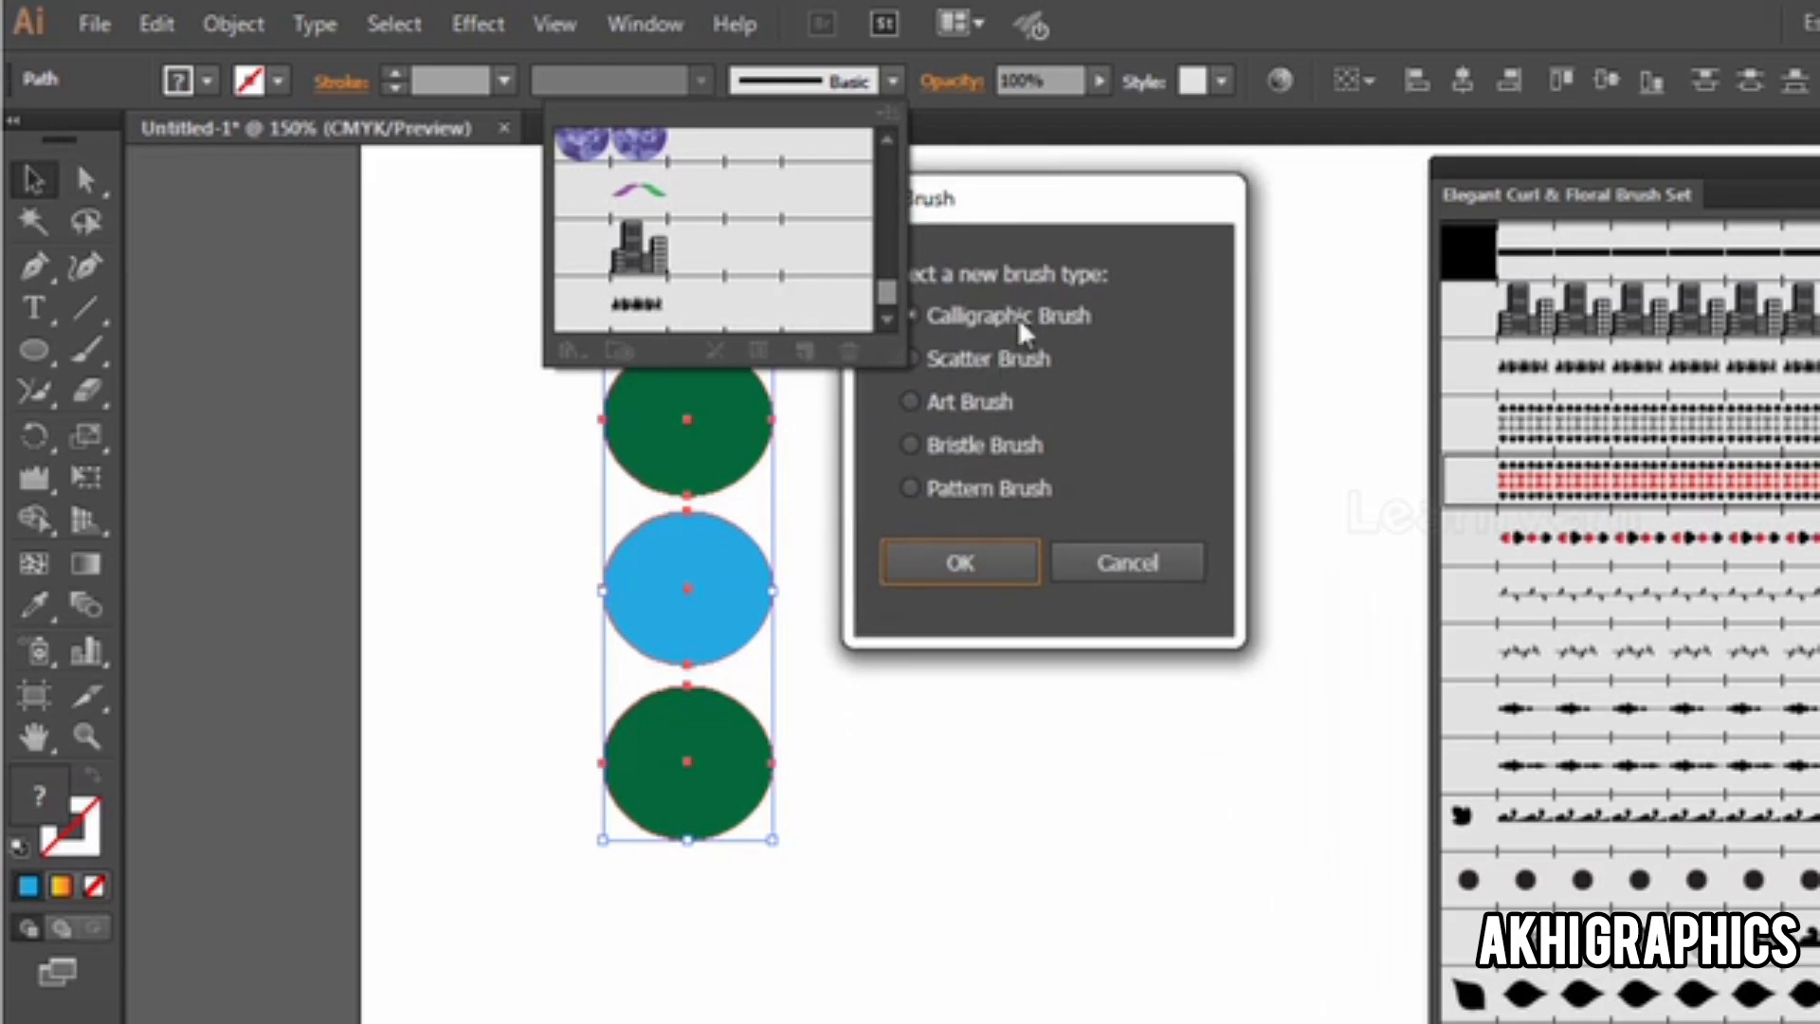
pyautogui.moveTo(1064, 203); pyautogui.dragTo(1255, 232)
pyautogui.click(1185, 383)
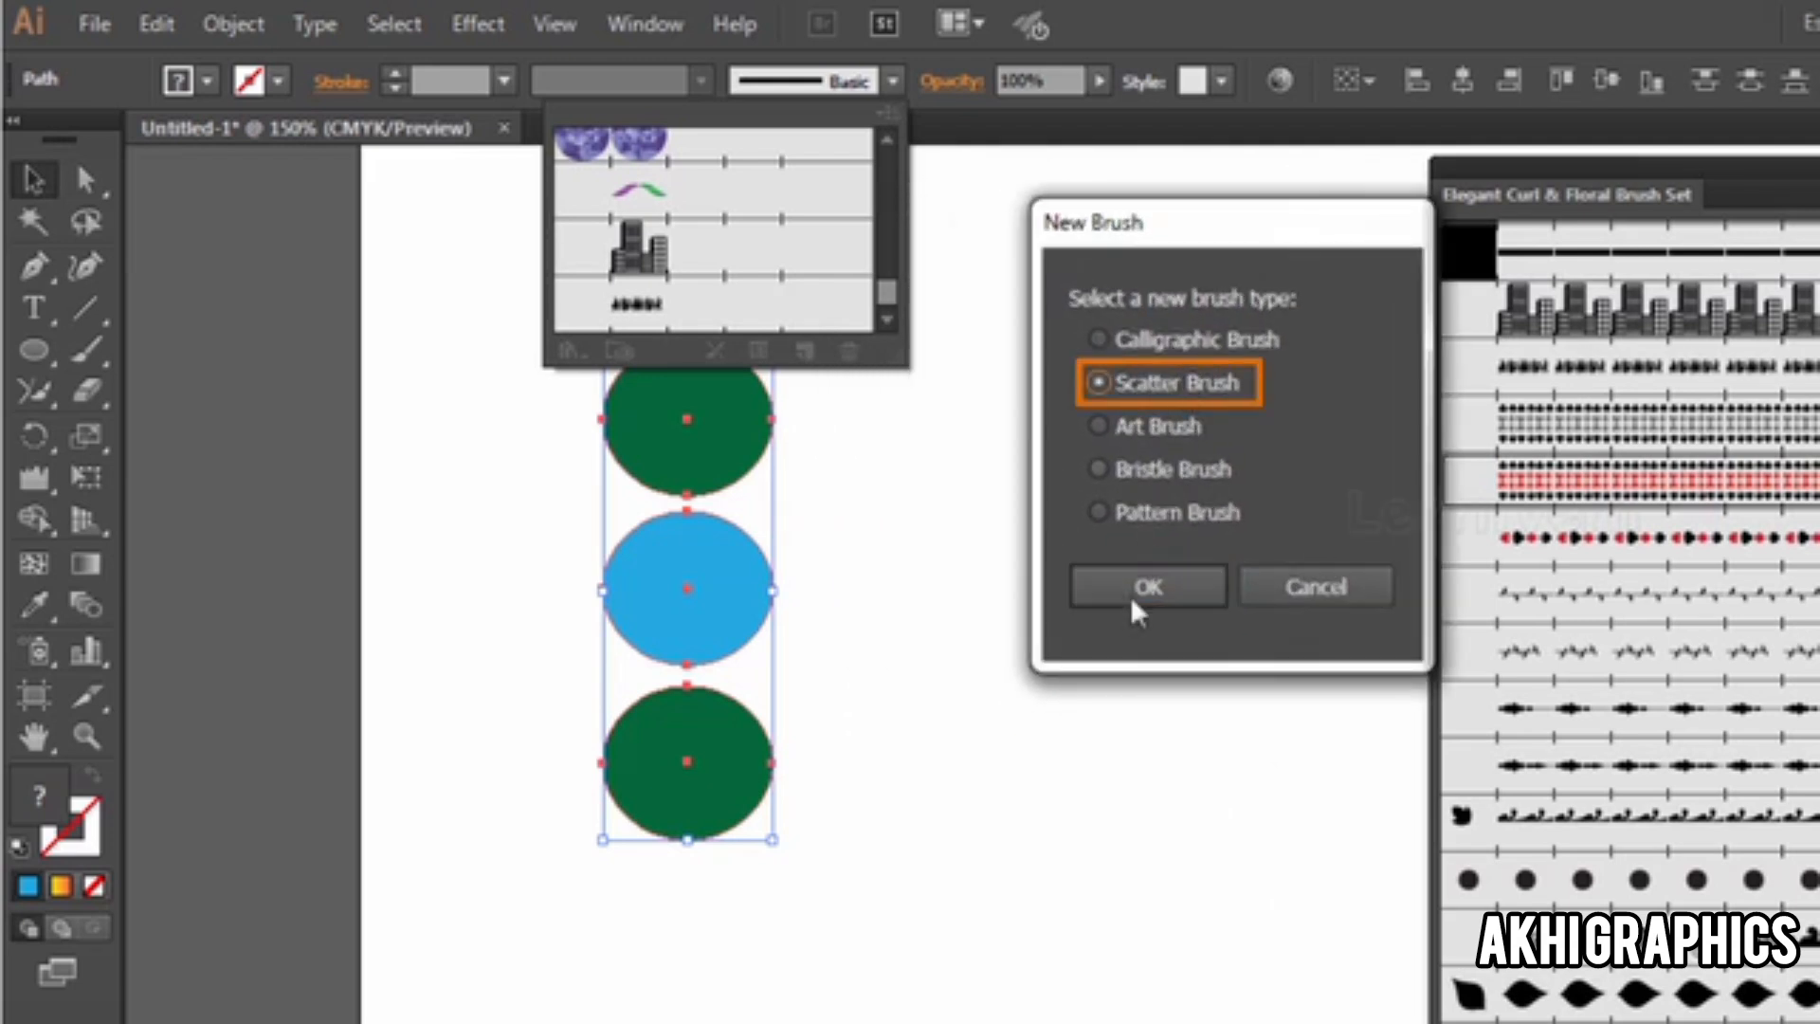
pyautogui.click(1140, 468)
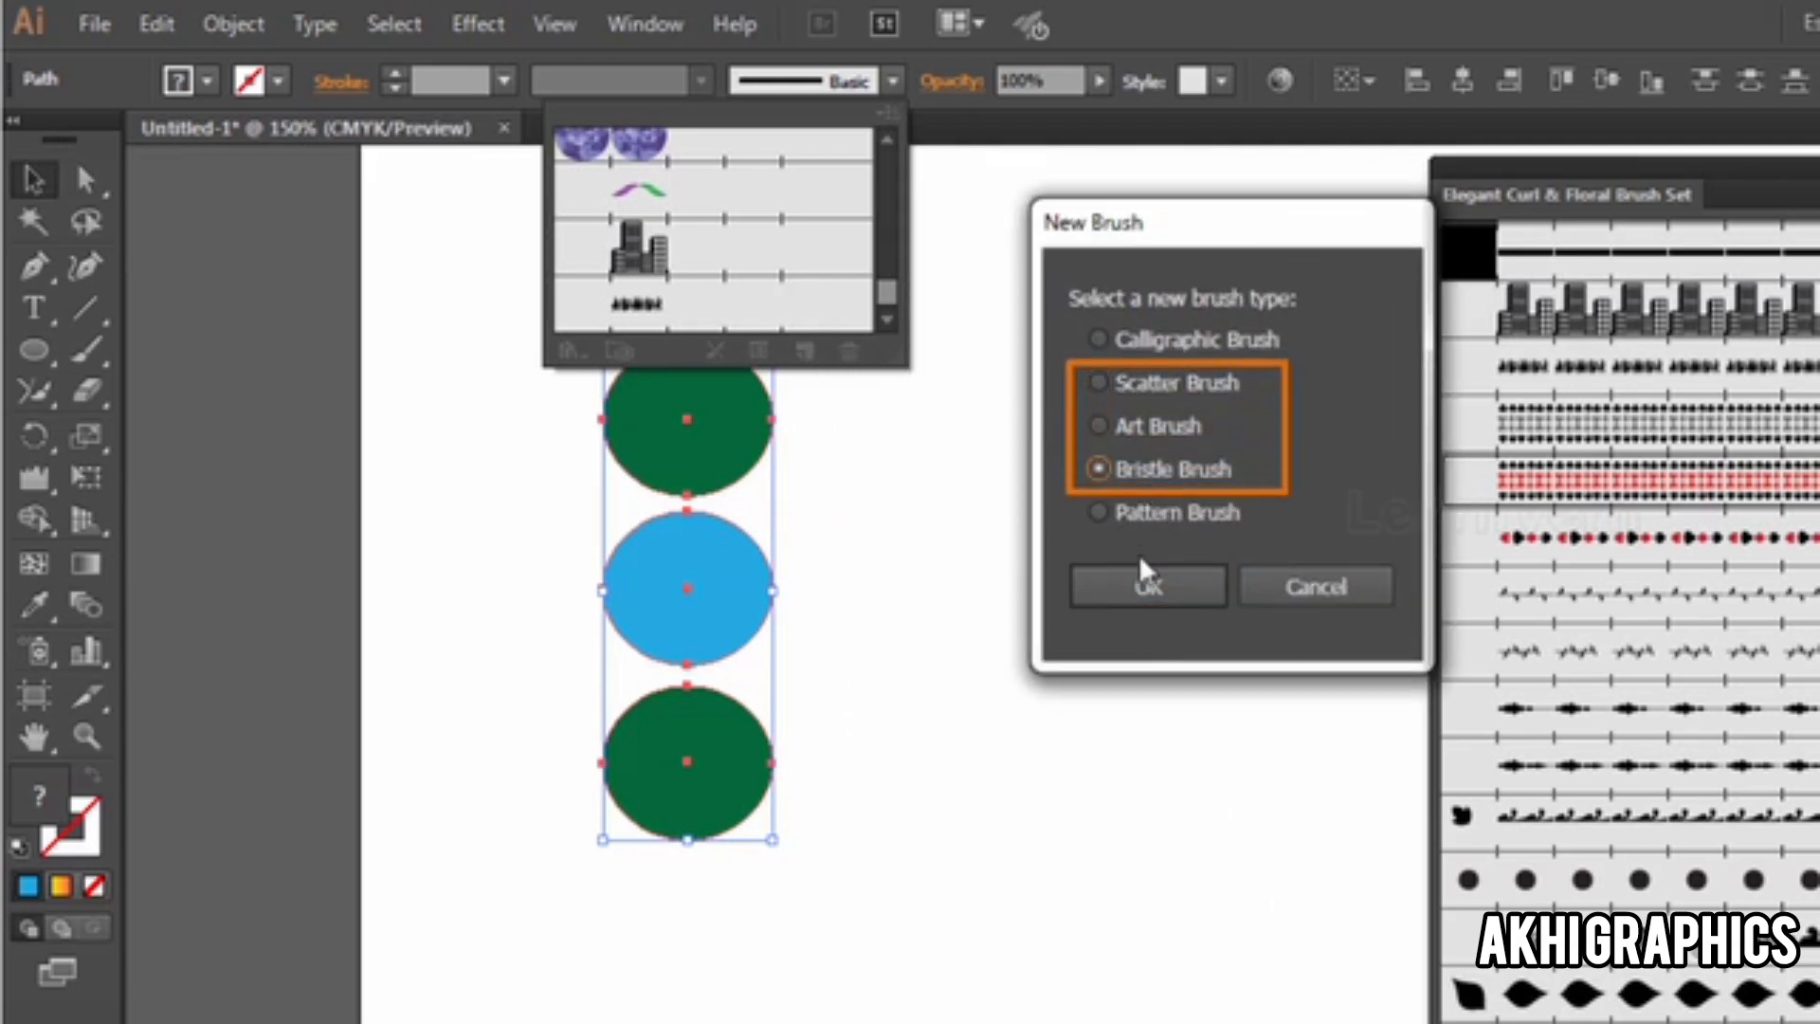
pyautogui.click(1140, 514)
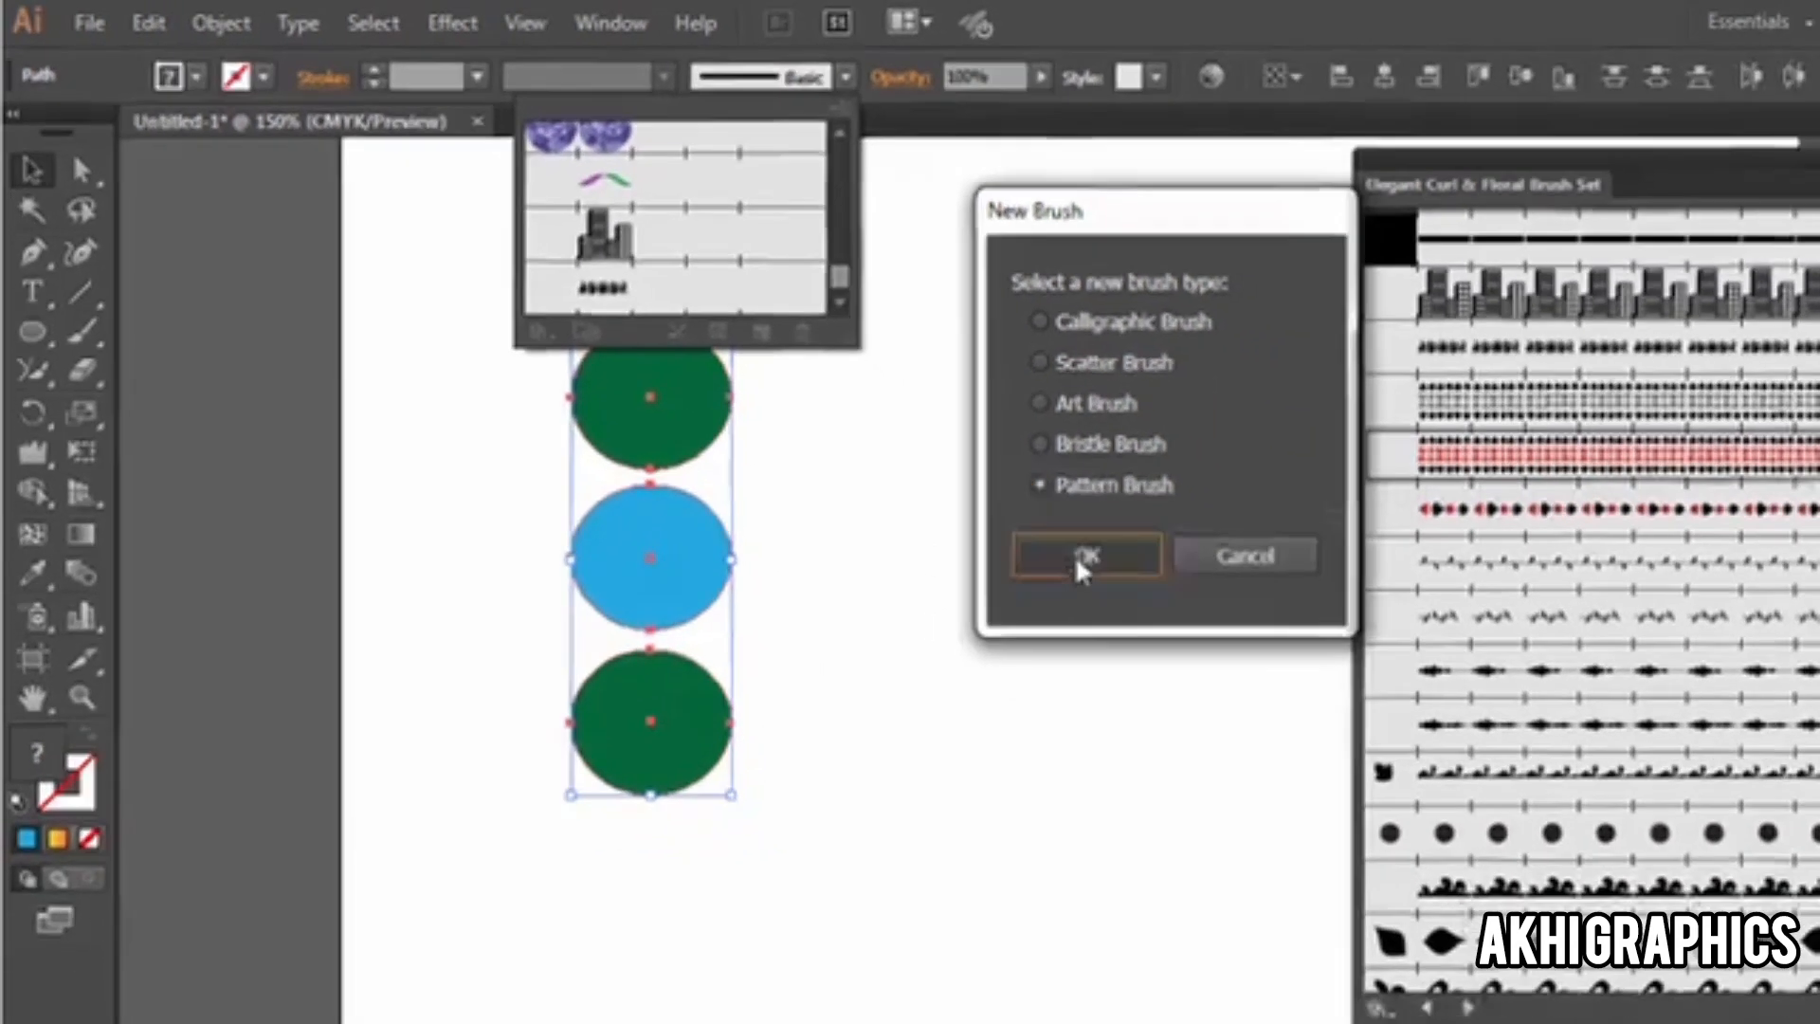
pyautogui.click(1148, 587)
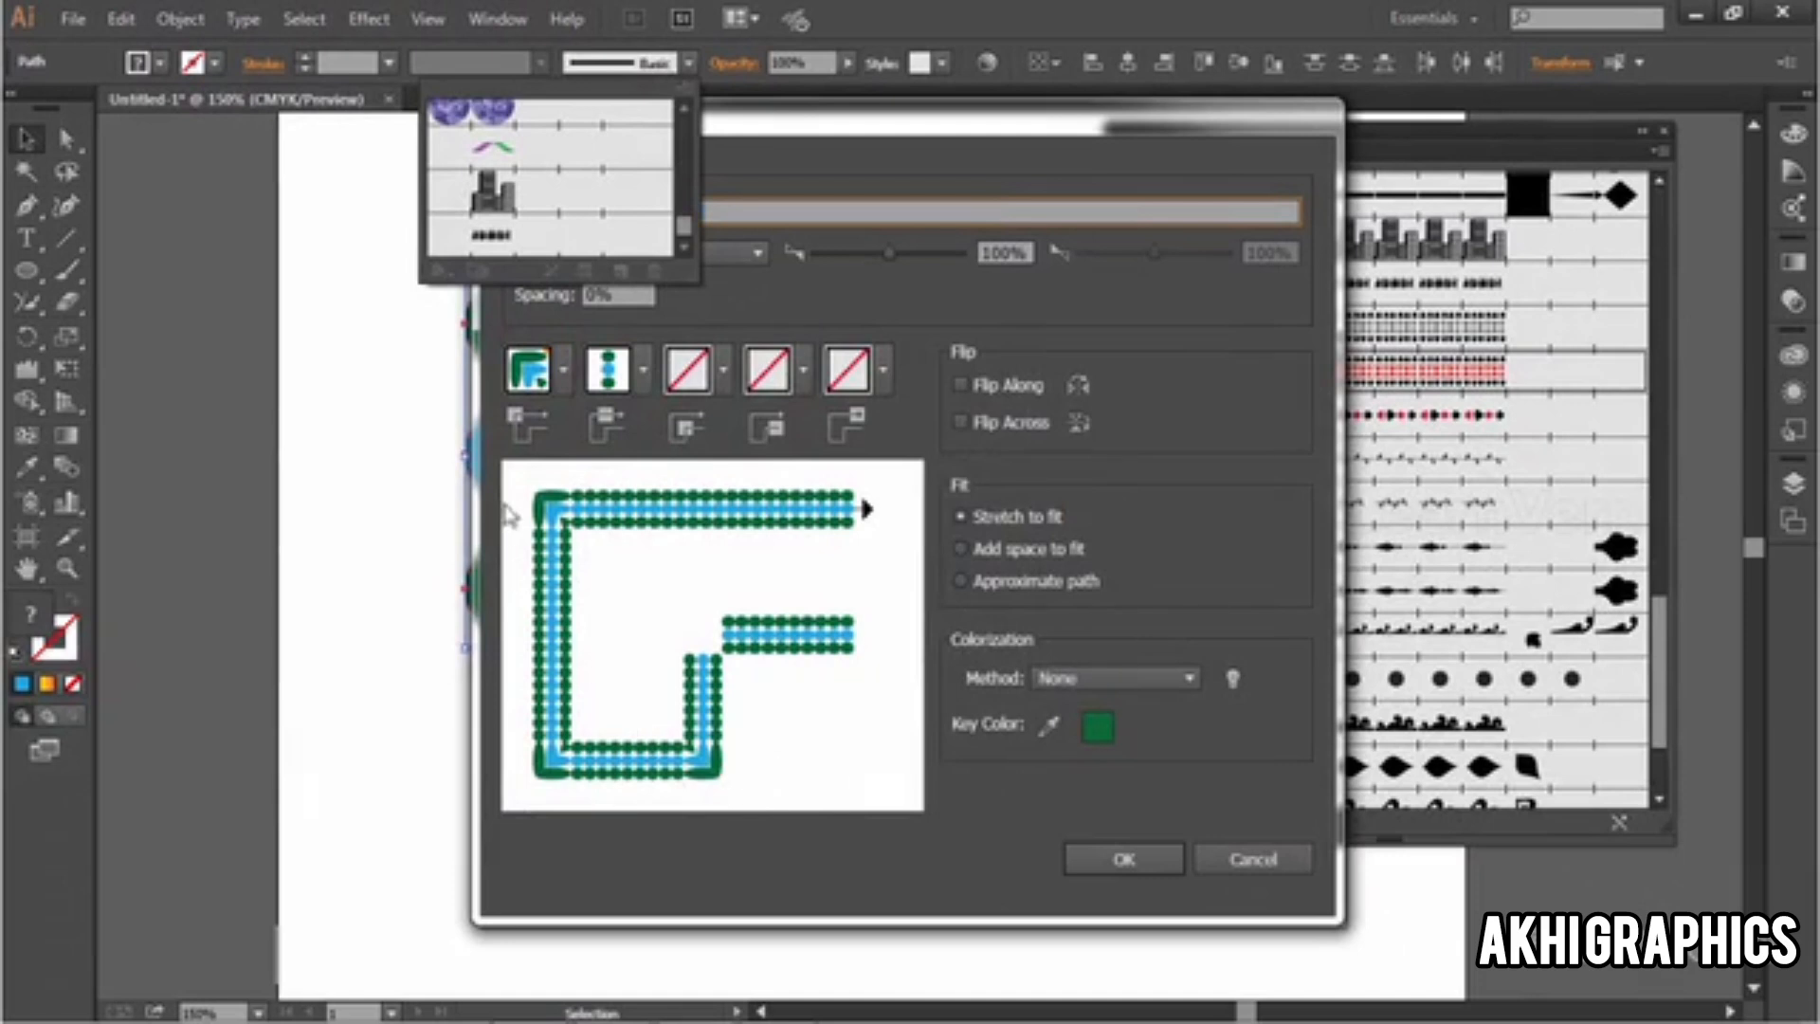
# Step: Set the new brush's inner corner, start and end tiles to Pompadour and create the brush
pyautogui.moveTo(901, 126); pyautogui.dragTo(1083, 131)
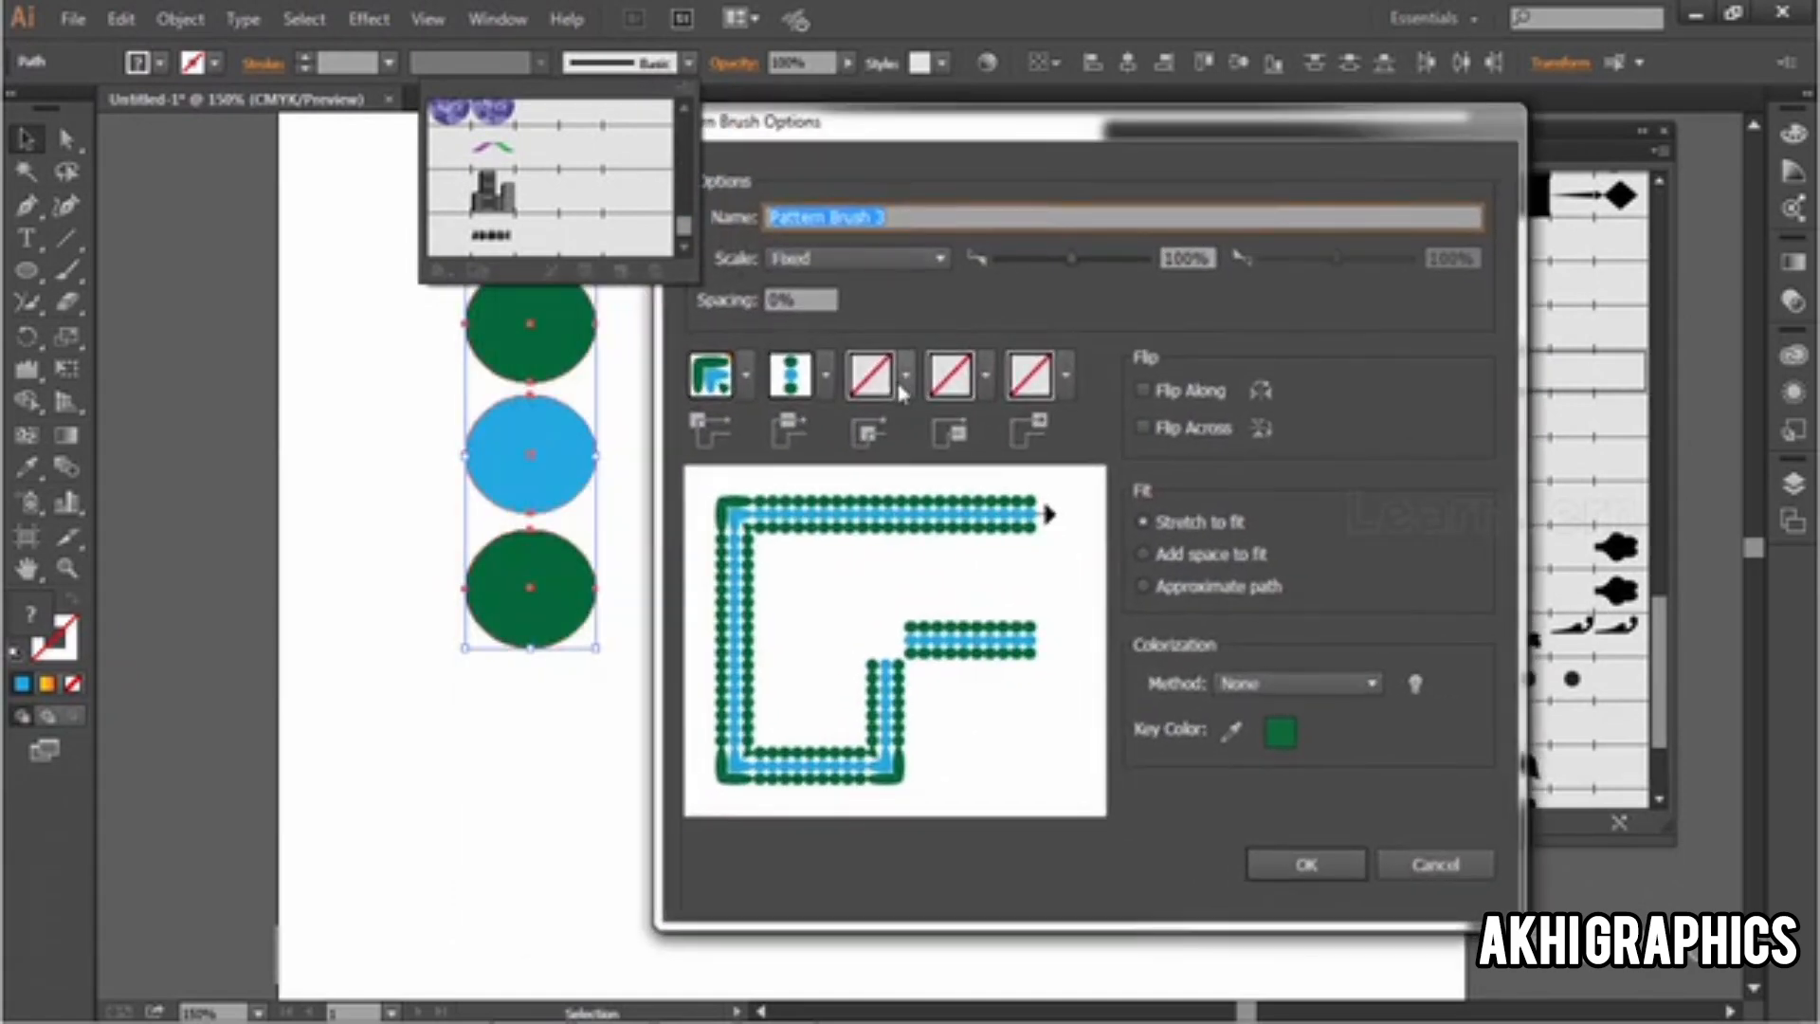
pyautogui.click(746, 374)
pyautogui.scroll(-3, 863, 526)
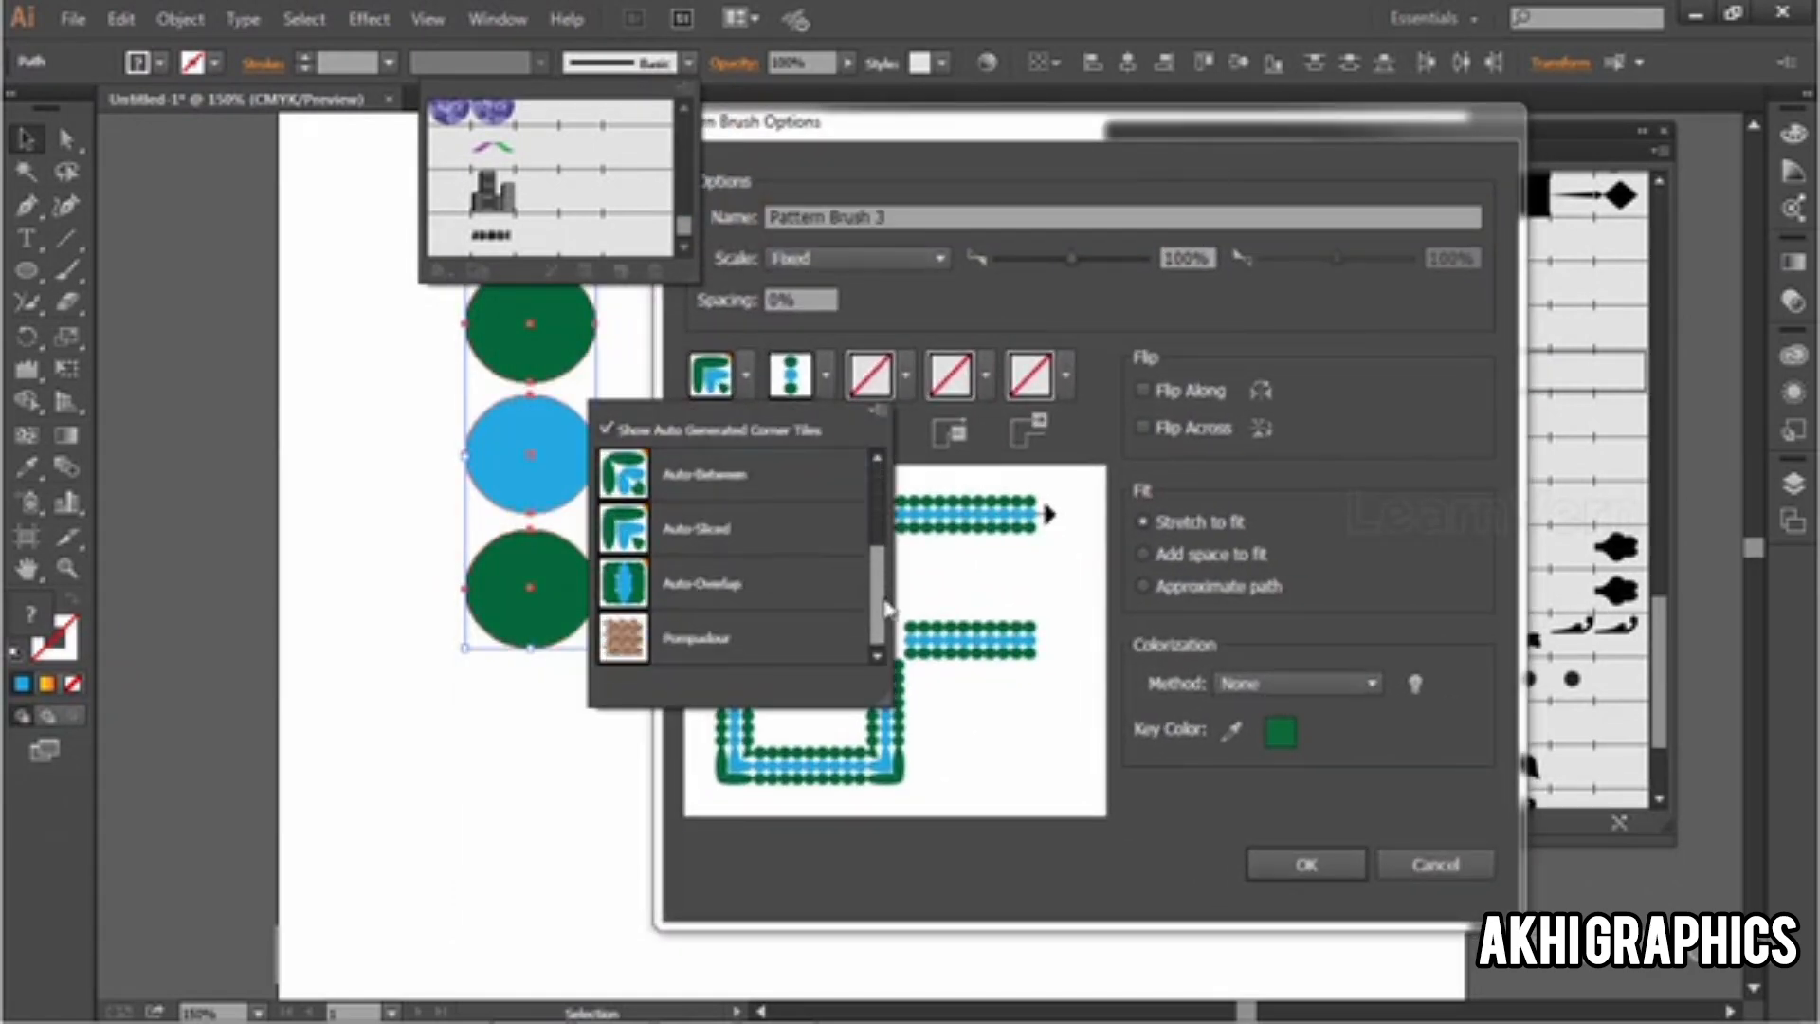
pyautogui.click(760, 630)
pyautogui.click(986, 374)
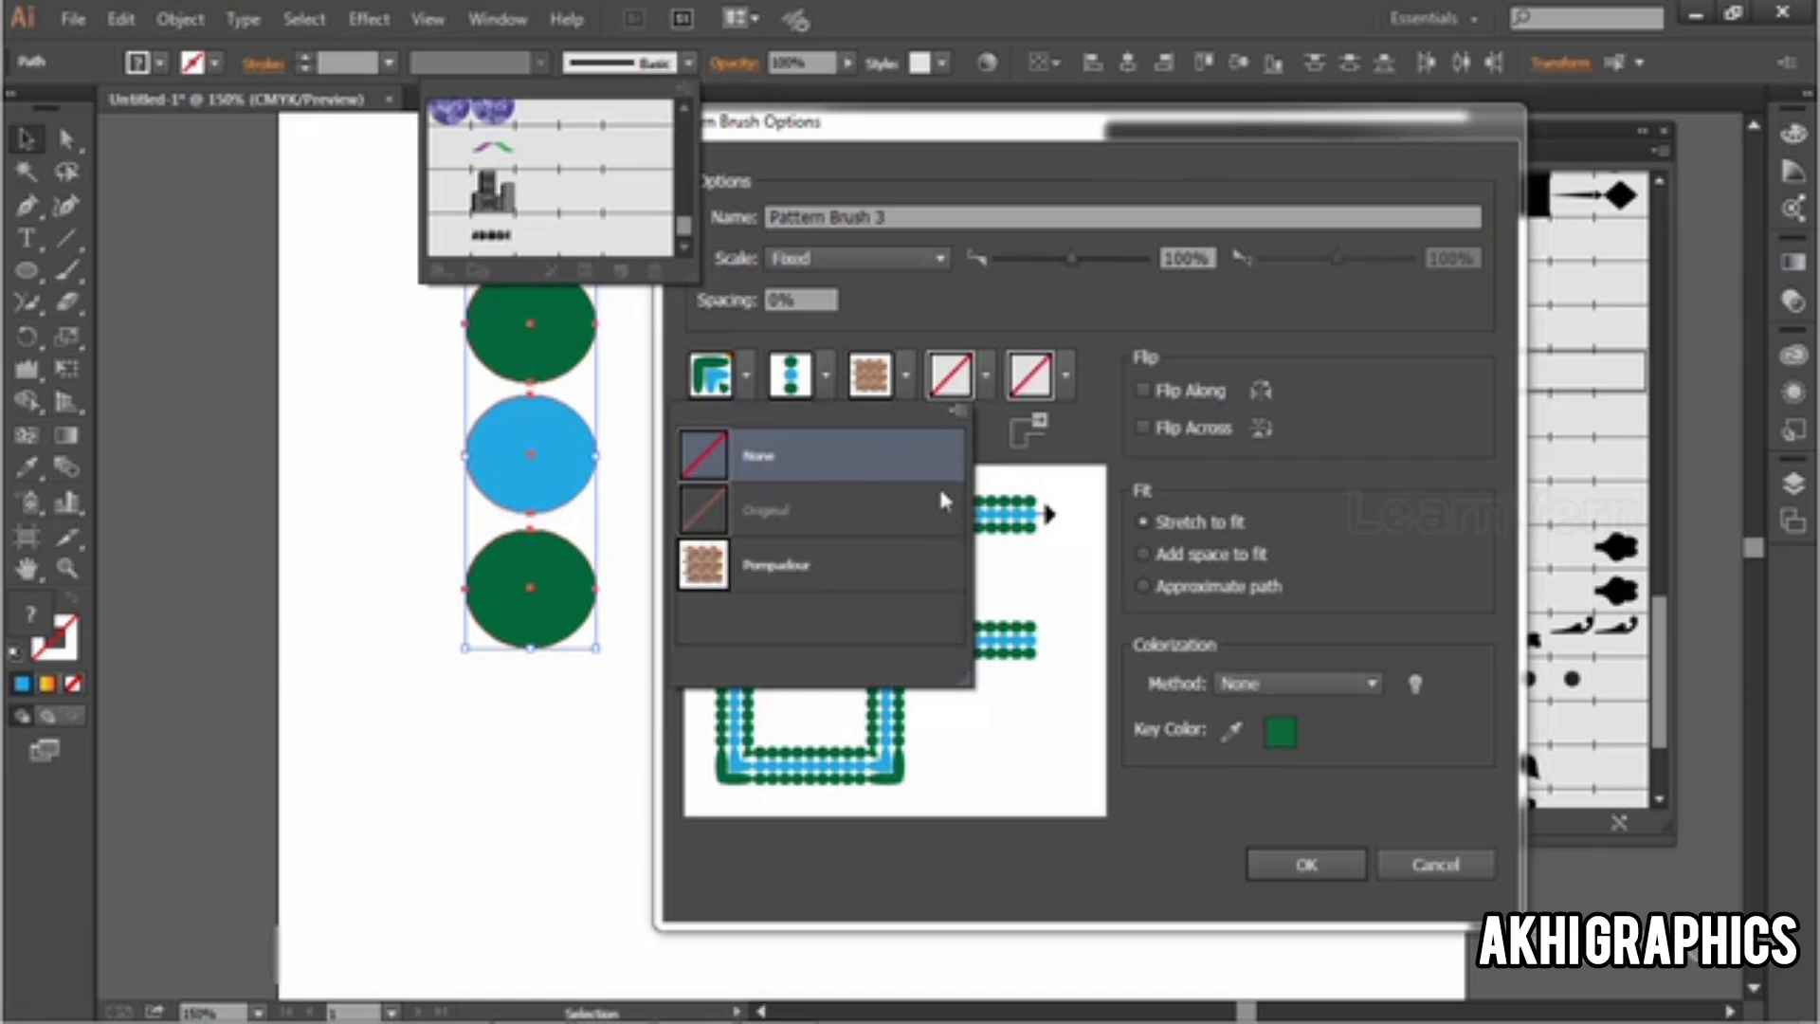
pyautogui.click(920, 462)
pyautogui.click(1066, 376)
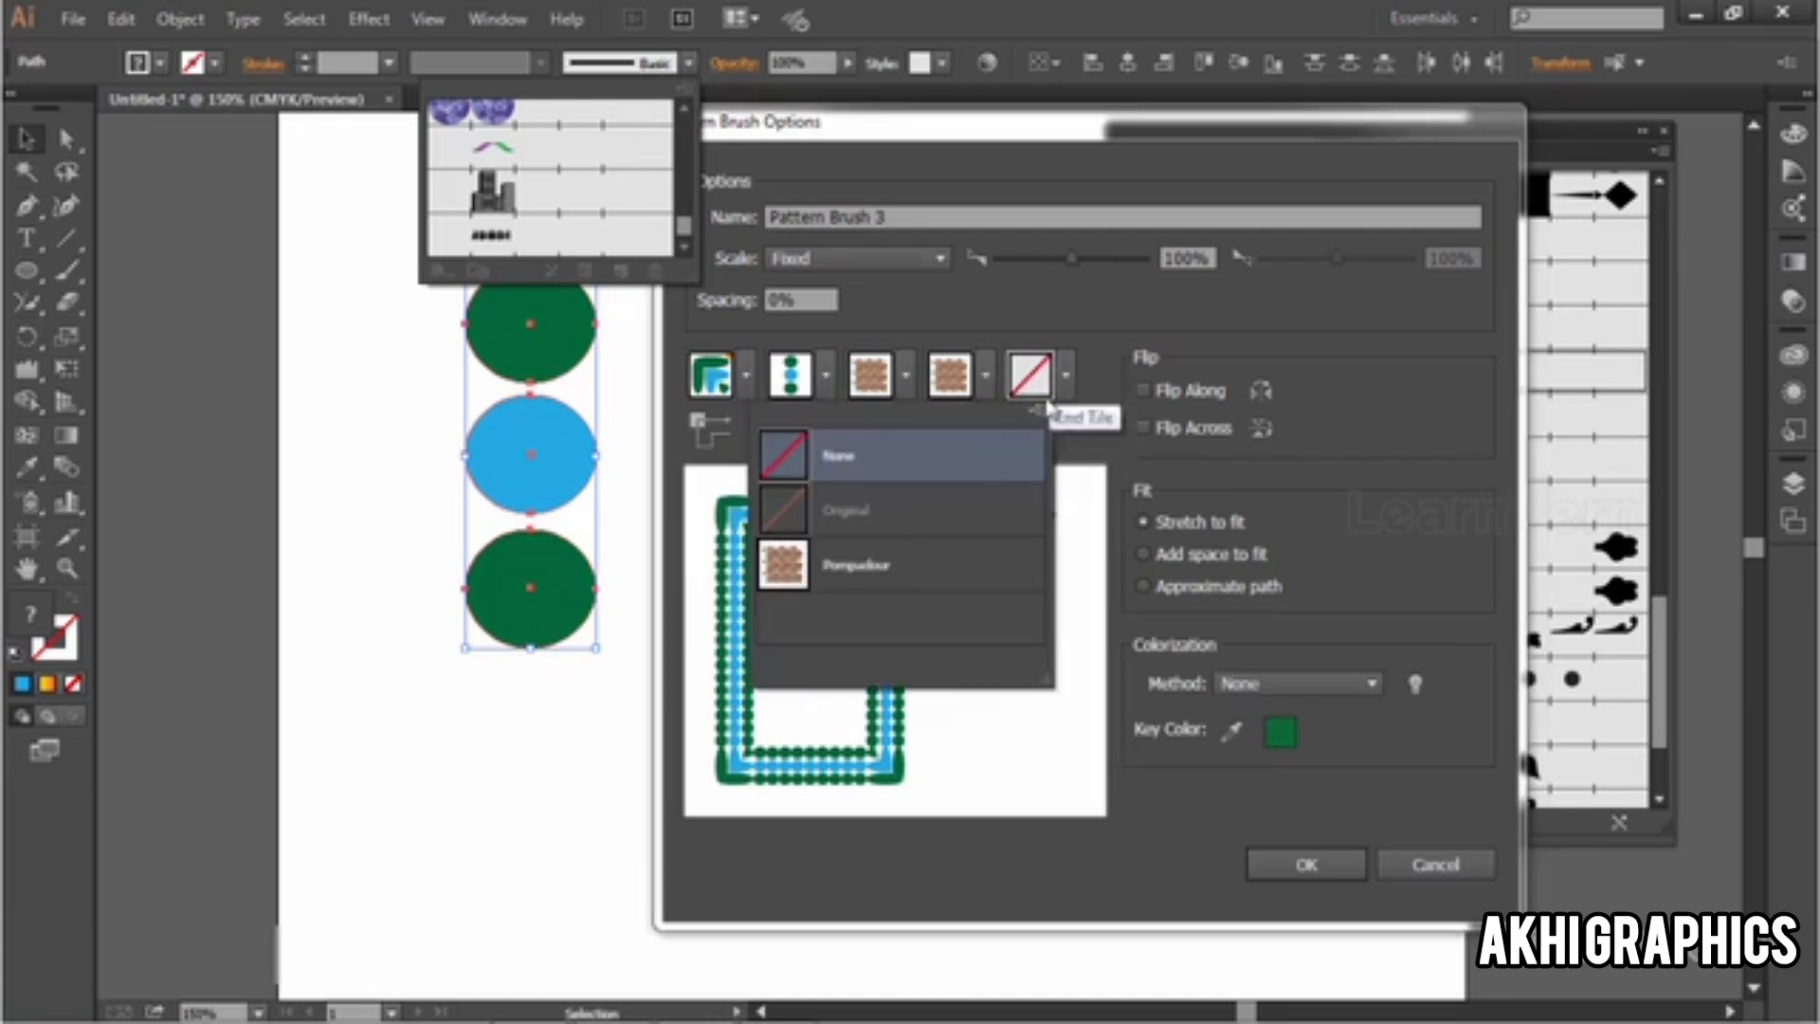
pyautogui.click(853, 566)
pyautogui.click(1282, 863)
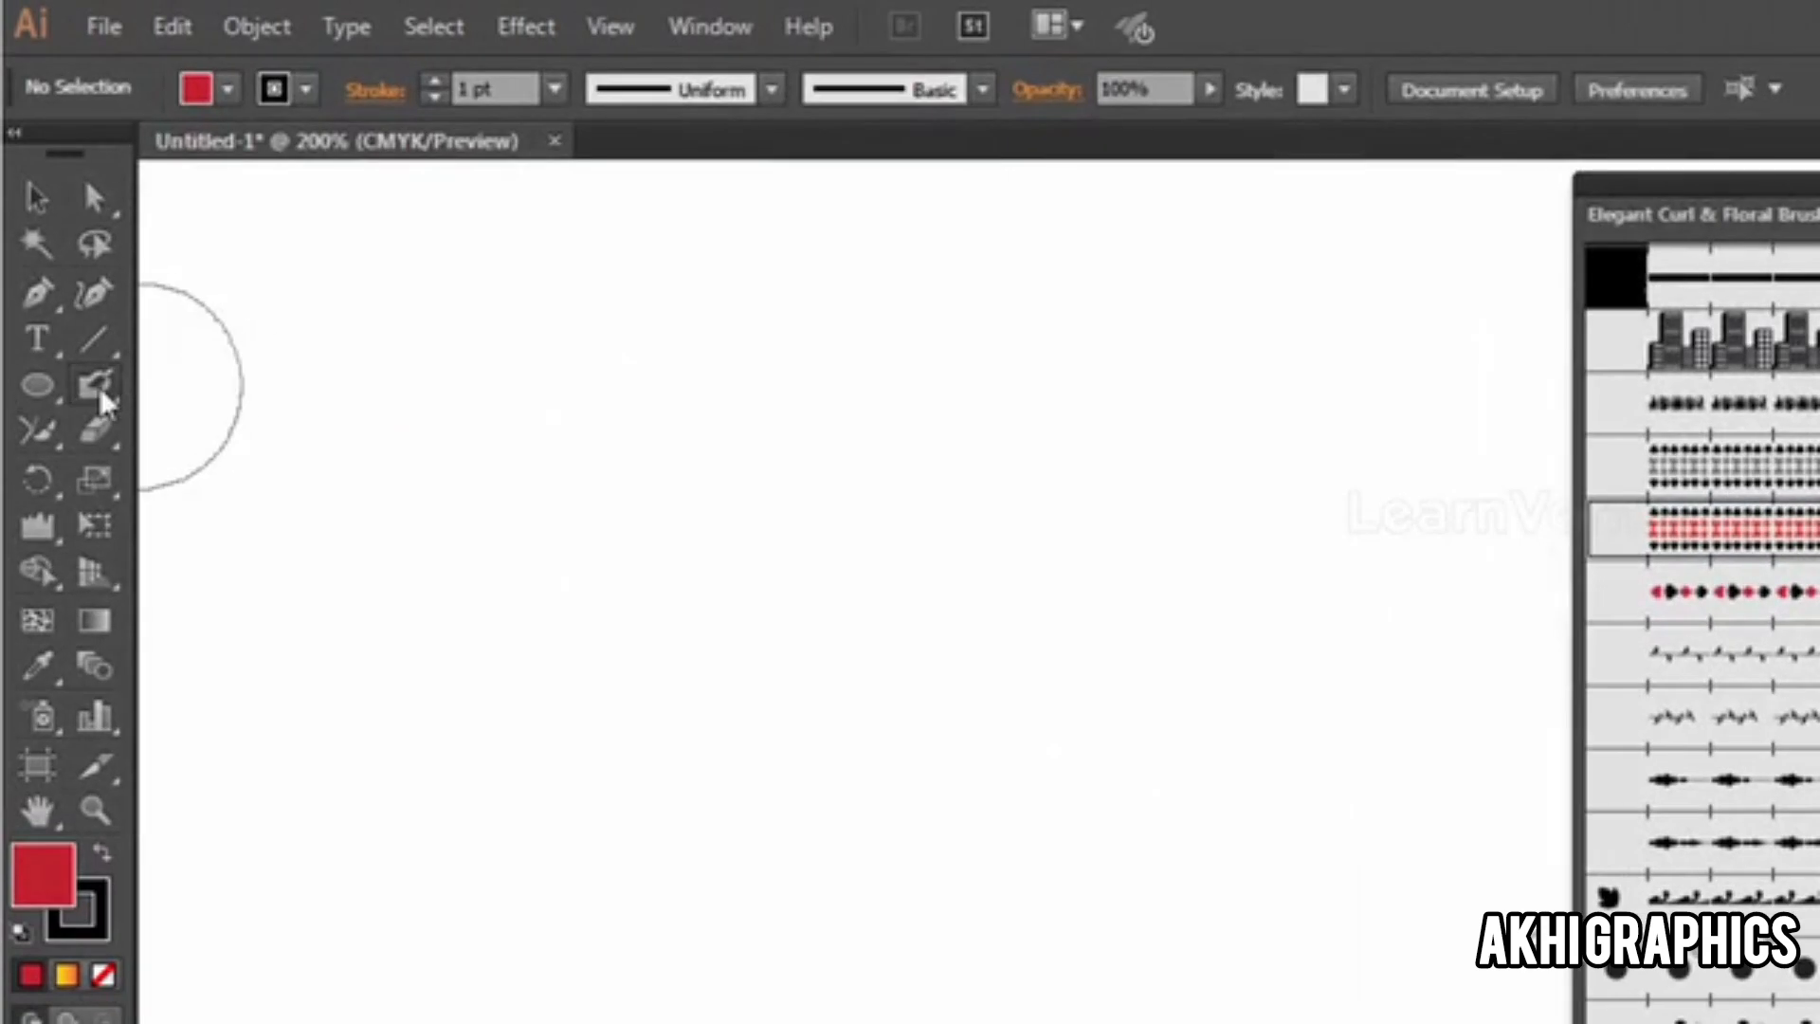
# Step: Paint a thick curved black stroke down the empty artboard with the Blob Brush tool
pyautogui.moveTo(93, 384); pyautogui.dragTo(289, 393)
pyautogui.click(296, 429)
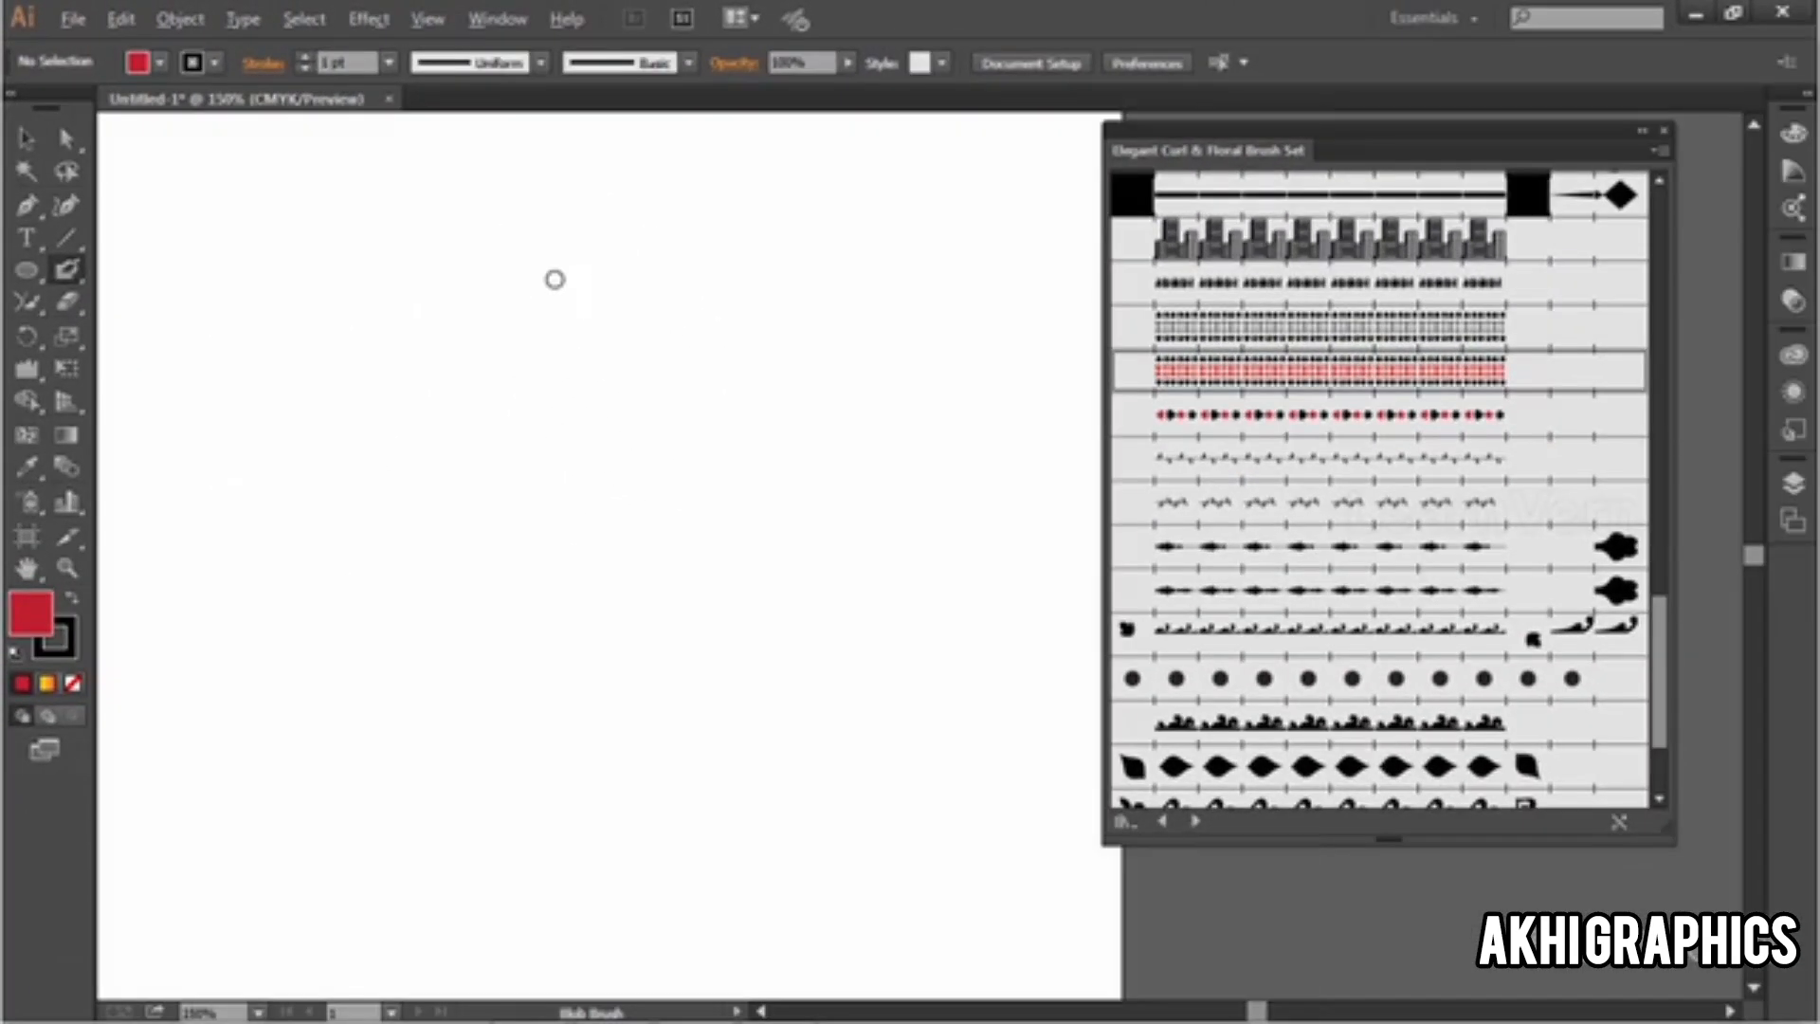
pyautogui.scroll(-3, 625, 319)
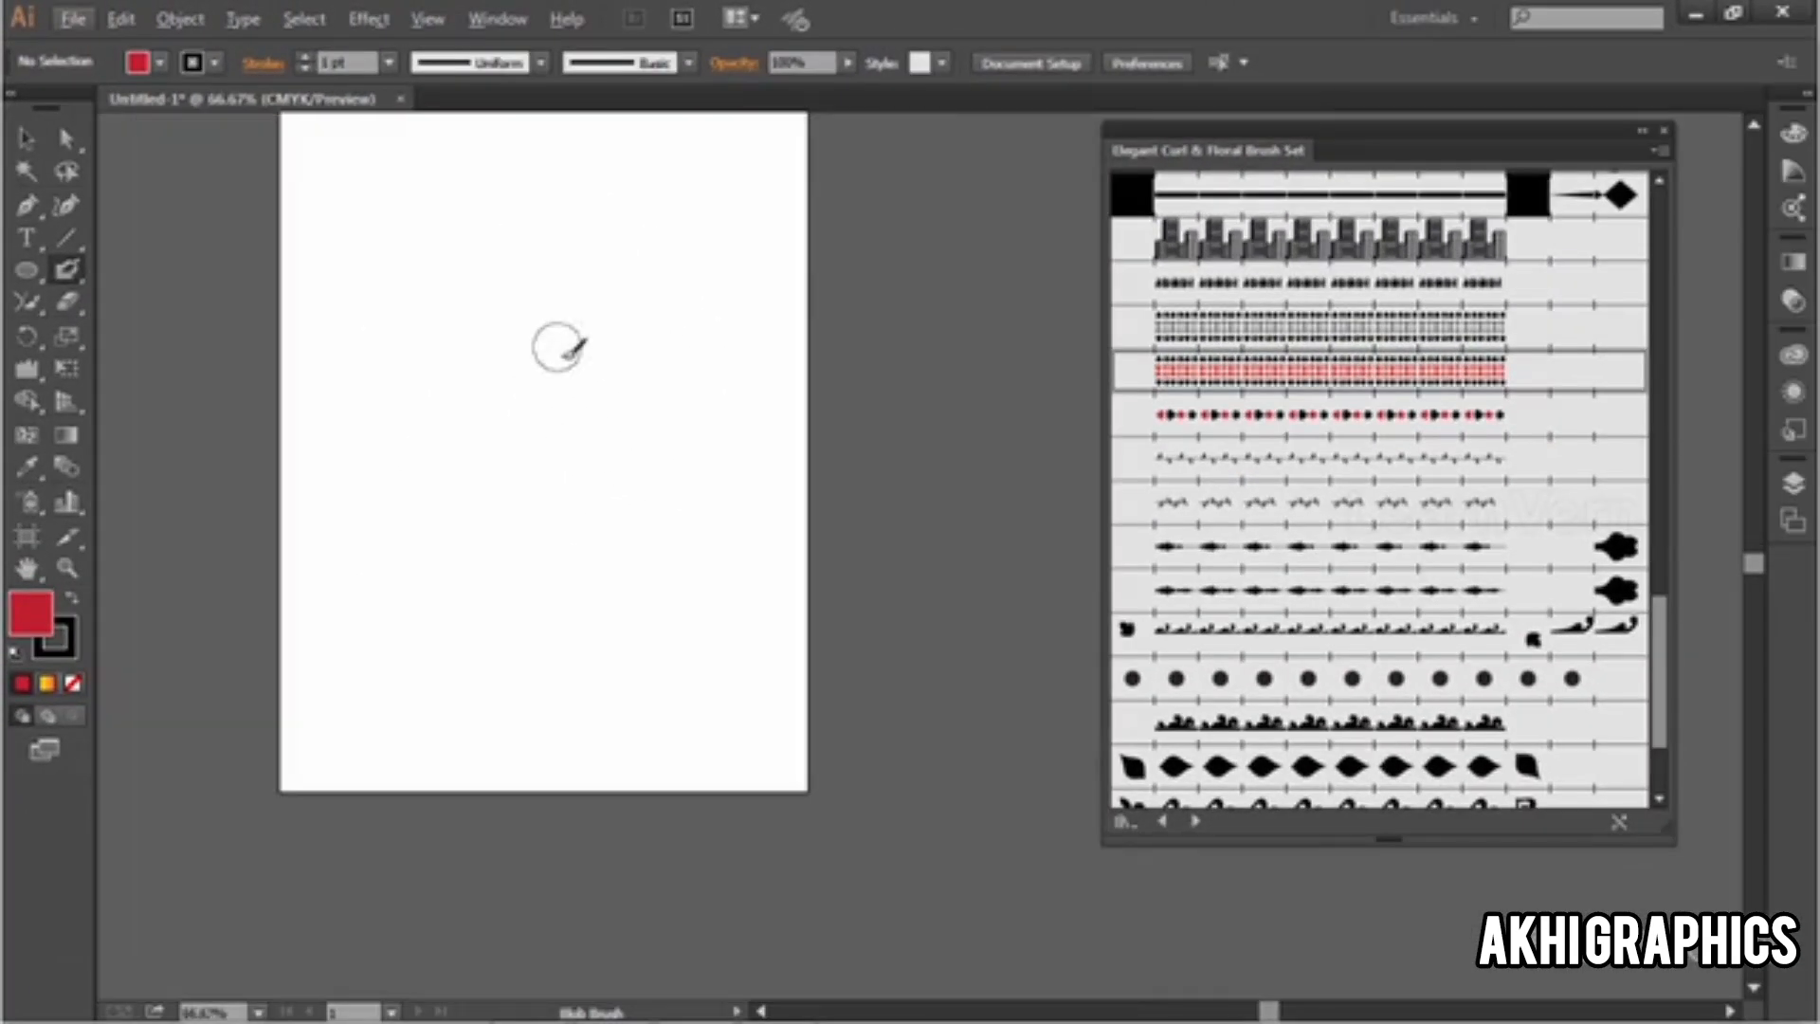
pyautogui.moveTo(562, 212)
pyautogui.mouseDown()
pyautogui.moveTo(473, 336)
pyautogui.moveTo(421, 470)
pyautogui.moveTo(718, 592)
pyautogui.moveTo(735, 630)
pyautogui.mouseUp()
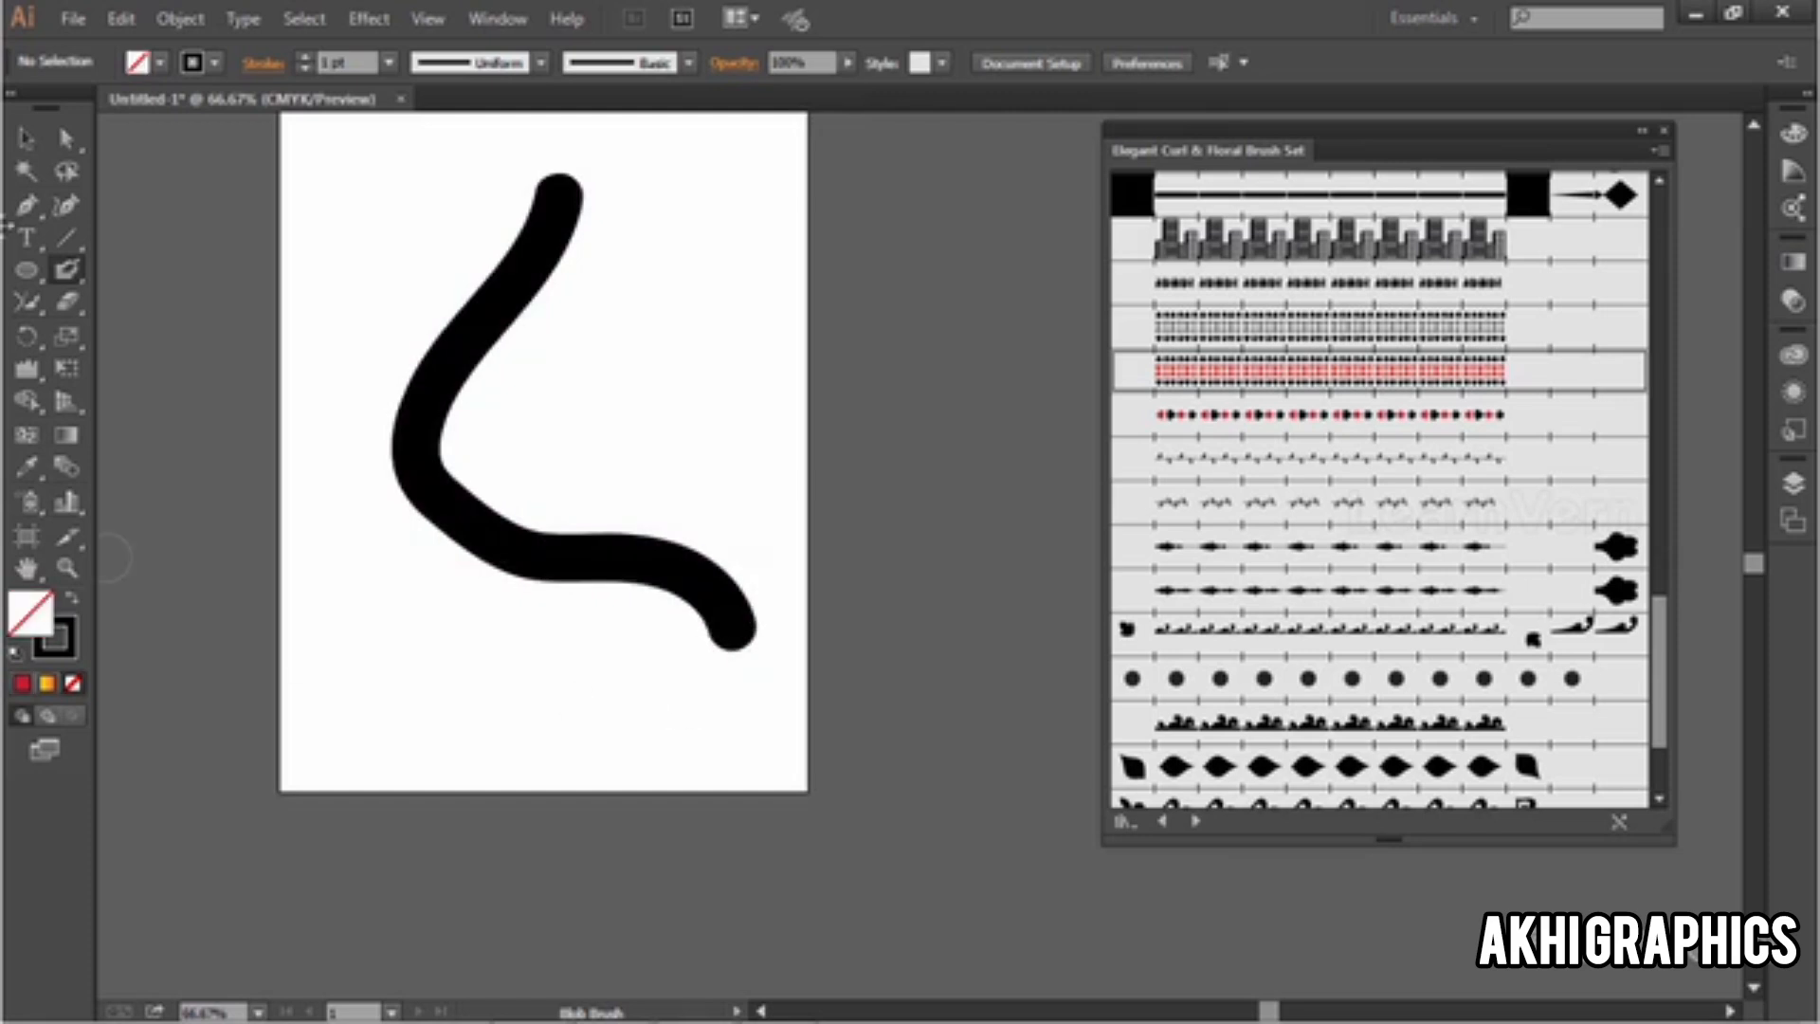
# Step: Select the painted curved shape and set its fill colour to dark blue
pyautogui.press('v')
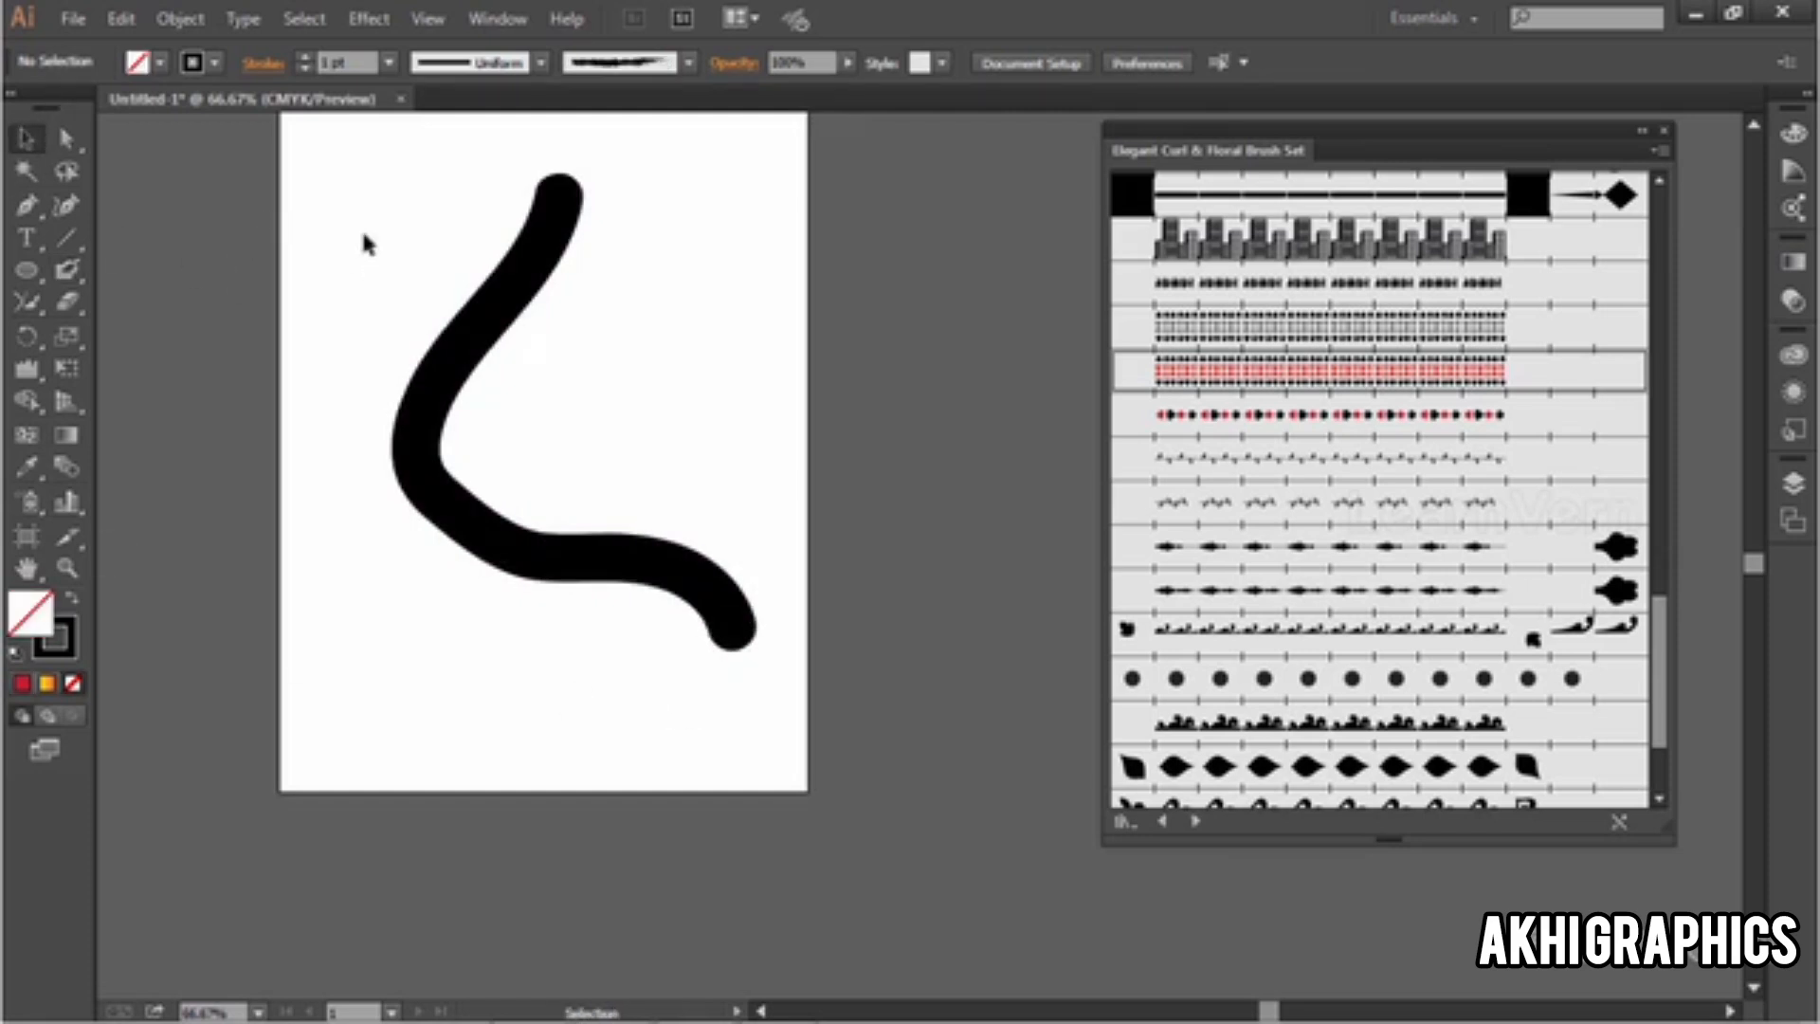
pyautogui.click(469, 303)
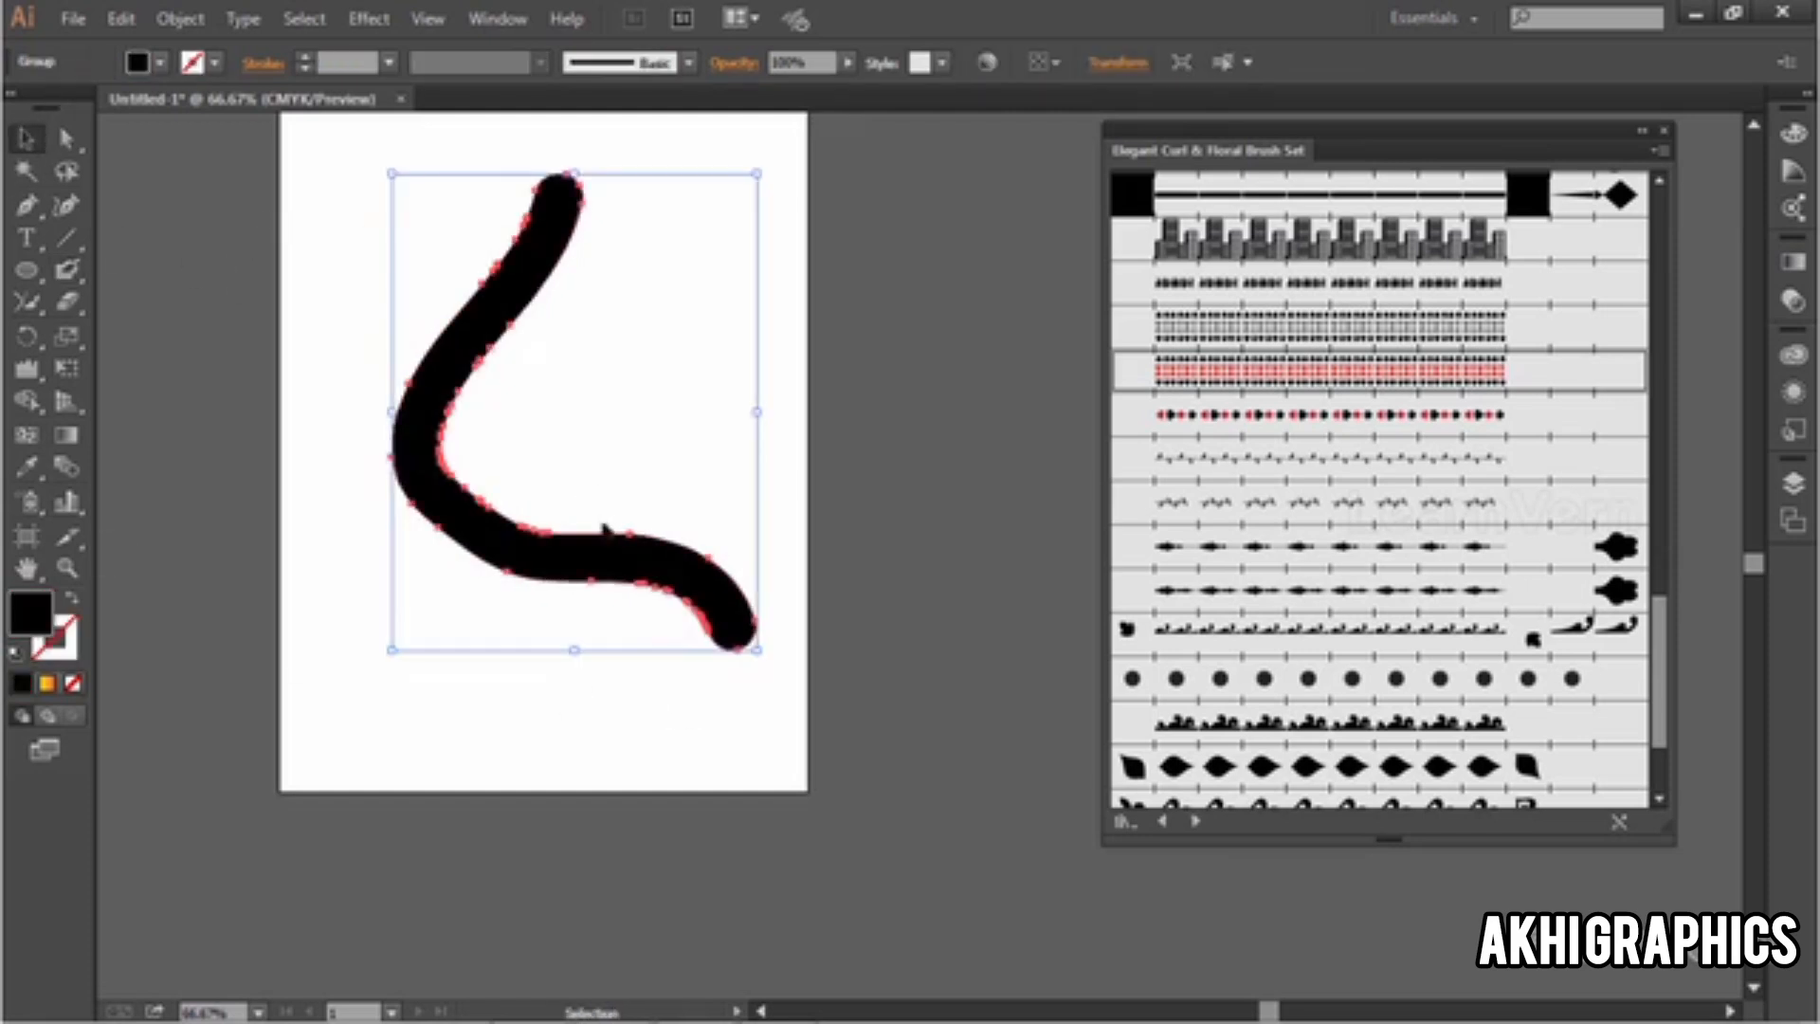
pyautogui.click(140, 64)
pyautogui.click(166, 107)
# Step: Give the curved shape a red 6 pt outline and inspect it deselected
pyautogui.click(199, 63)
pyautogui.click(199, 64)
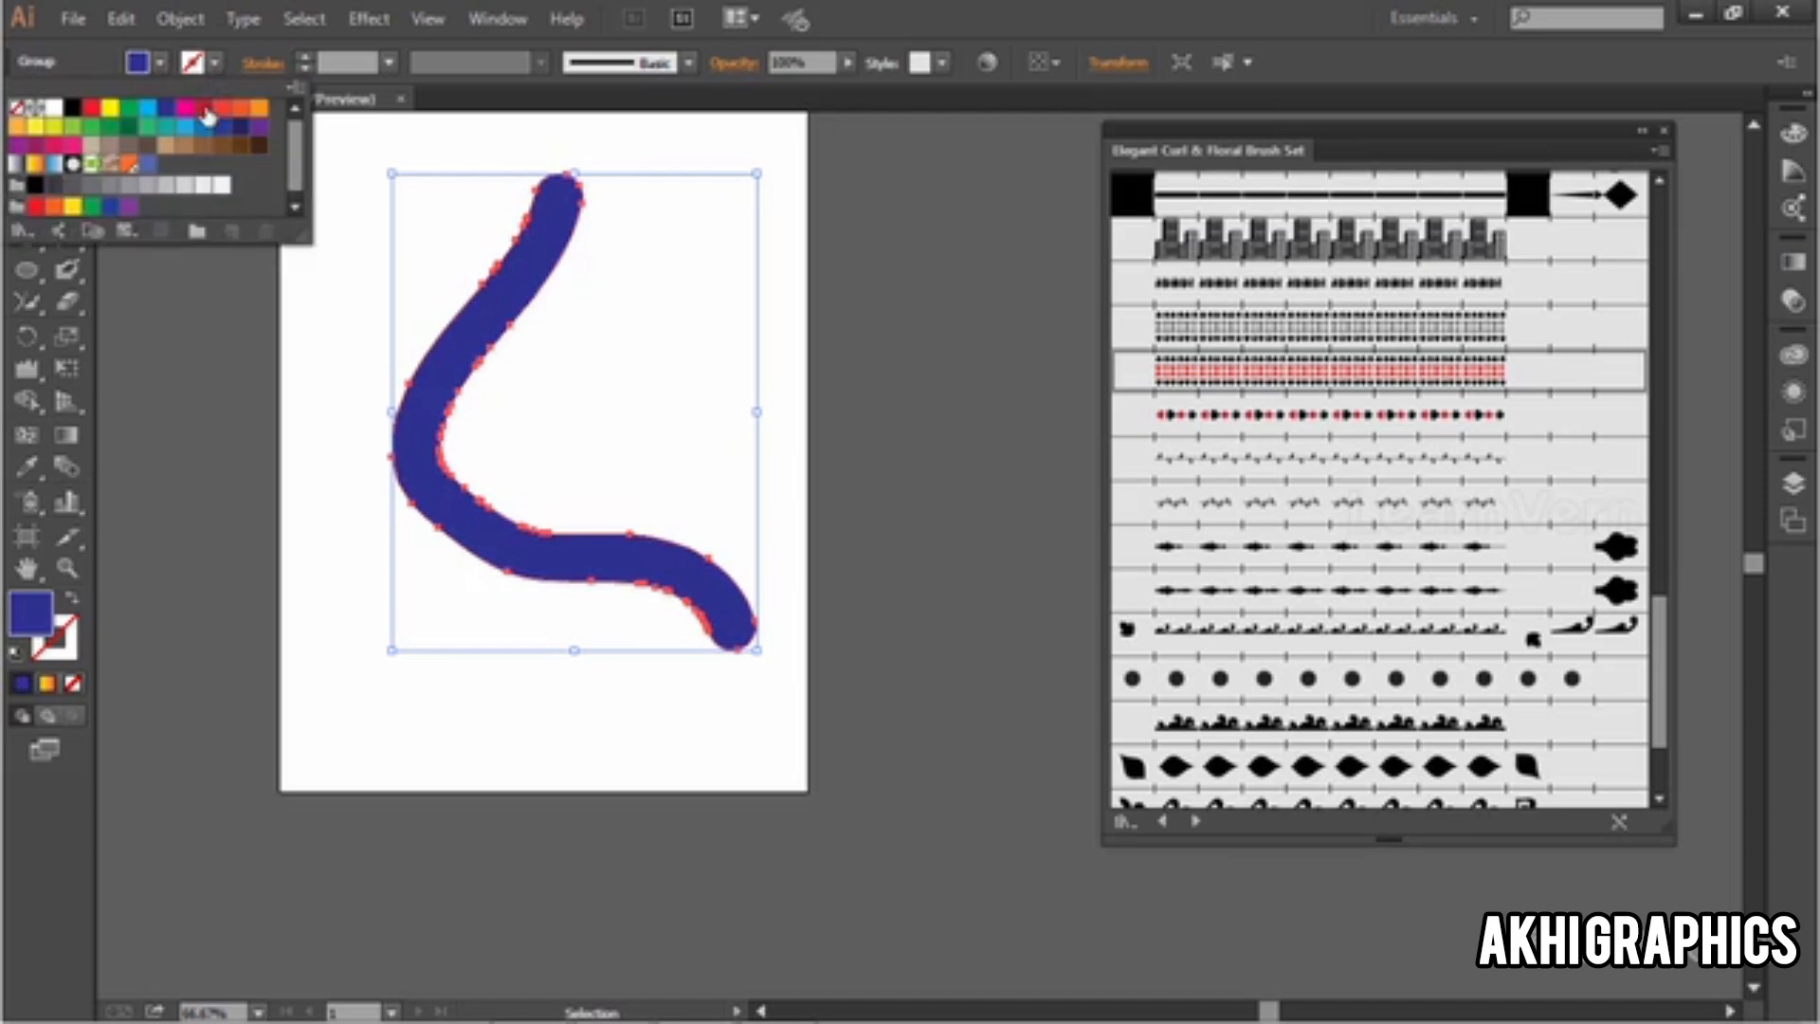
pyautogui.click(208, 111)
pyautogui.click(389, 64)
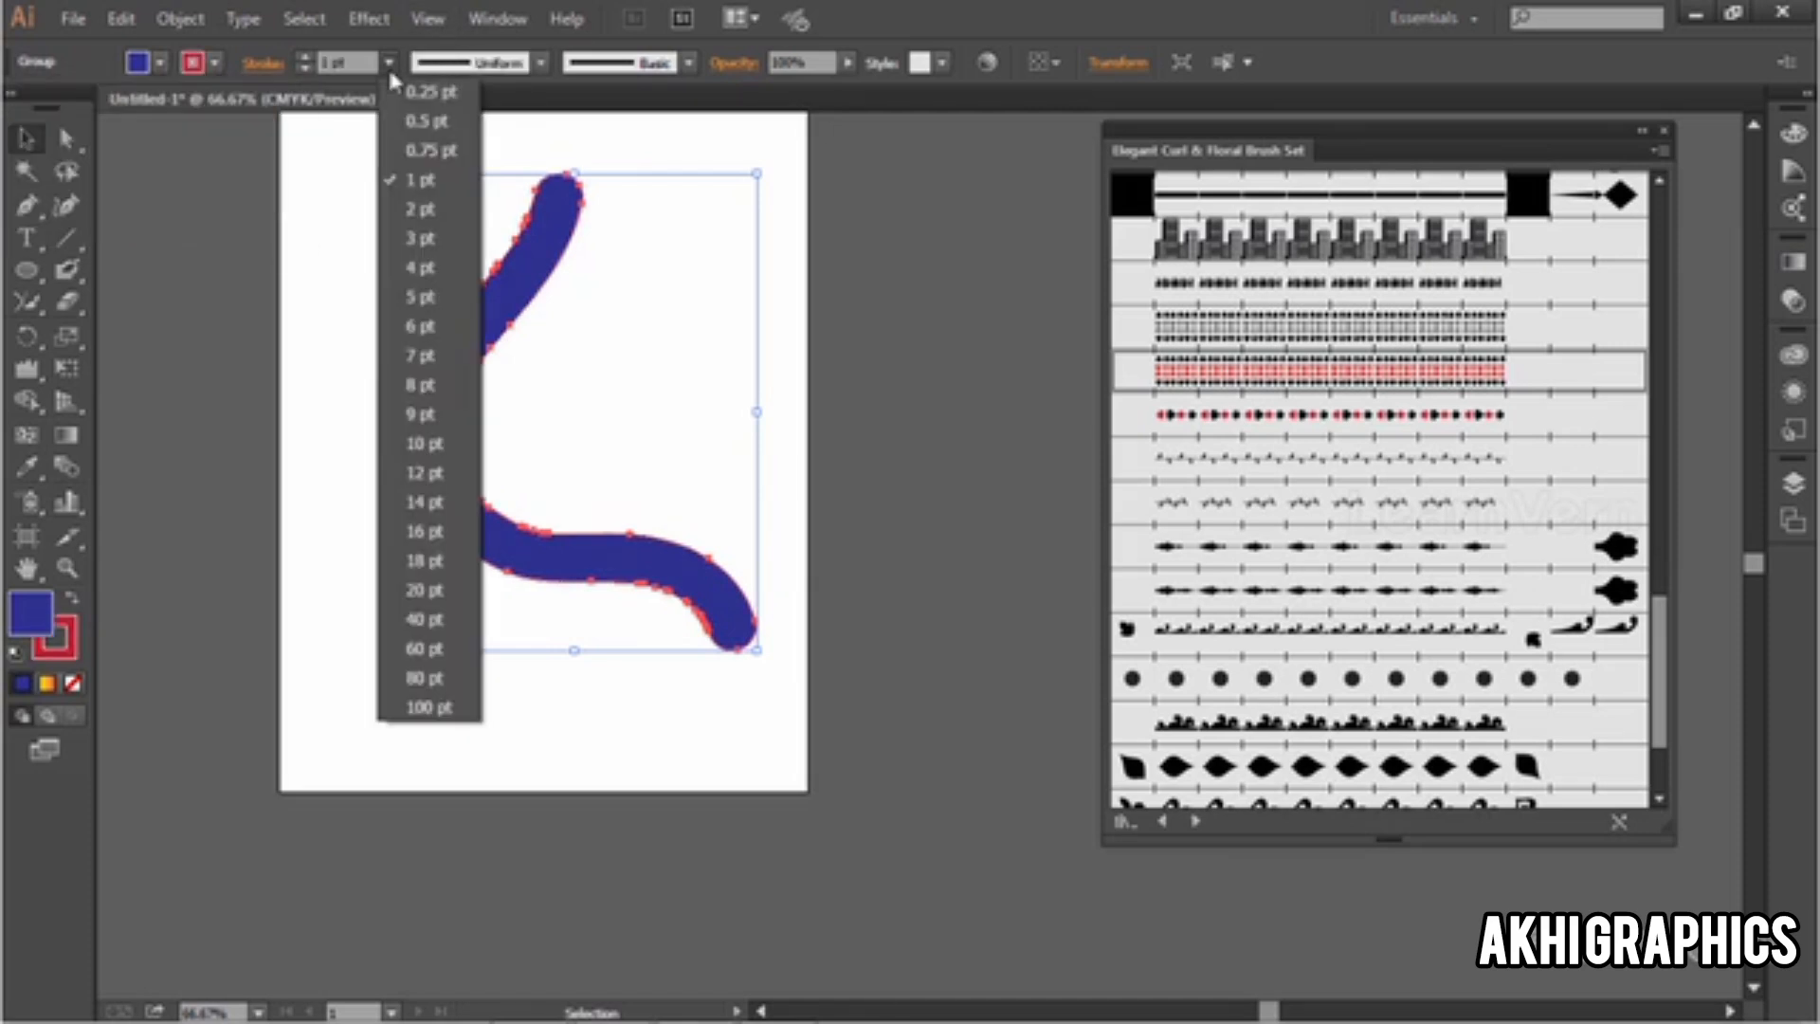
pyautogui.click(422, 326)
pyautogui.click(467, 317)
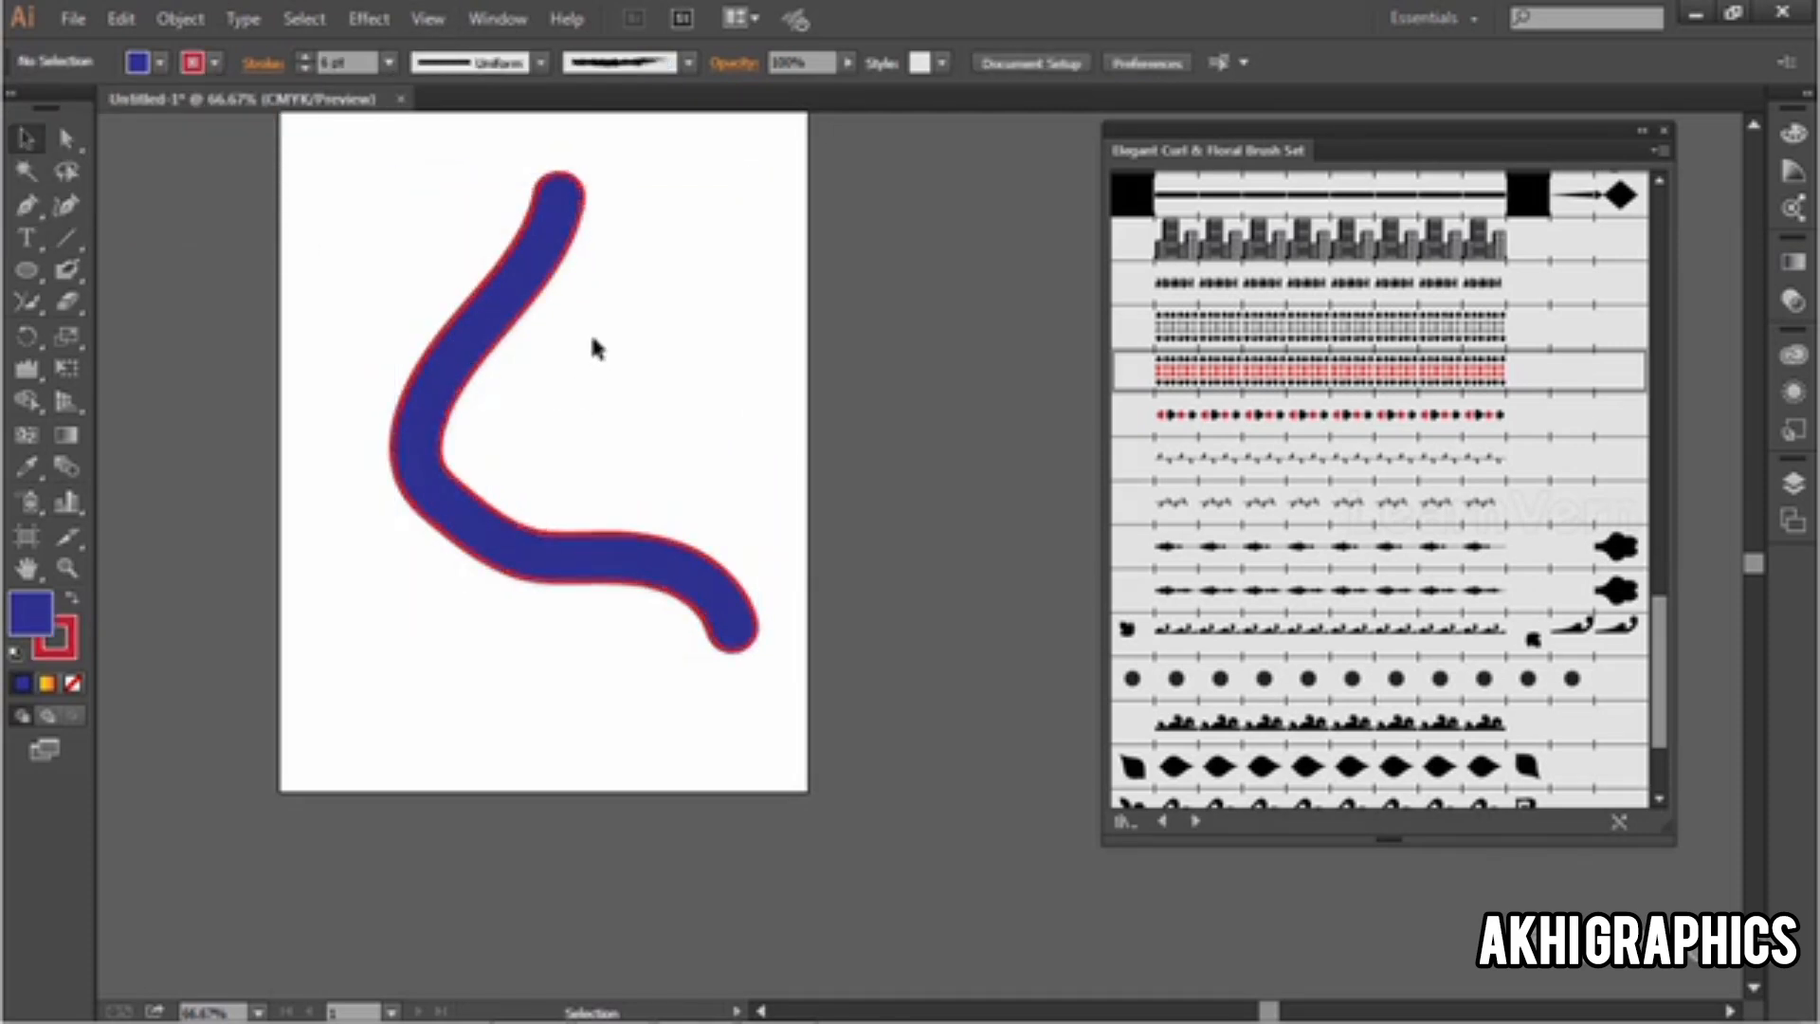
pyautogui.scroll(2, 552, 339)
pyautogui.scroll(-1, 568, 340)
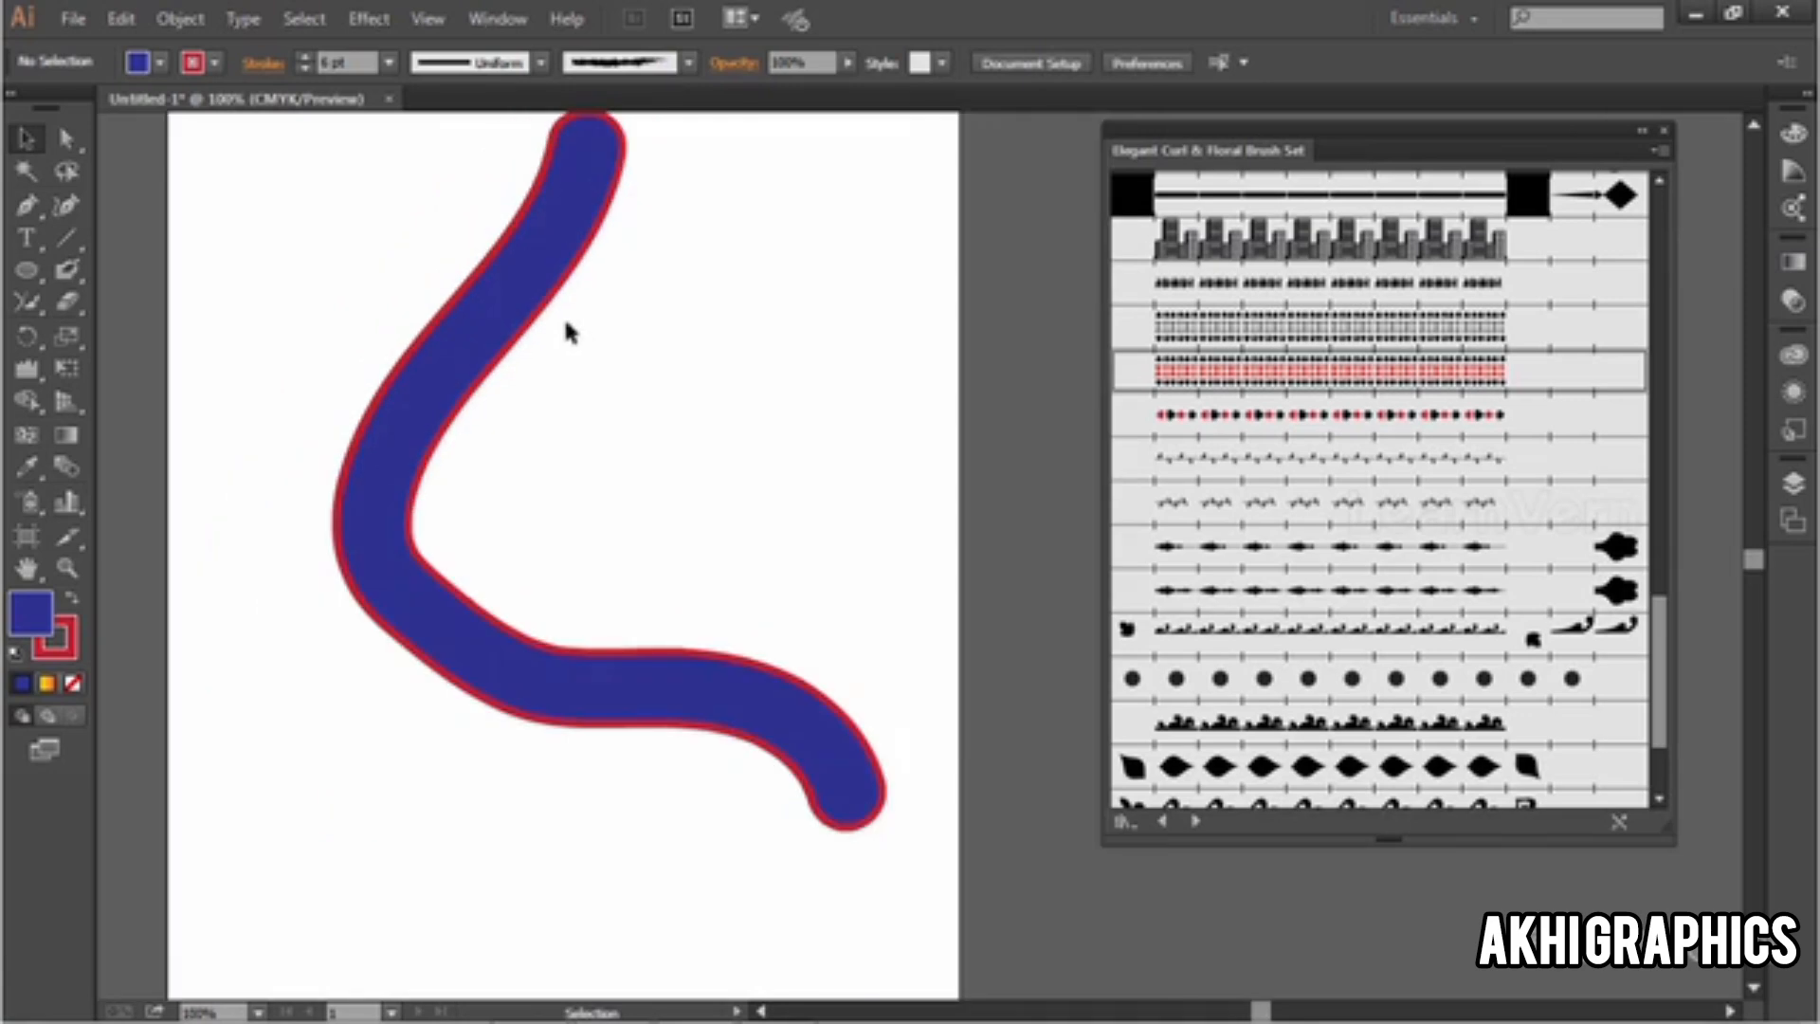
# Step: Delete the curved shape and set the Blob Brush to size 101 pt, angle 52° and a more accurate fidelity
pyautogui.click(474, 294)
pyautogui.press('Delete')
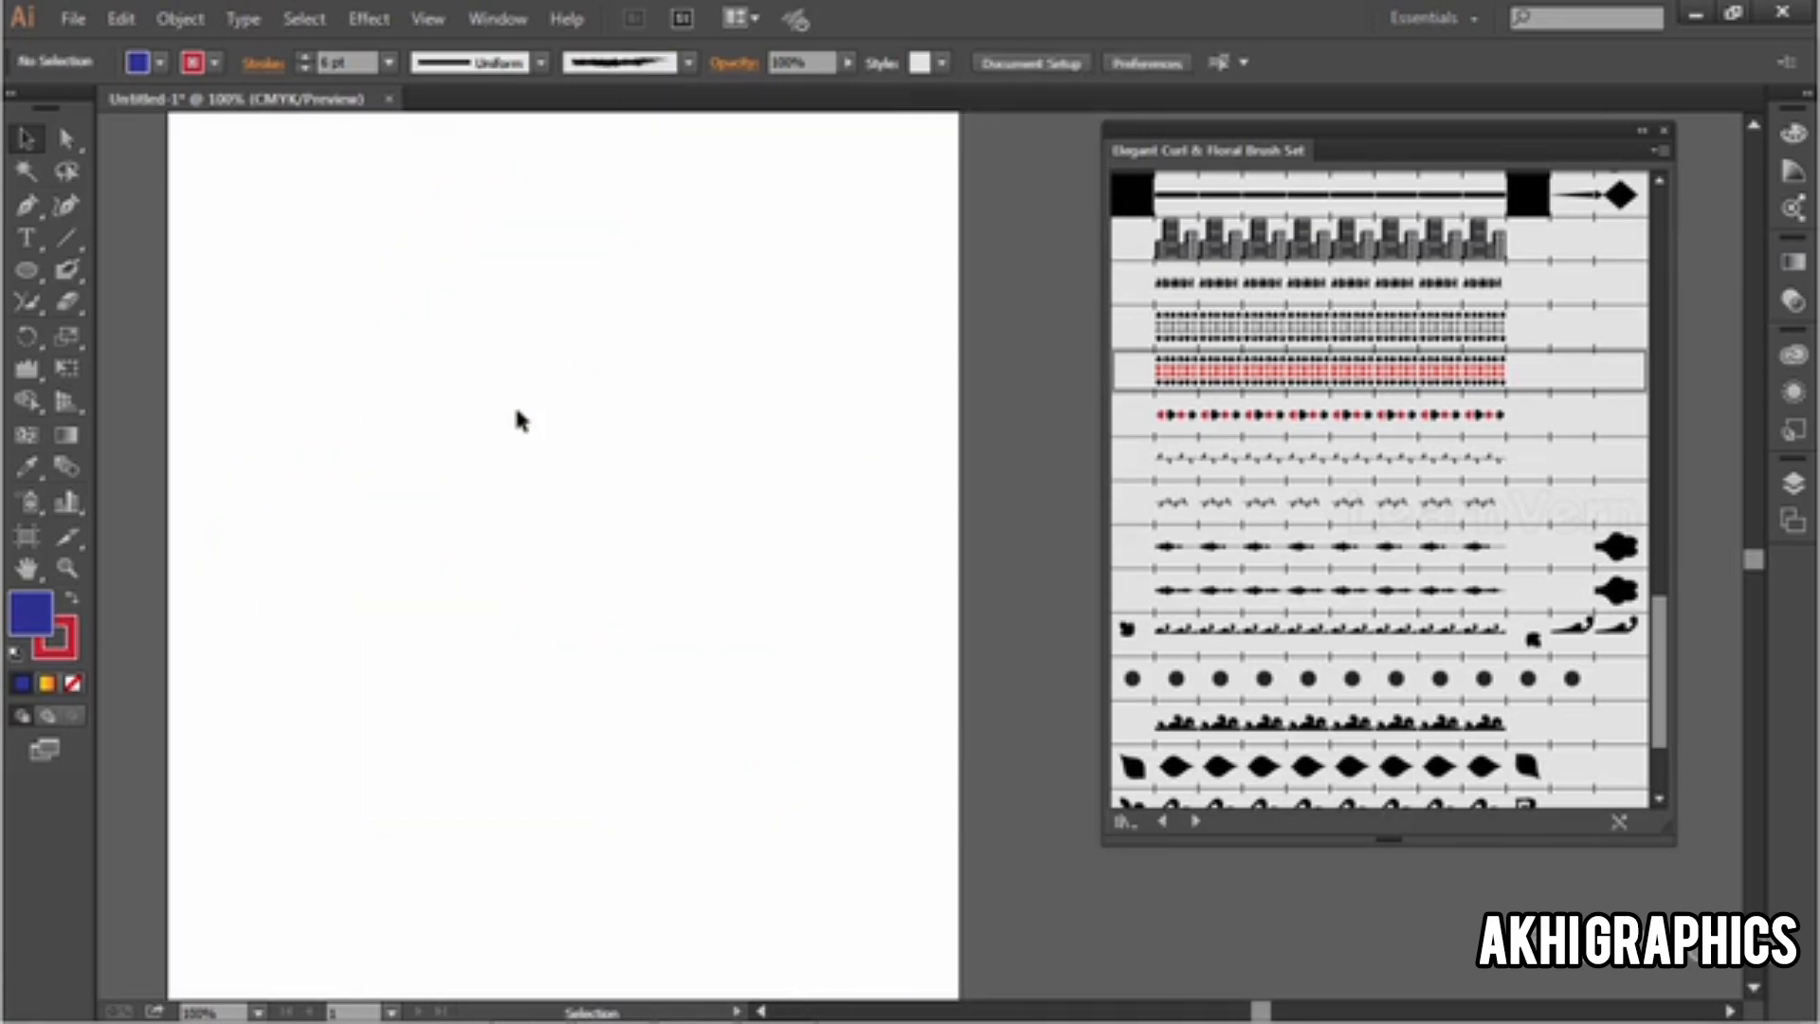
pyautogui.doubleClick(66, 270)
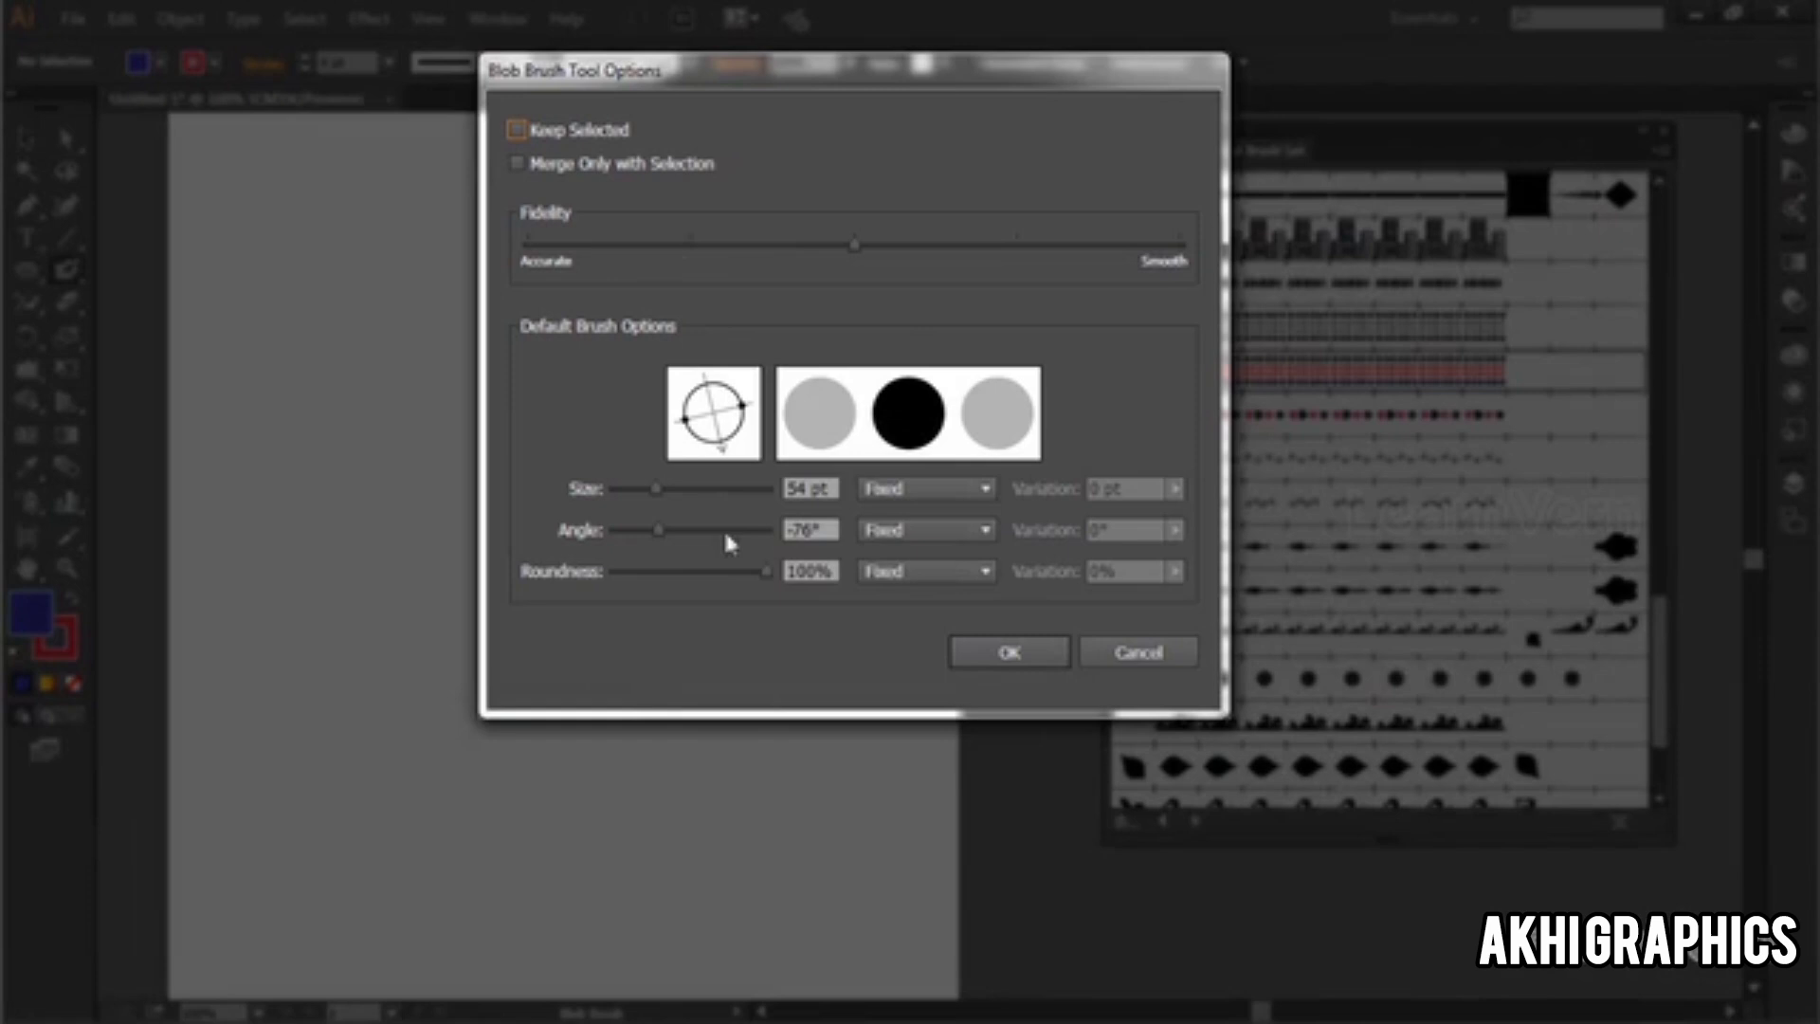
pyautogui.moveTo(684, 489); pyautogui.dragTo(712, 531)
pyautogui.click(617, 247)
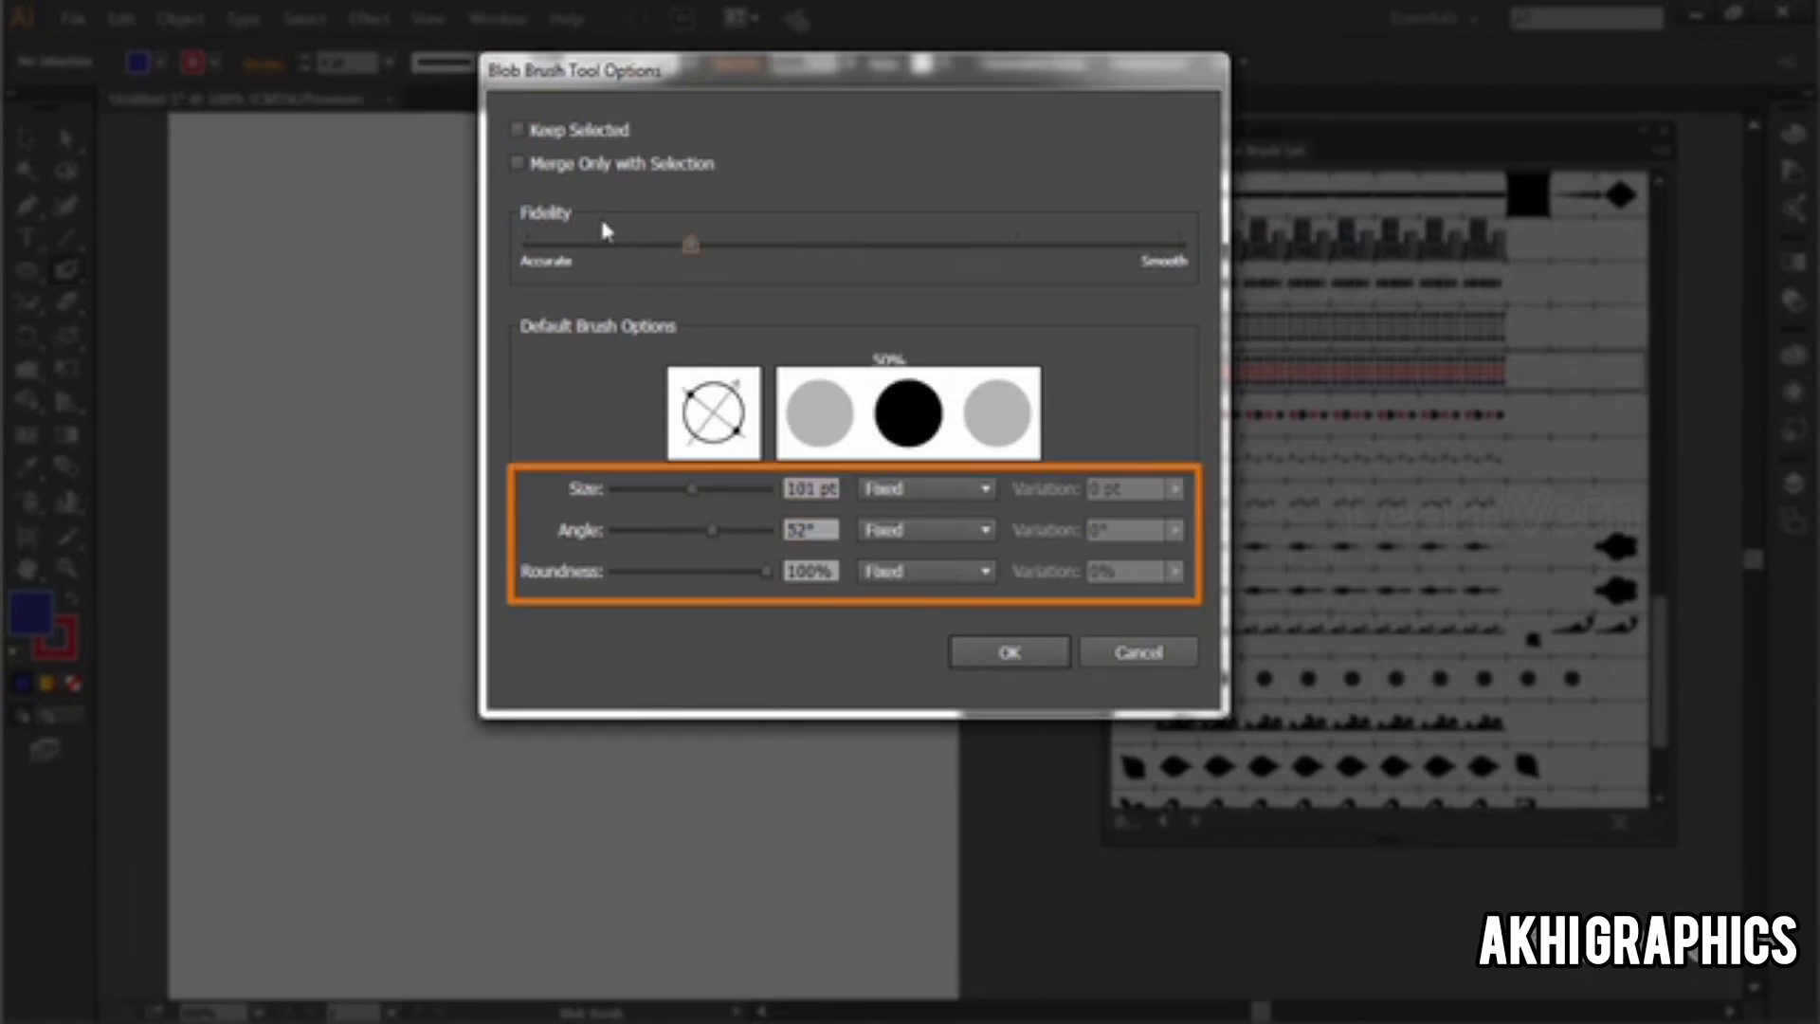
pyautogui.click(972, 656)
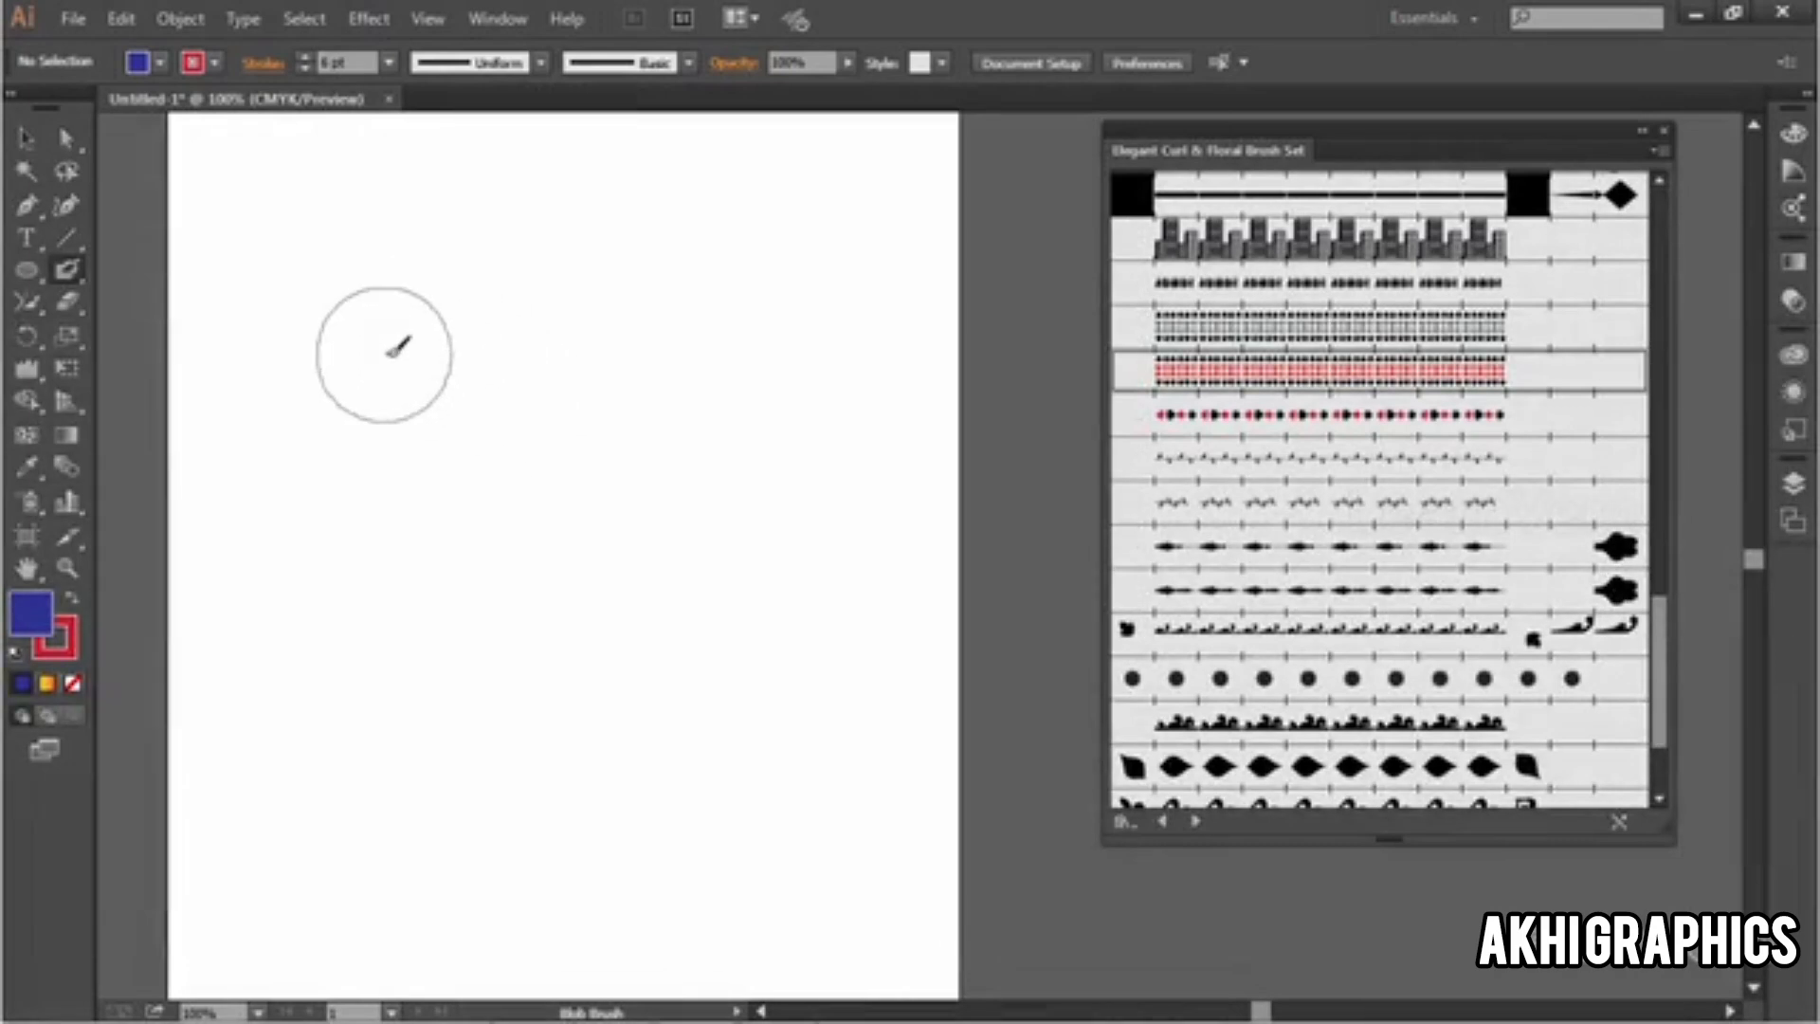
# Step: Paint a very thick wavy red stroke across the artboard with the Blob Brush and set the fill colour to white
pyautogui.moveTo(385, 357)
pyautogui.mouseDown()
pyautogui.moveTo(468, 281)
pyautogui.moveTo(599, 393)
pyautogui.moveTo(726, 598)
pyautogui.moveTo(843, 480)
pyautogui.moveTo(943, 436)
pyautogui.mouseUp()
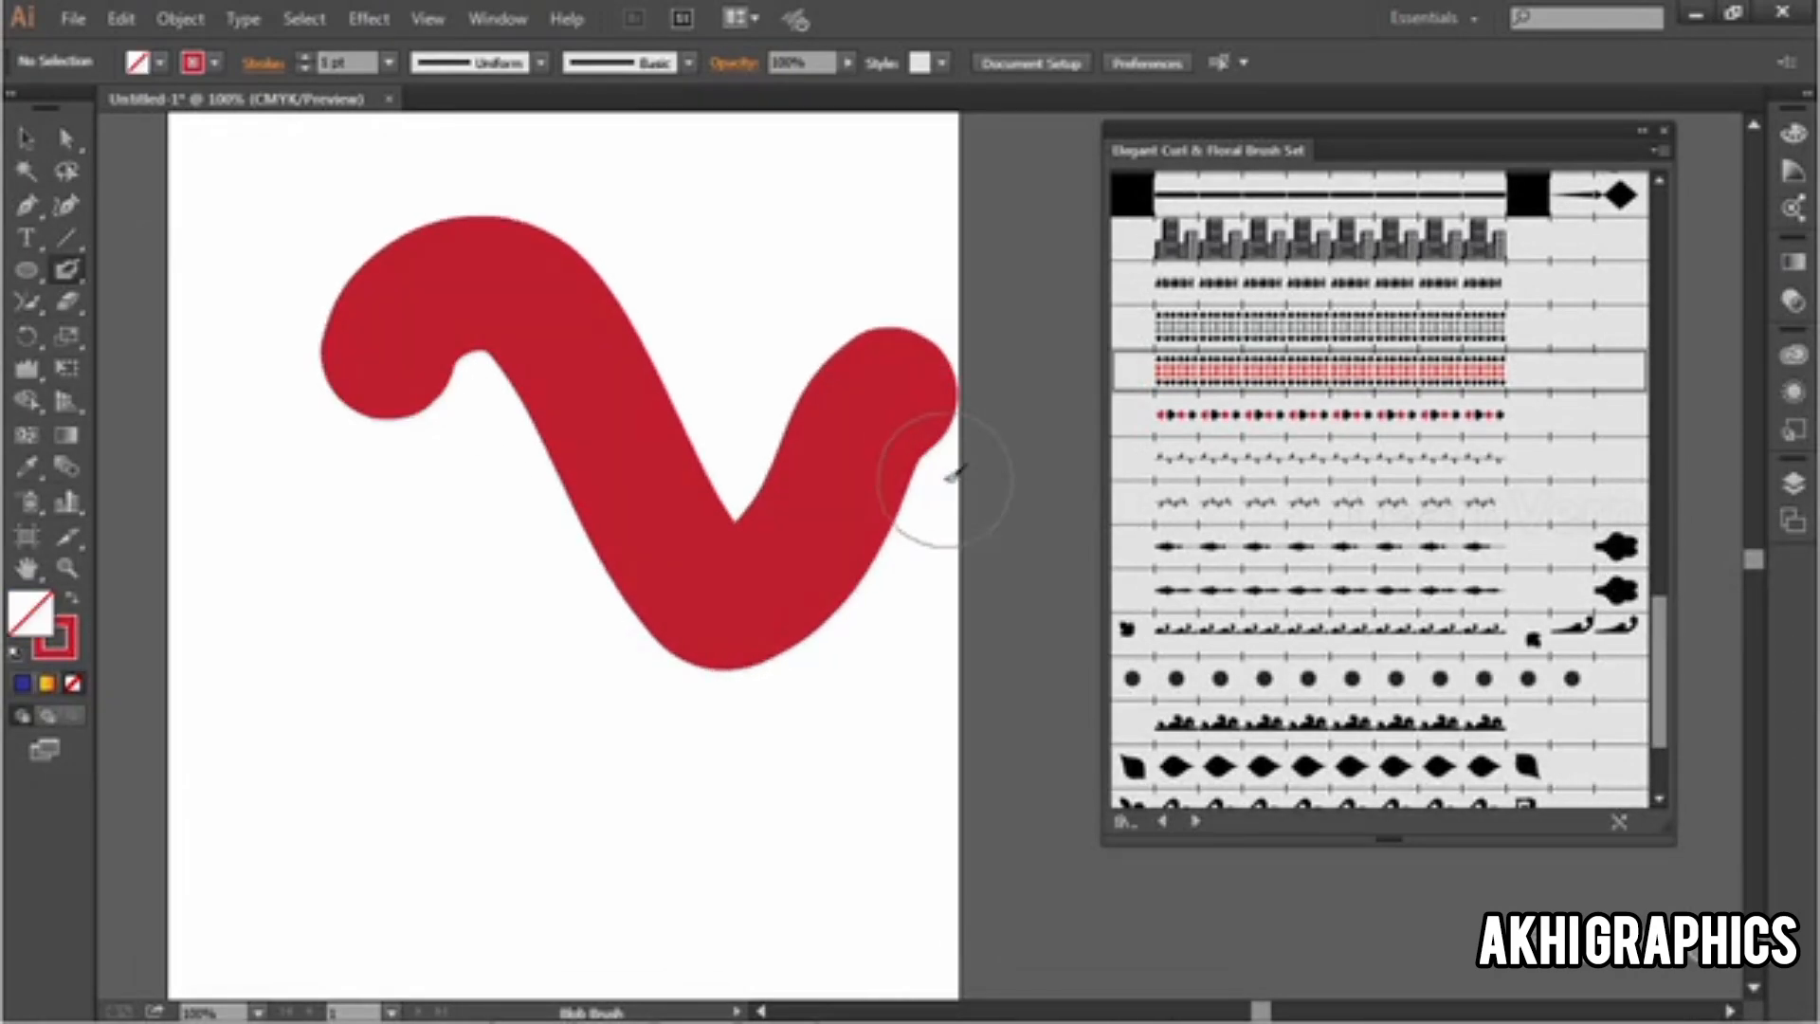
pyautogui.click(160, 62)
pyautogui.click(59, 121)
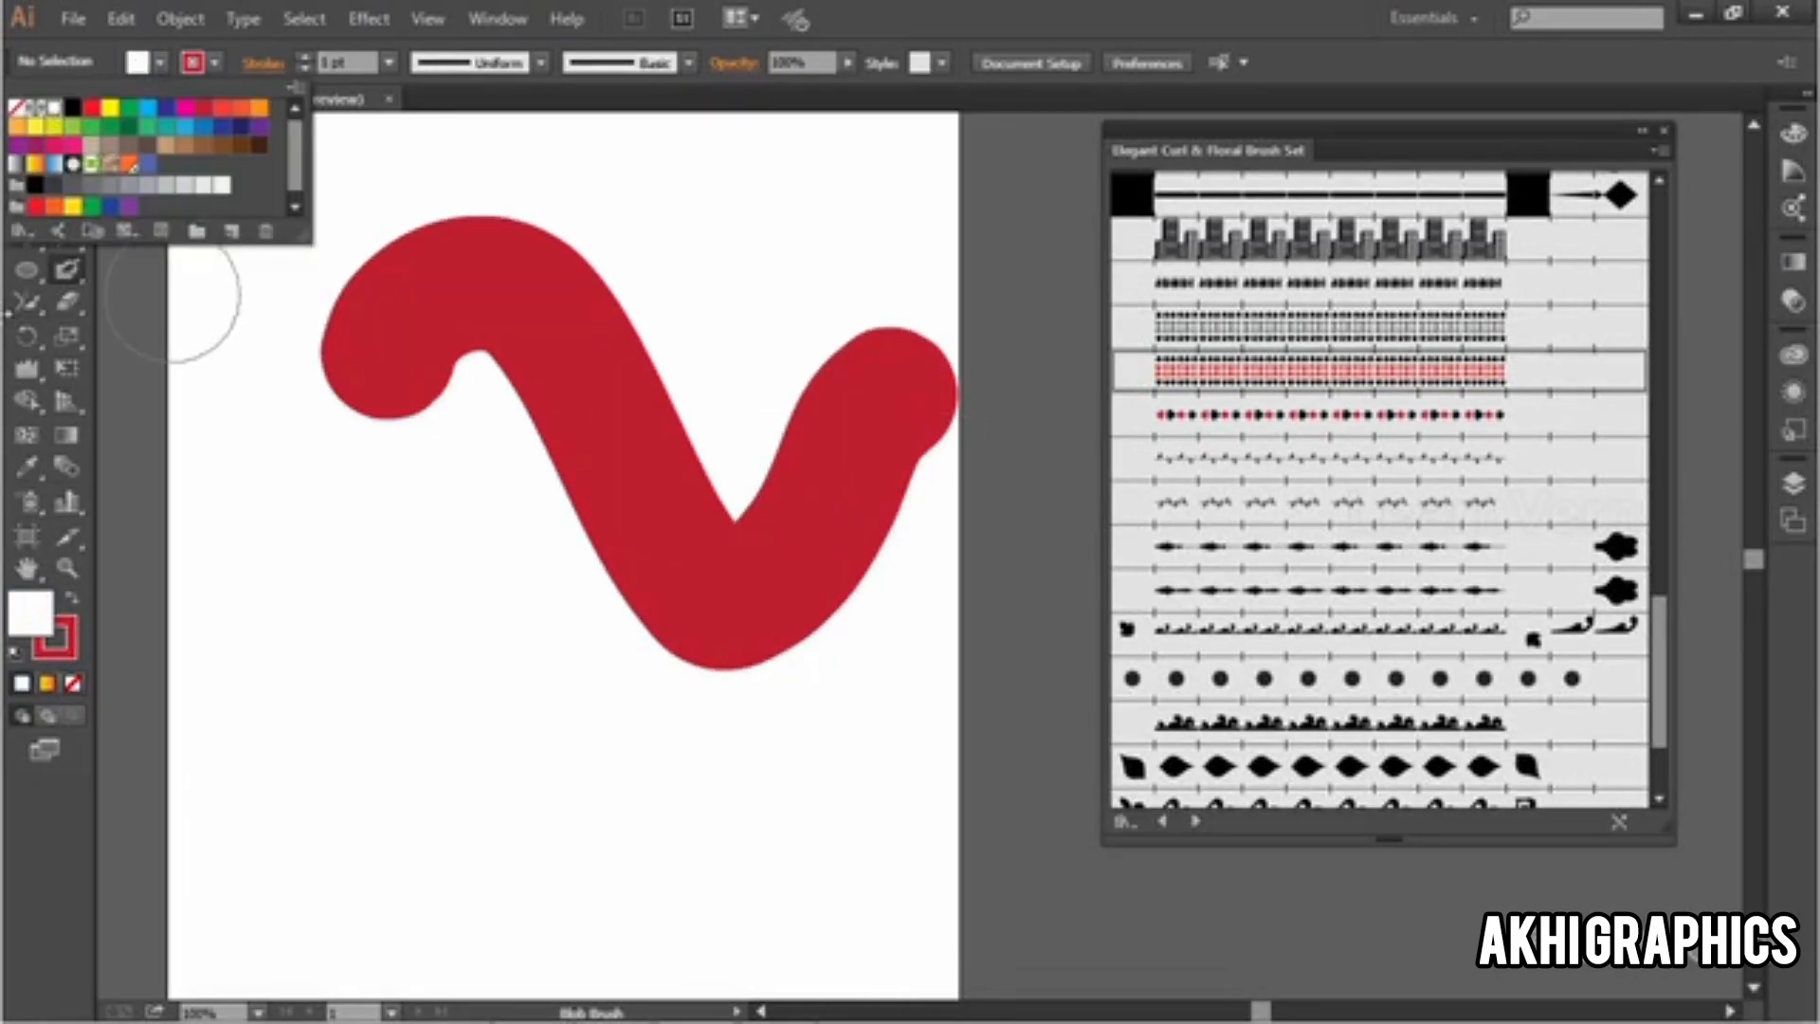